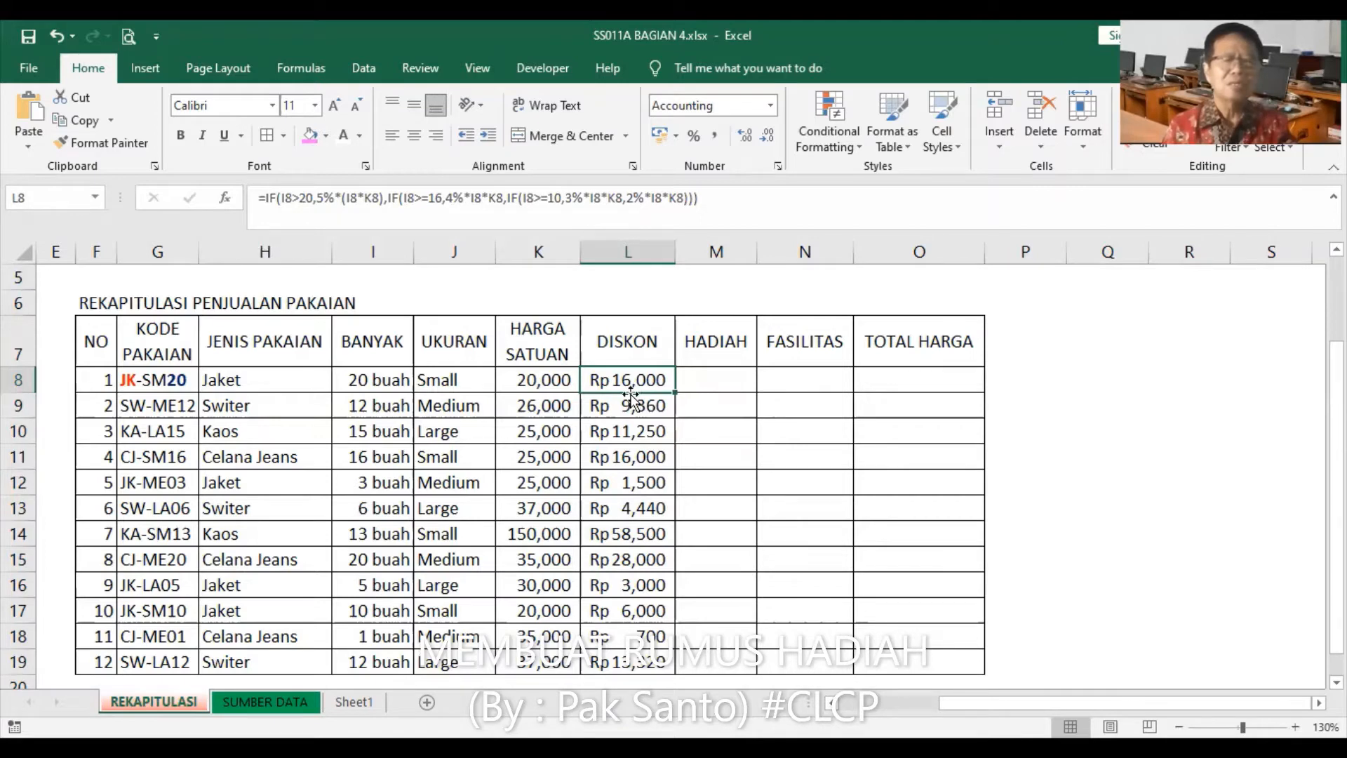
On Sheet1, in the empty area beyond the DISKON table, enter Small in cell M11.
left_click(700, 381)
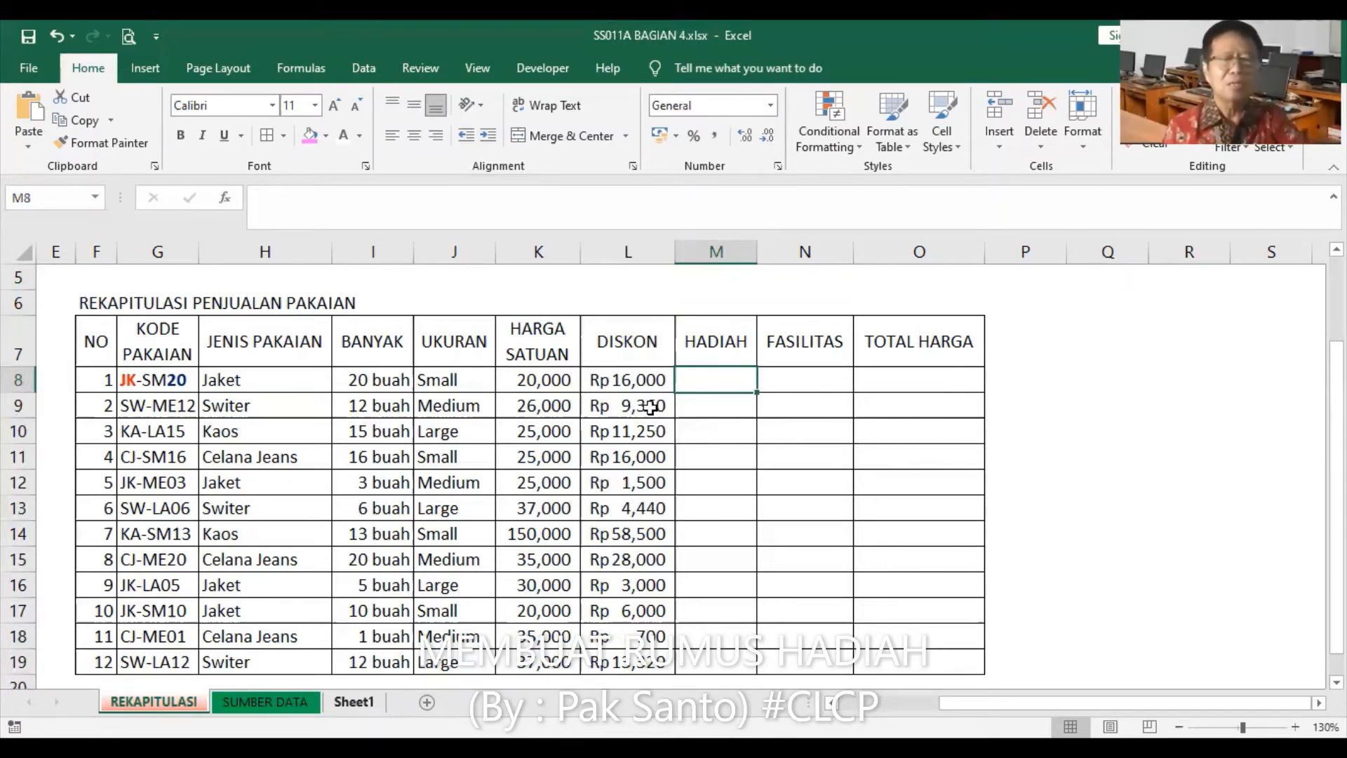
left_click(354, 701)
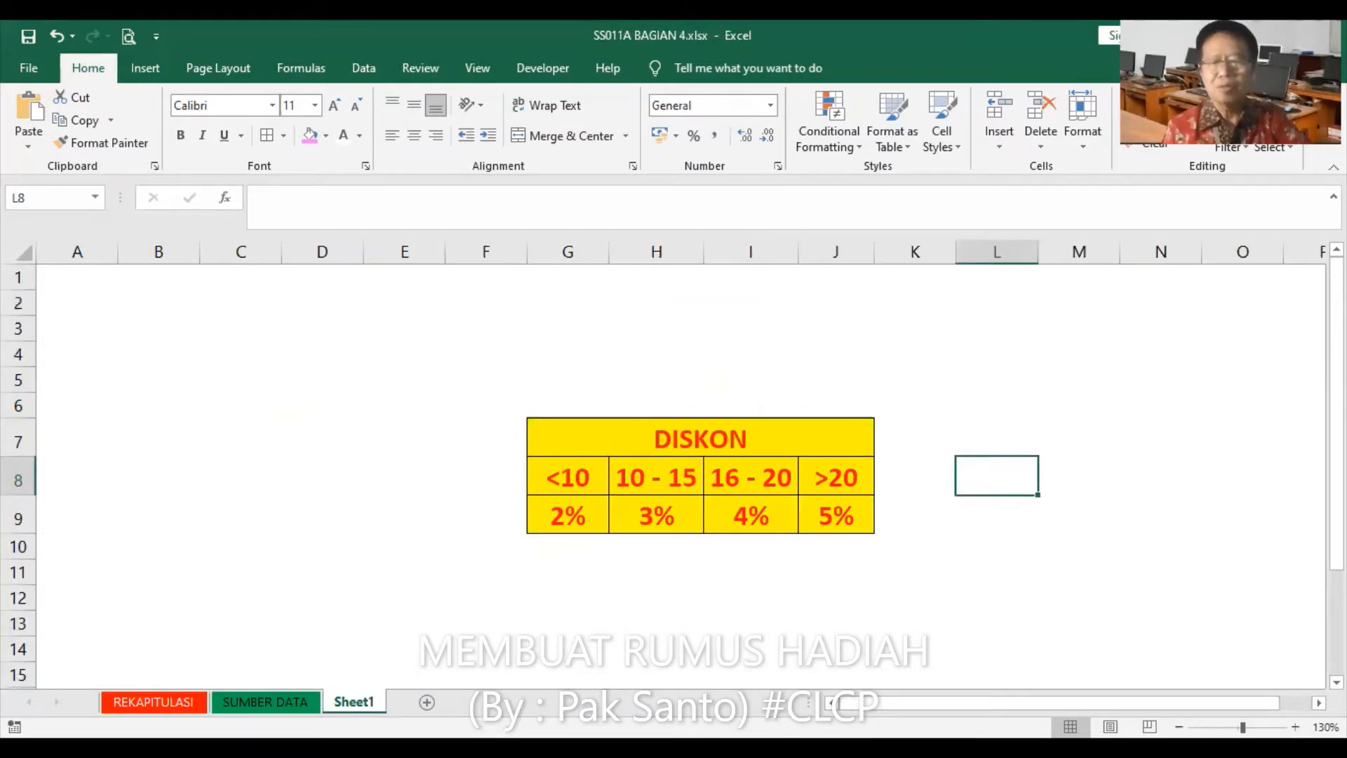
scroll(674, 470, "right", 1)
scroll(674, 470, "right", 4)
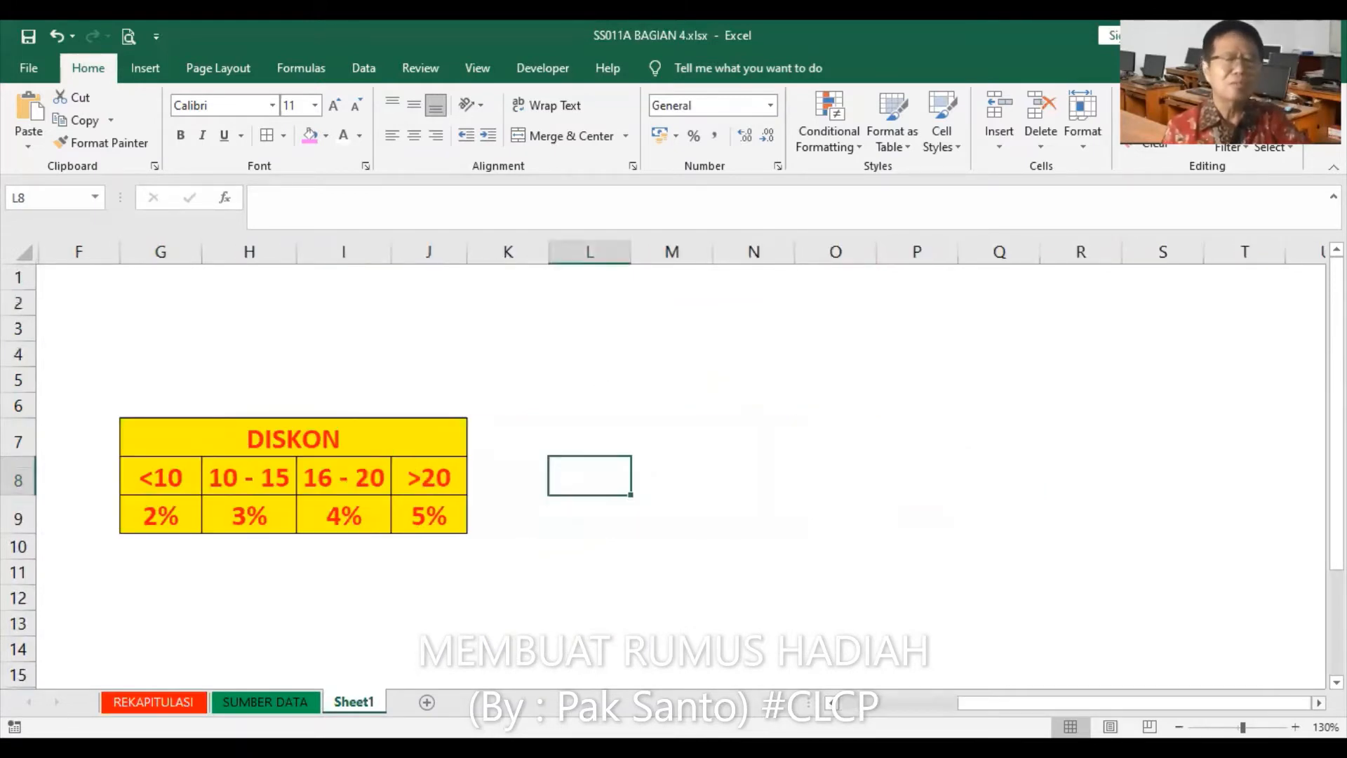
scroll(673, 470, "right", 5)
scroll(596, 472, "right", 1)
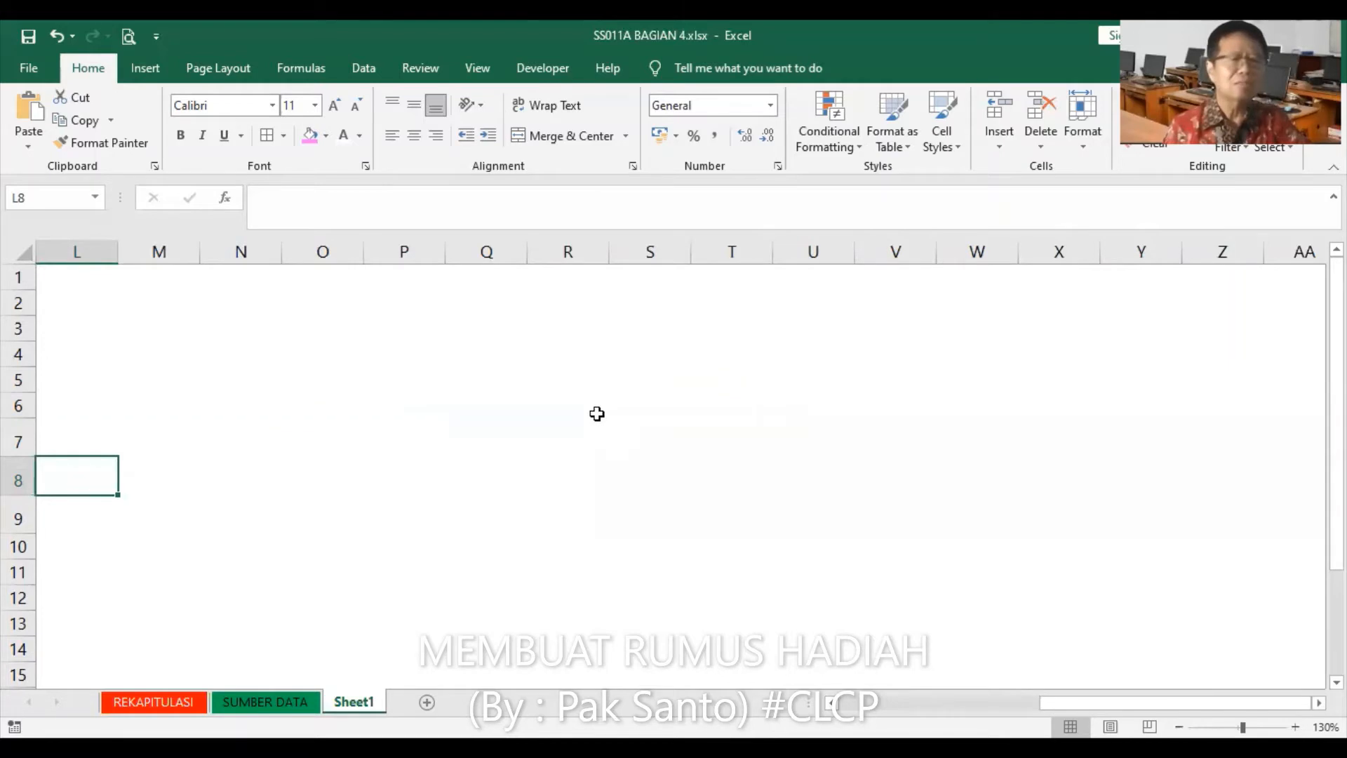
scroll(593, 413, "down", 2)
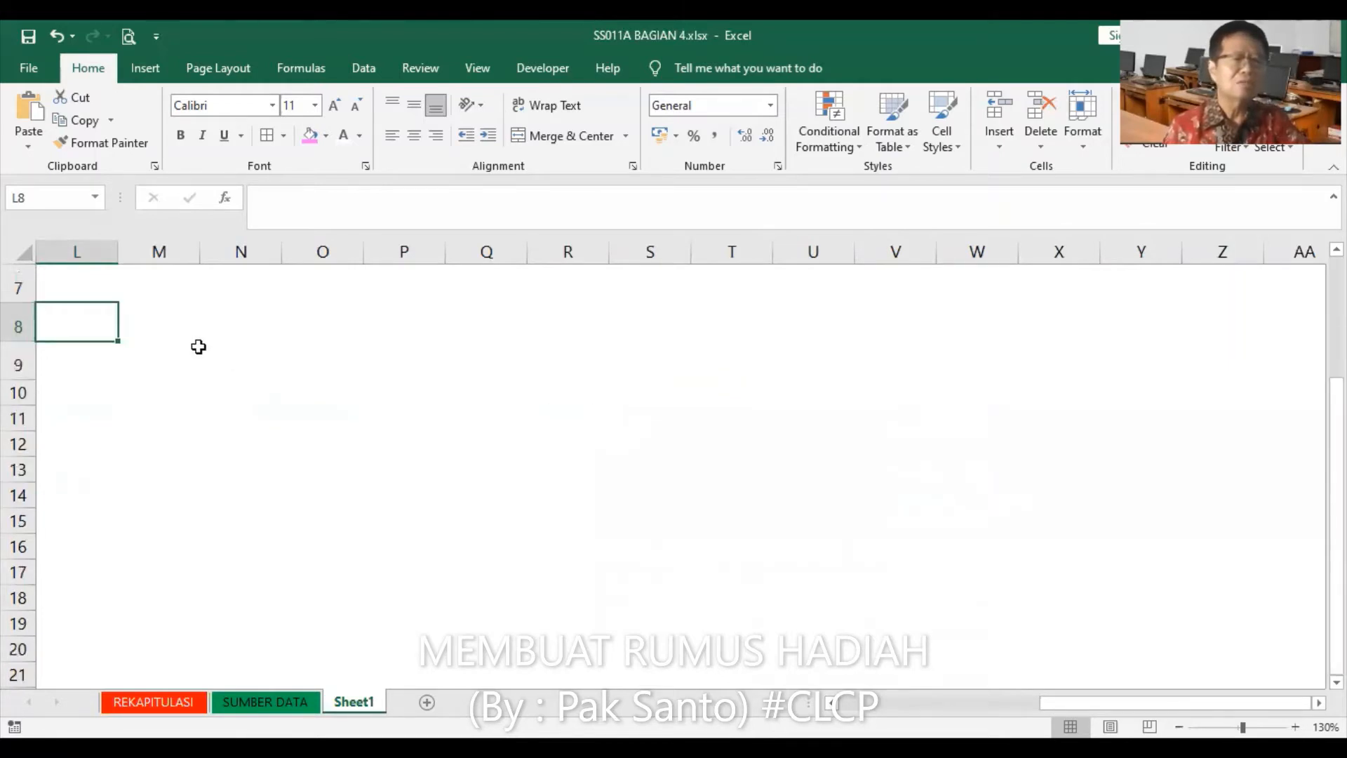
scroll(169, 315, "down", 1)
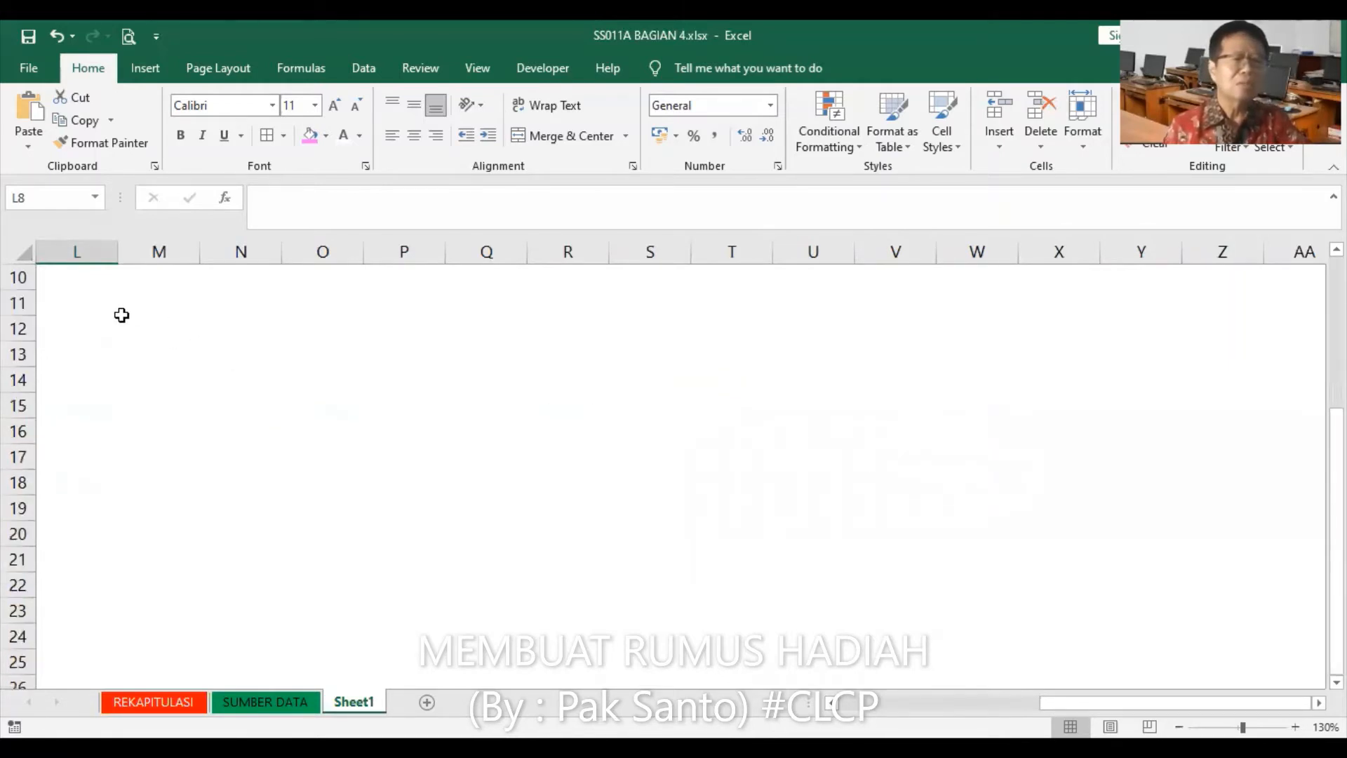
left_click(157, 307)
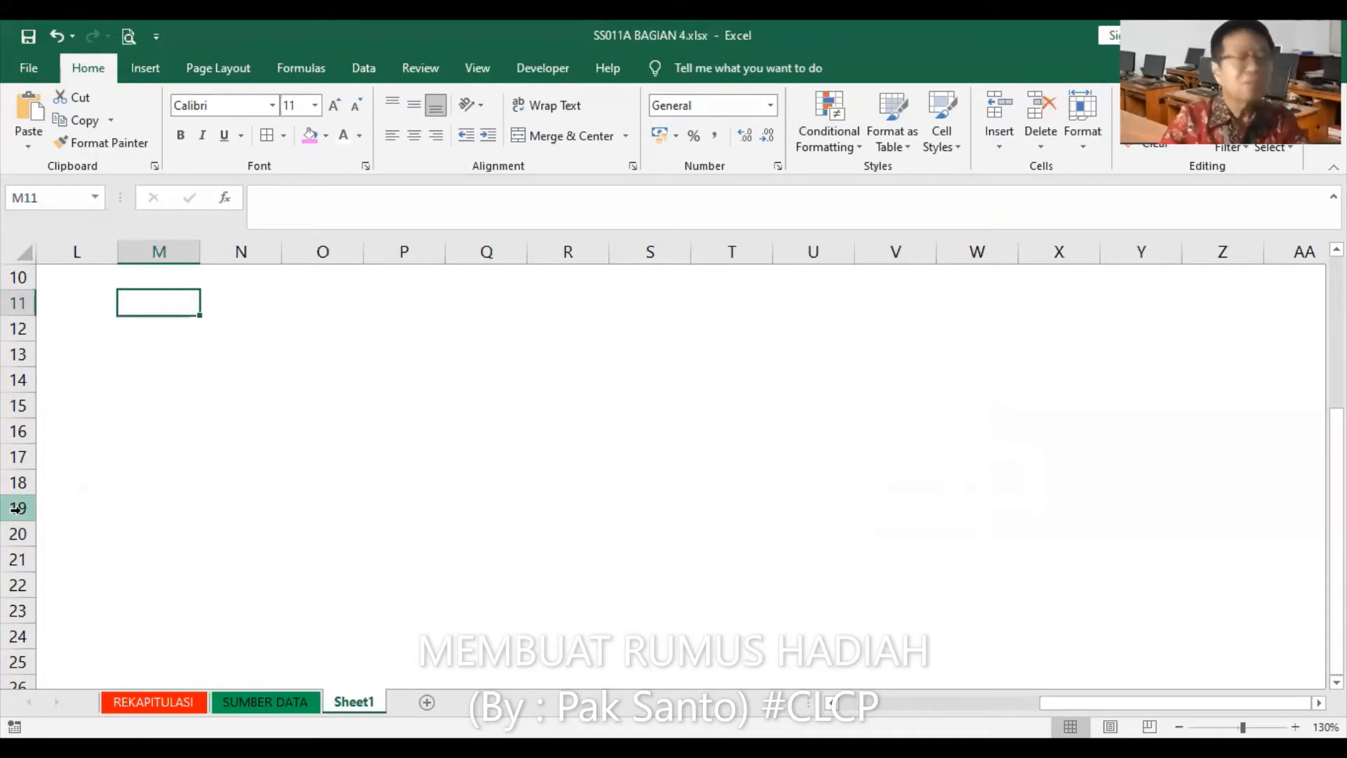
type("S")
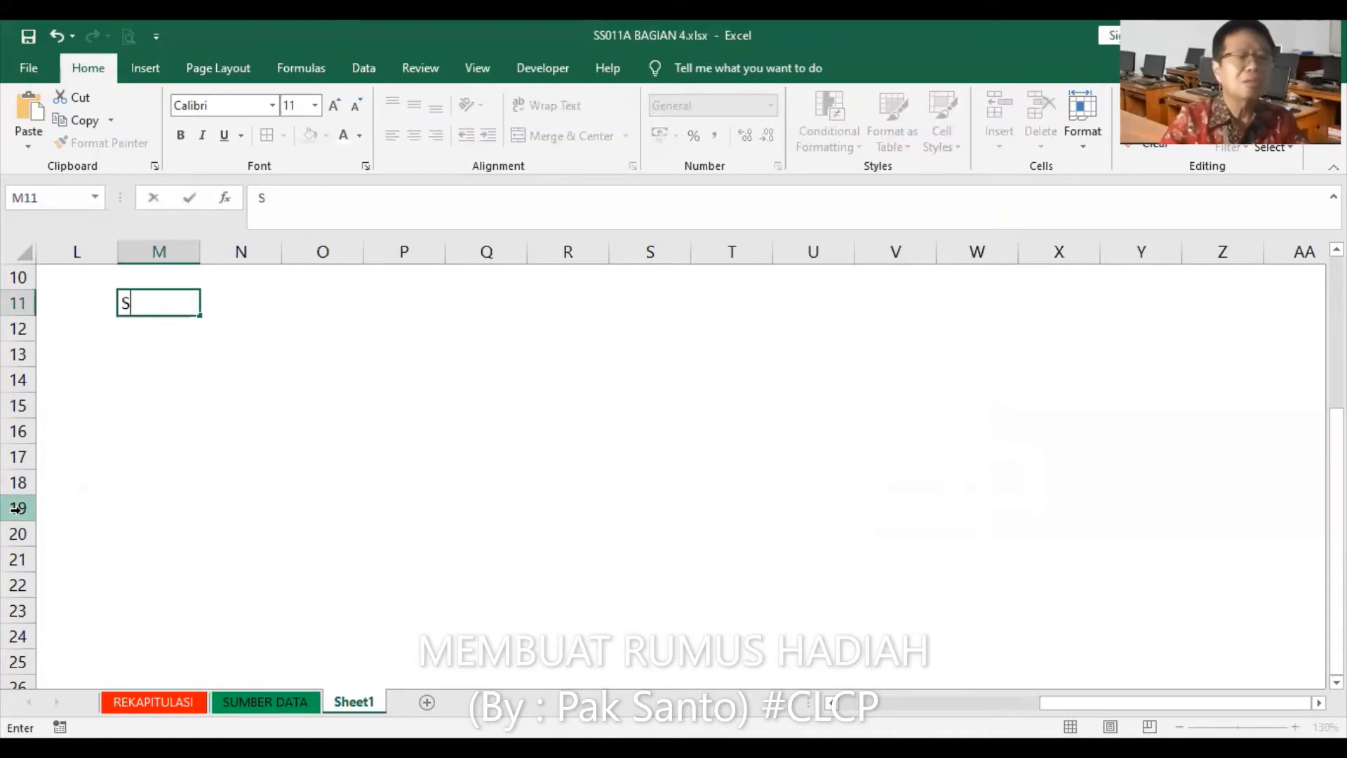
type("ma")
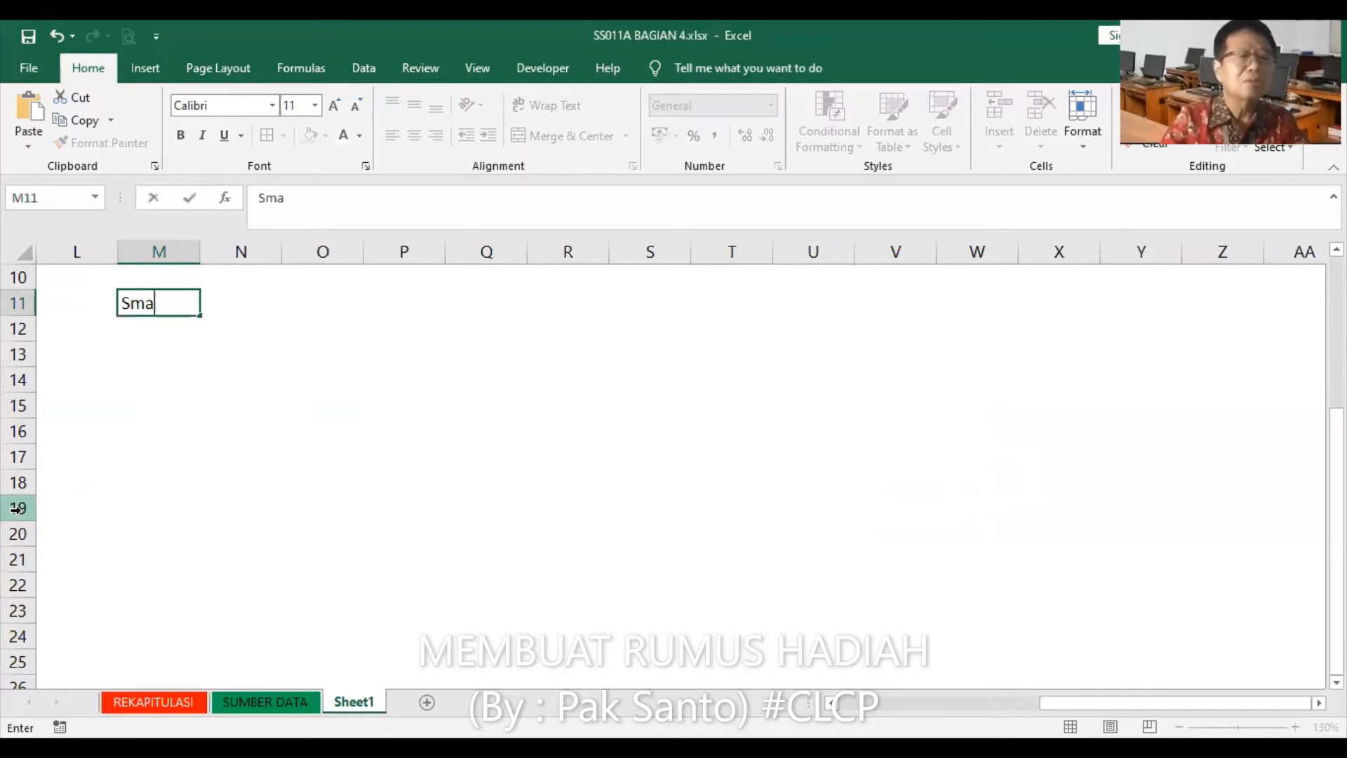
type("ll")
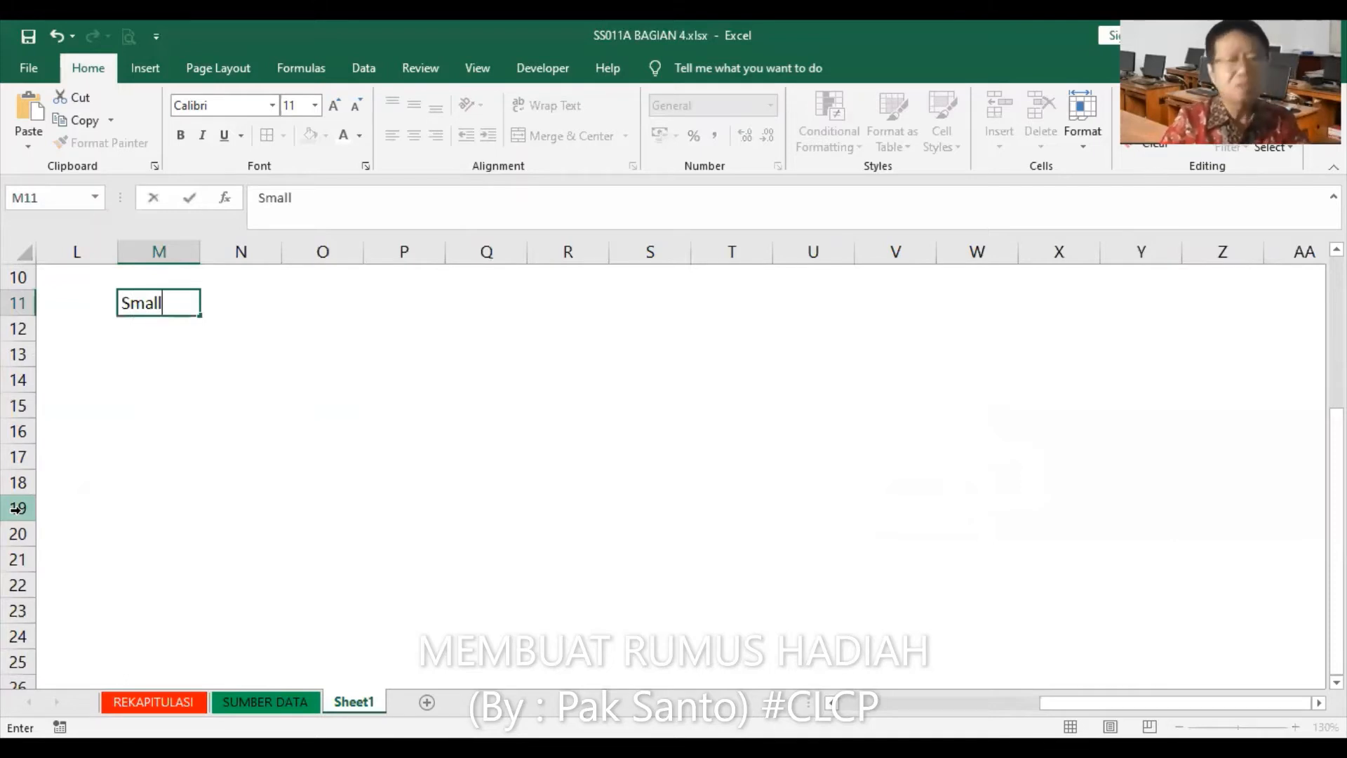
Enter Ballpoint in cell N11 as the gift for the Small size.
key("Tab")
type("b")
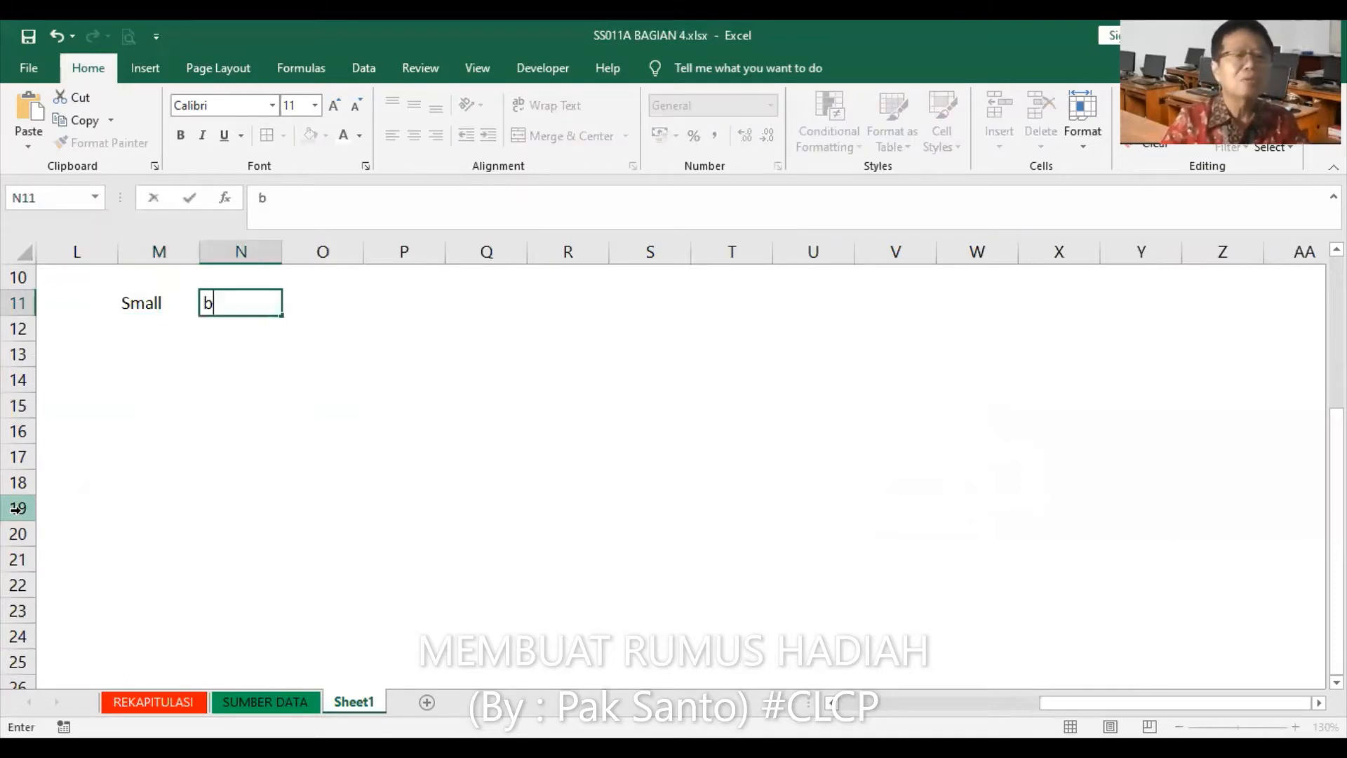
key("BackSpace")
type("Ball")
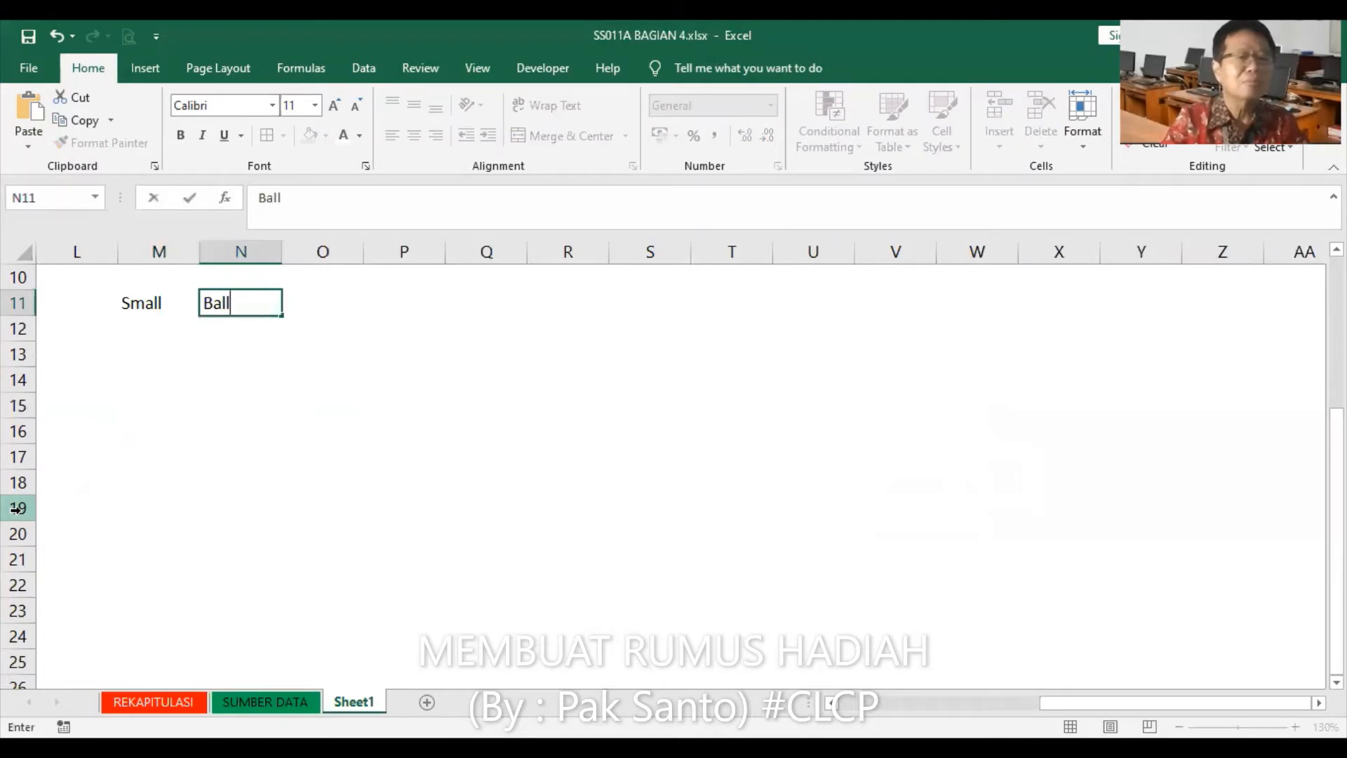
type("p")
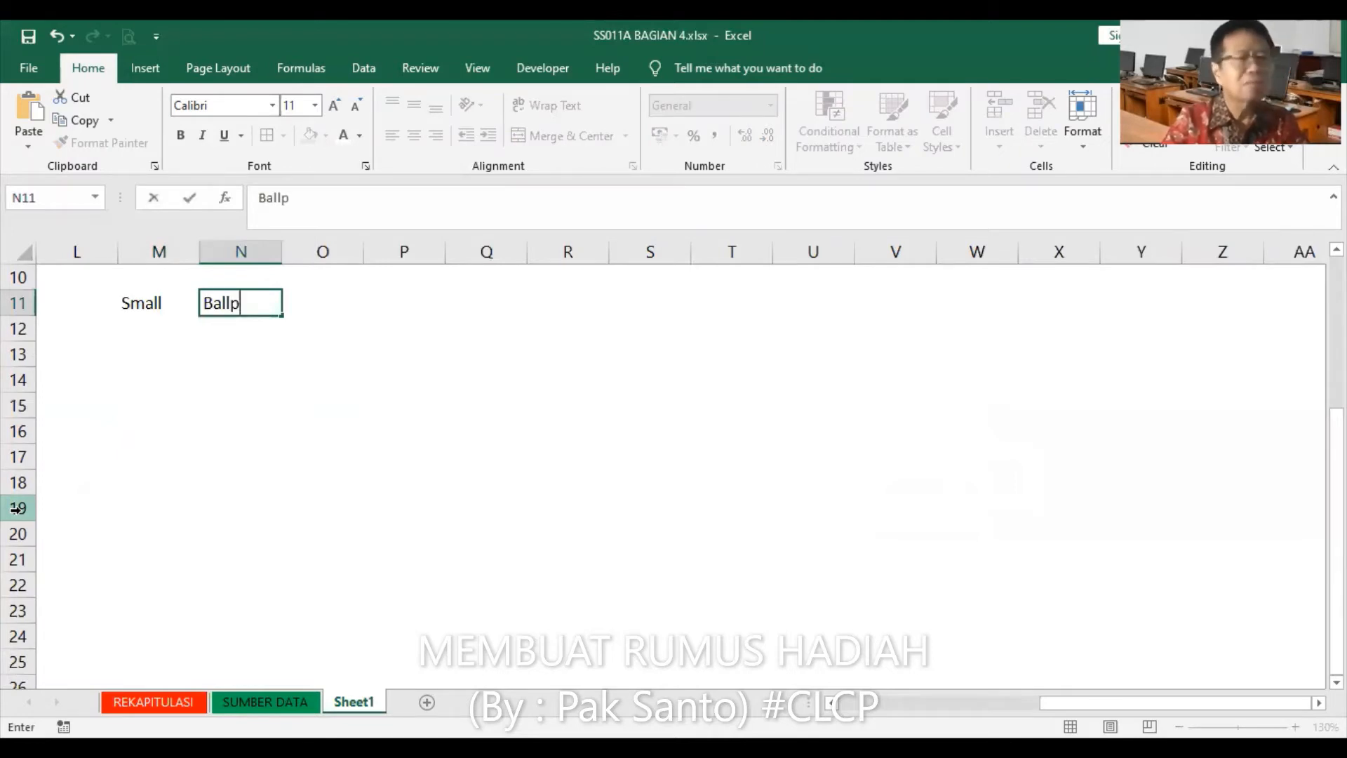
type("oint")
key("Return")
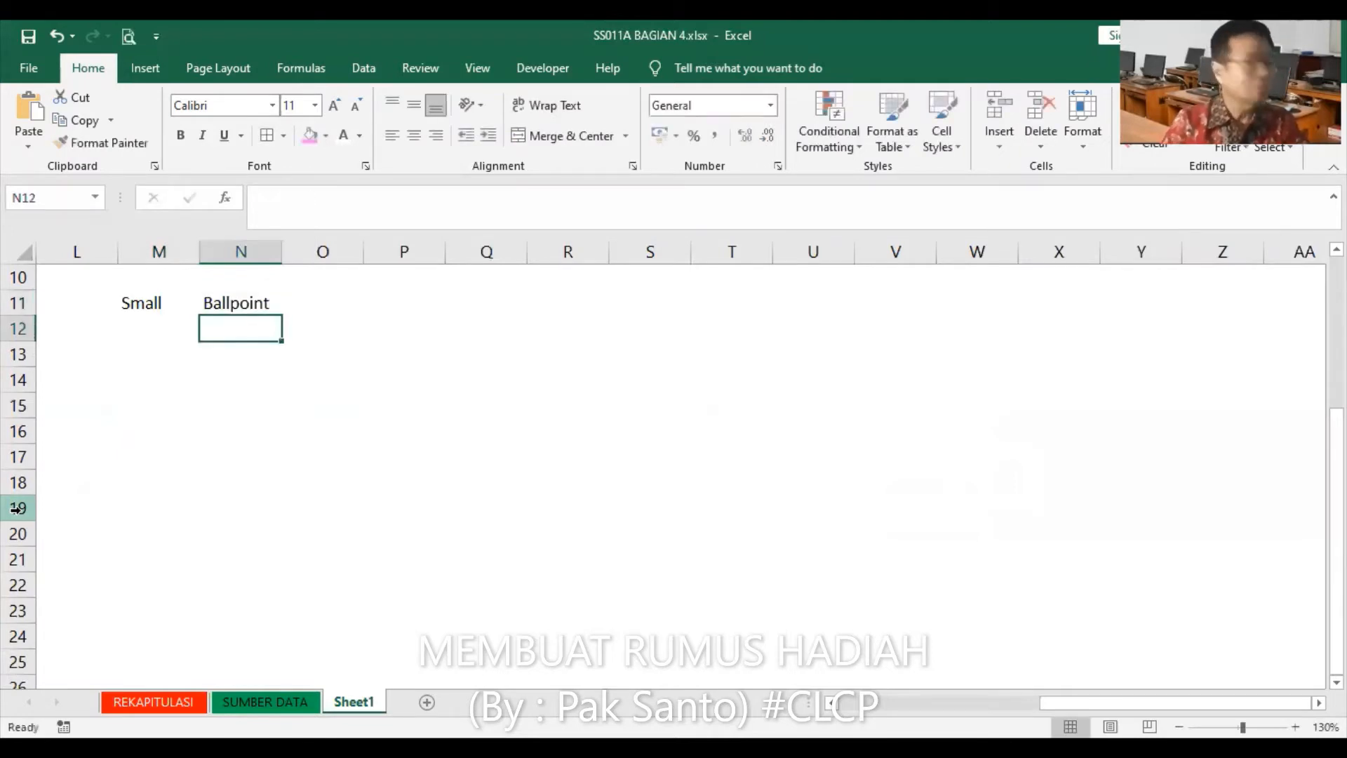
Add the second row of the gift table with Medium in M12 and Gantungan Kunci in N12.
key("Left")
type("Med")
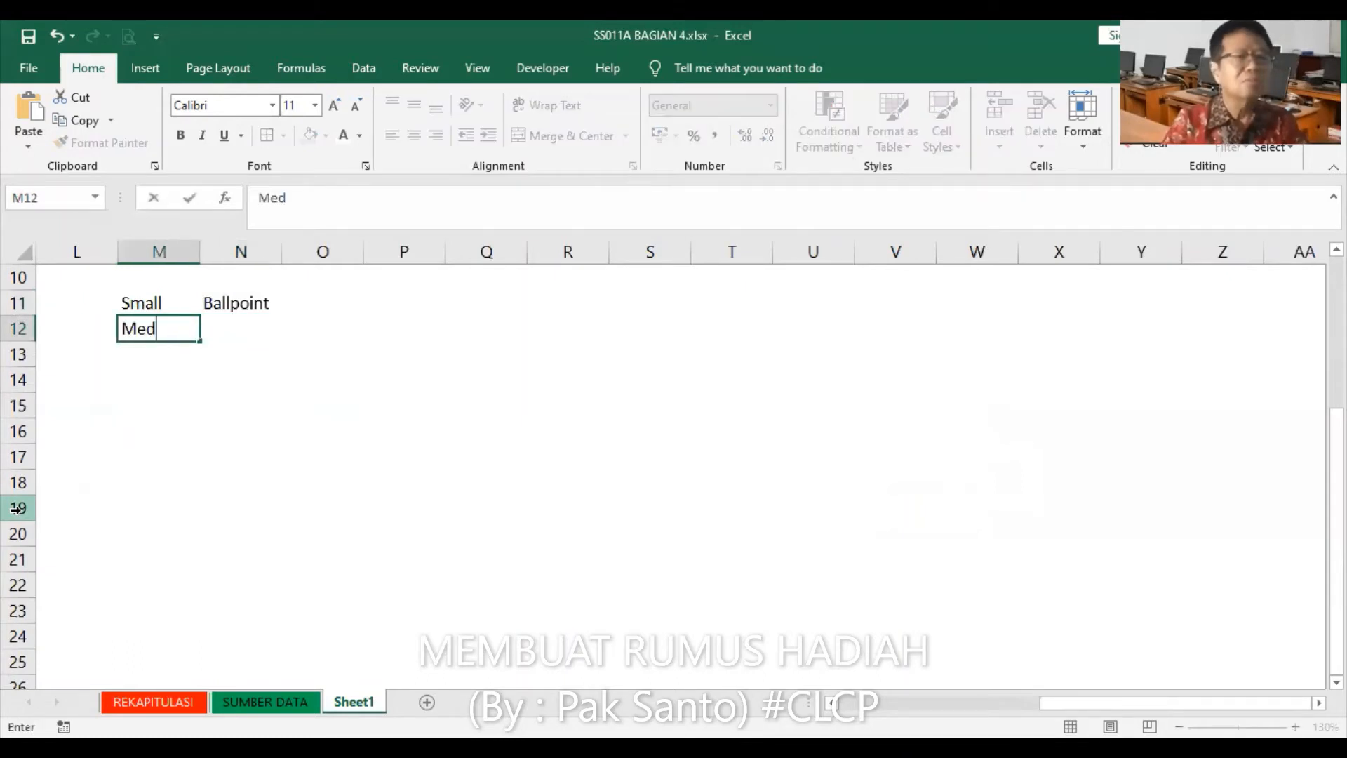
type("ium")
key("Tab")
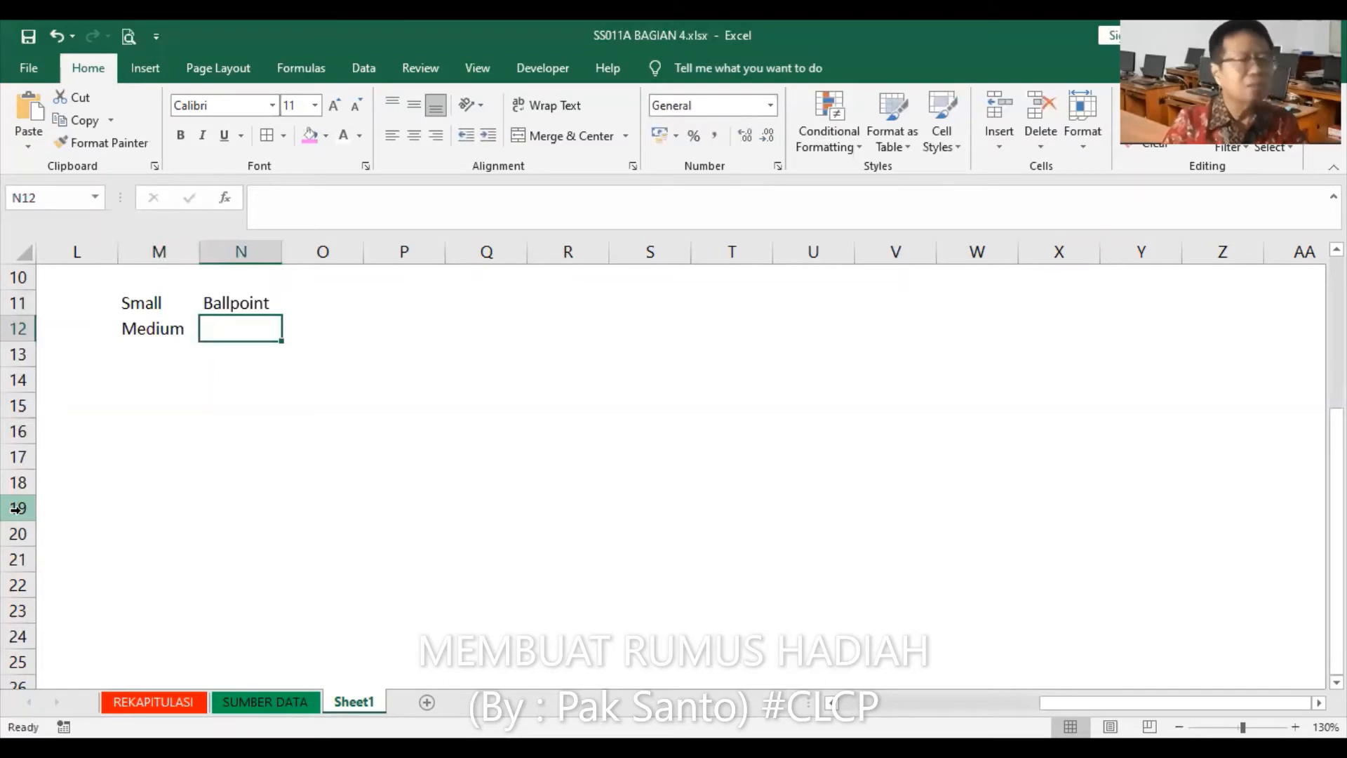
type("Ga")
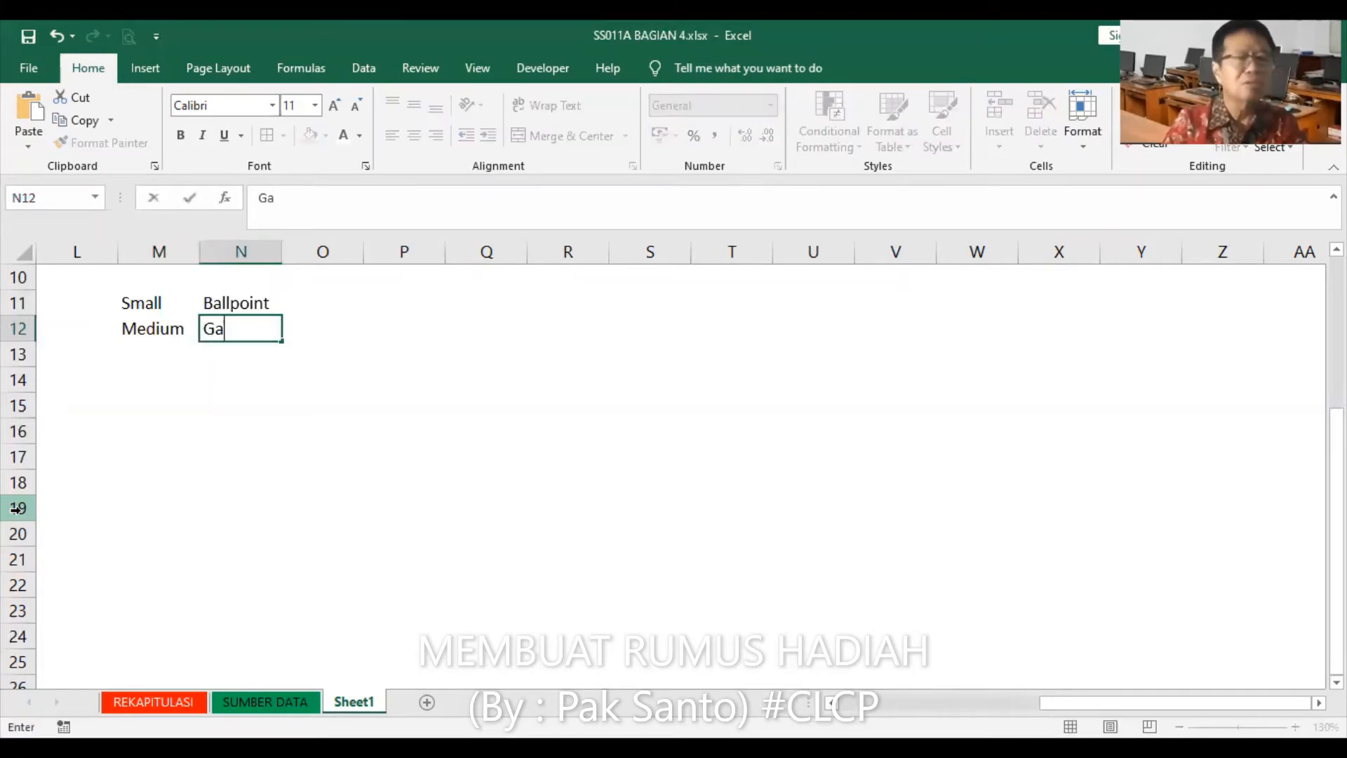
type("ntungan Kun")
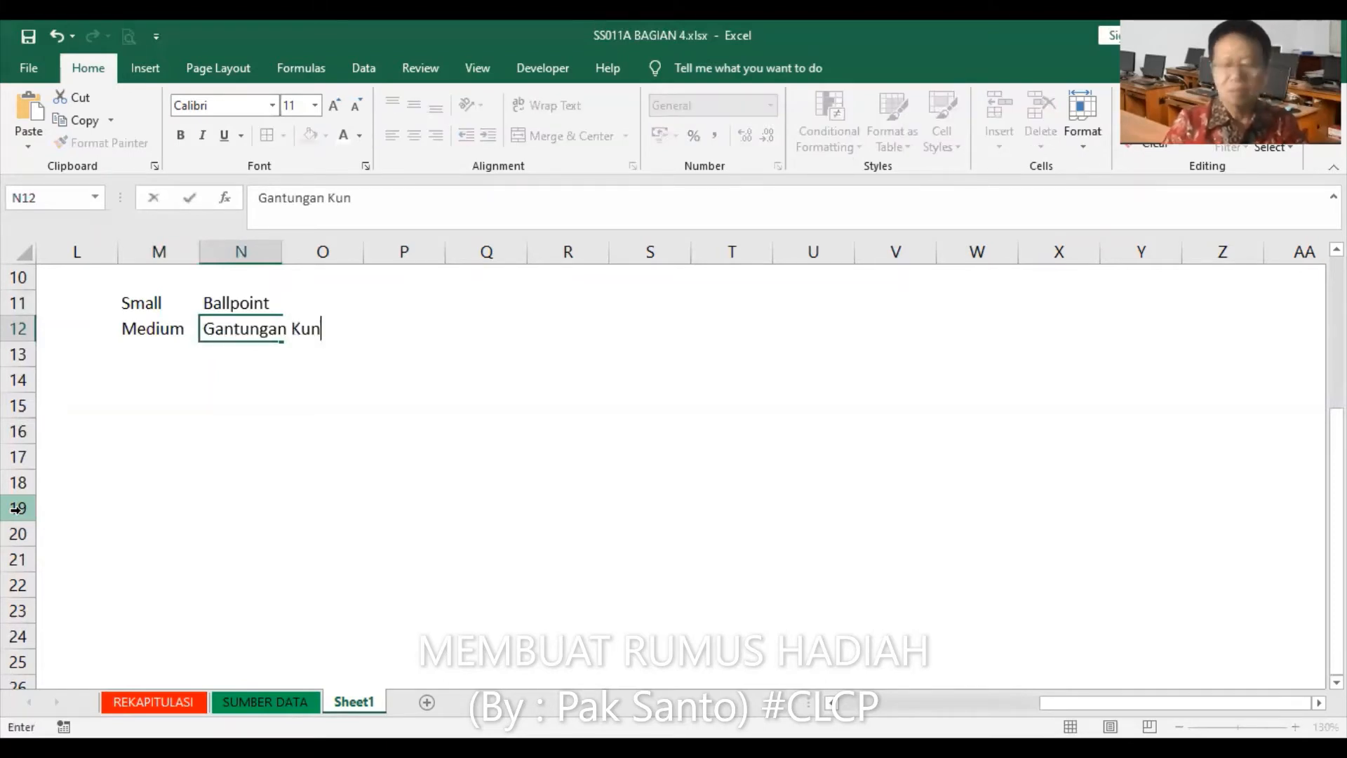
type("ci")
key("Return")
Add the third row of the gift table with Large in M13 and Kalender in N13.
key("Left")
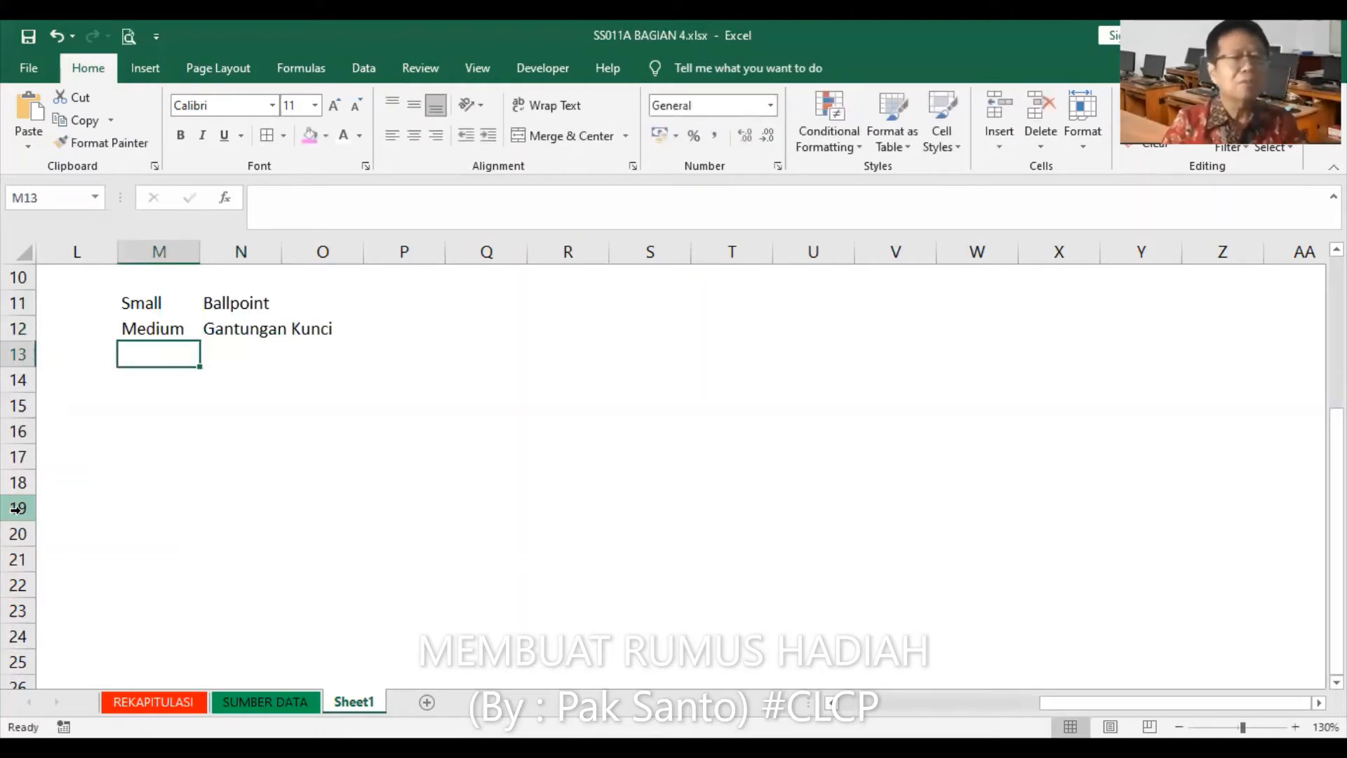
type("Large")
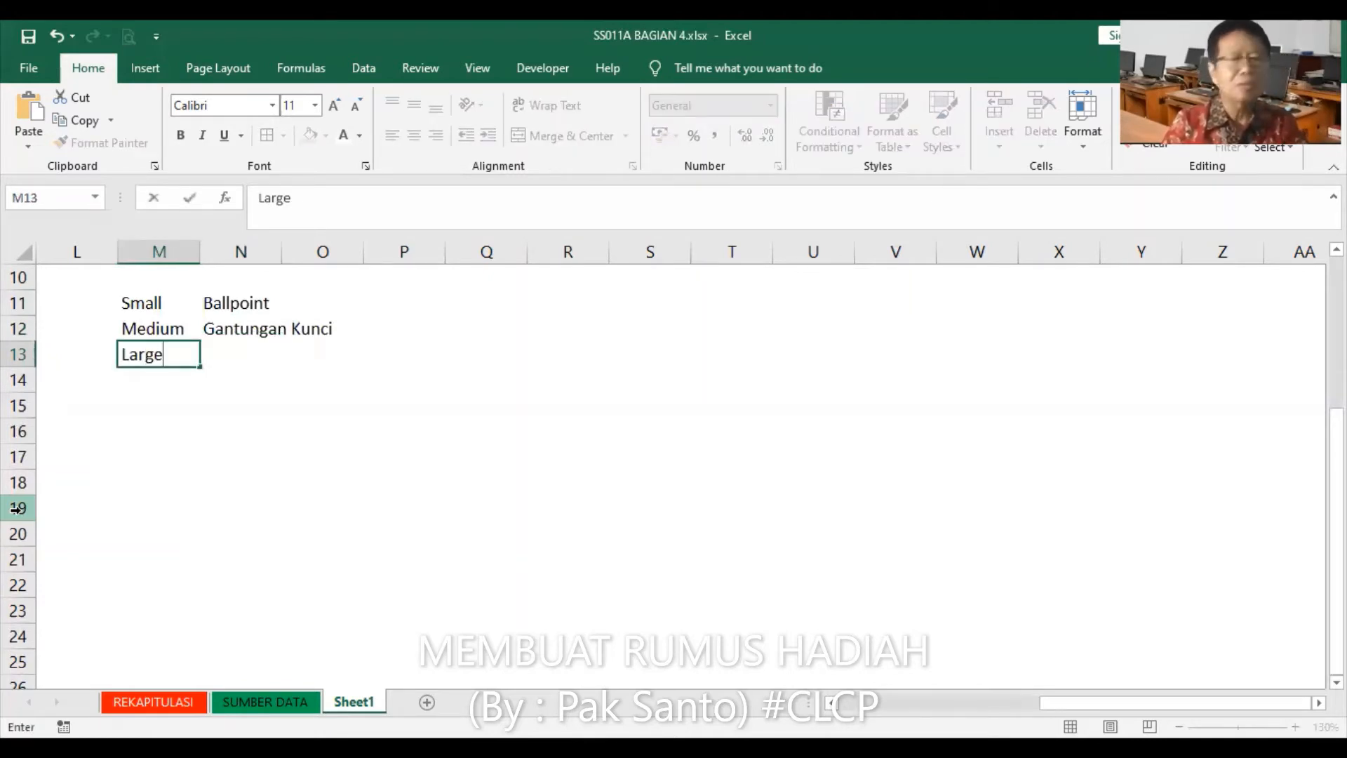
key("Tab")
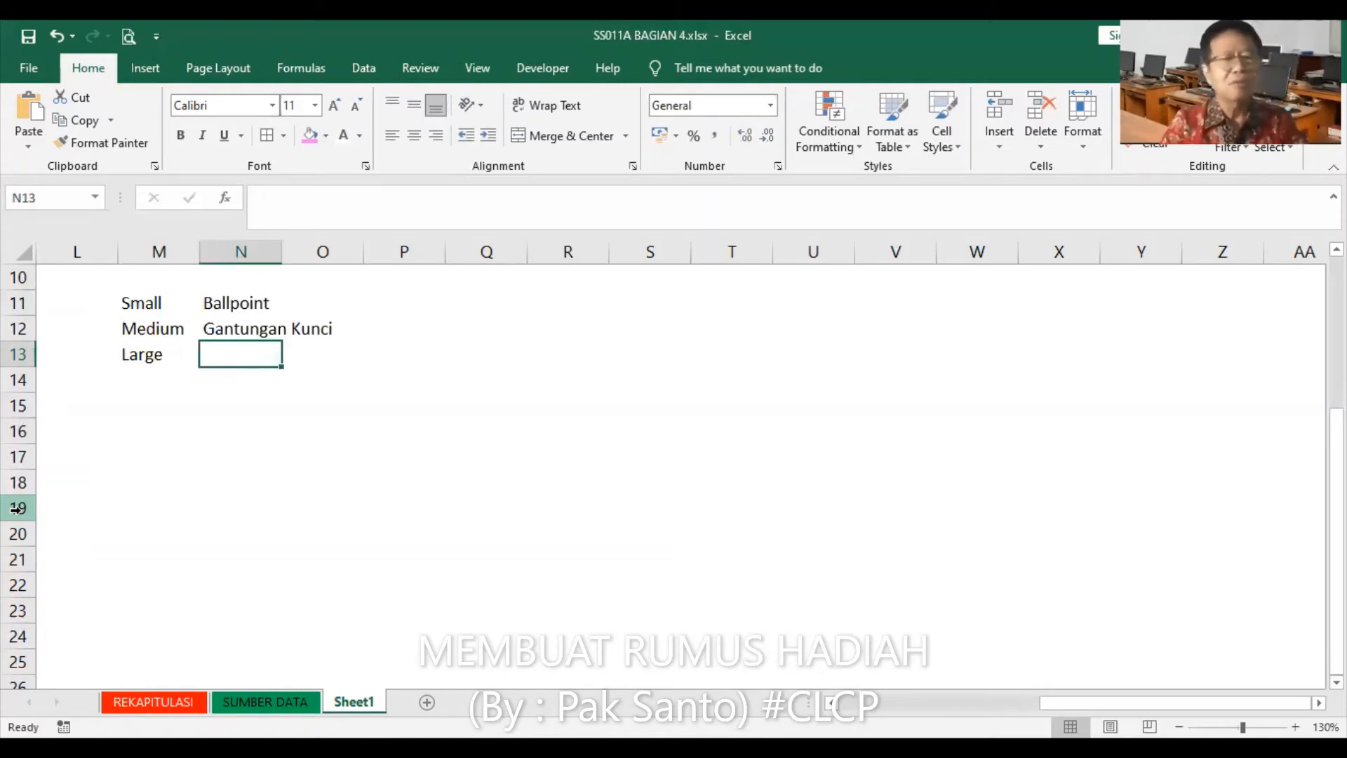
type("Ka")
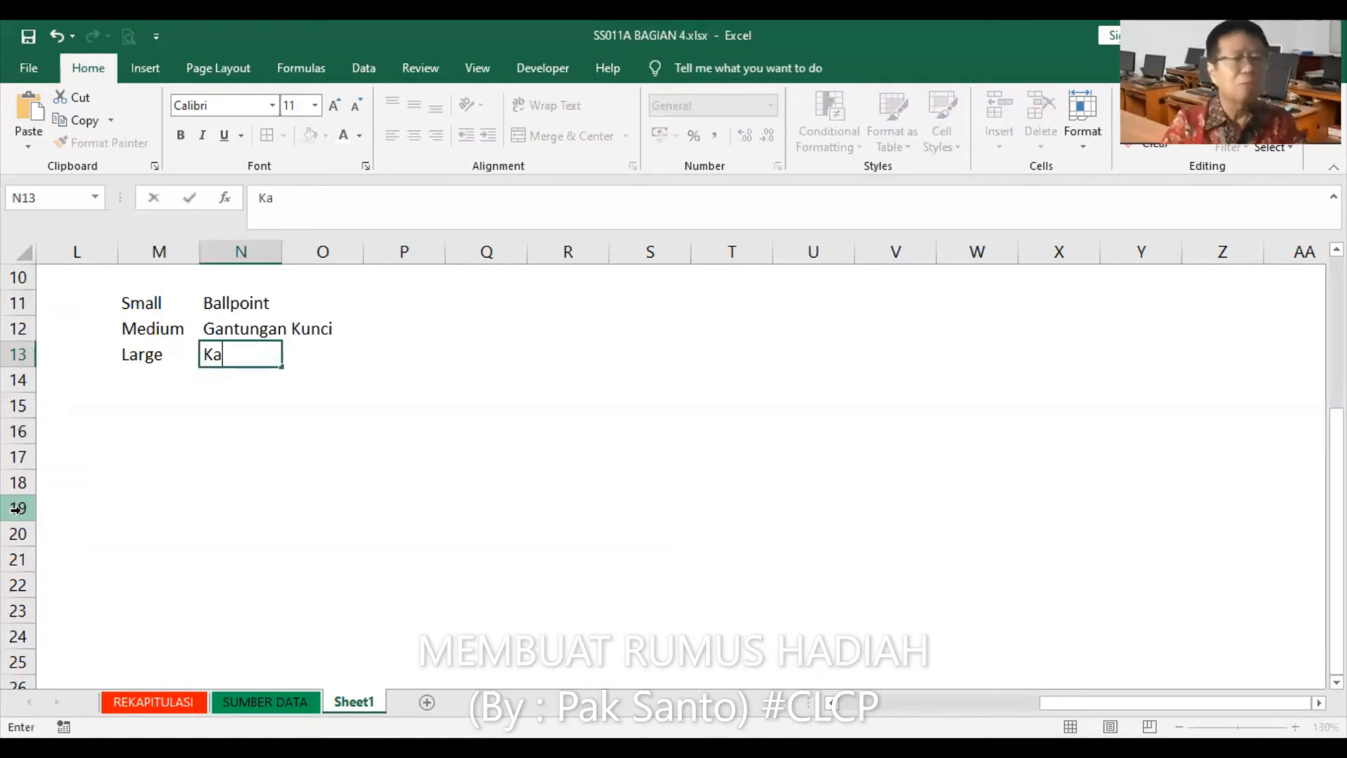
type("lend")
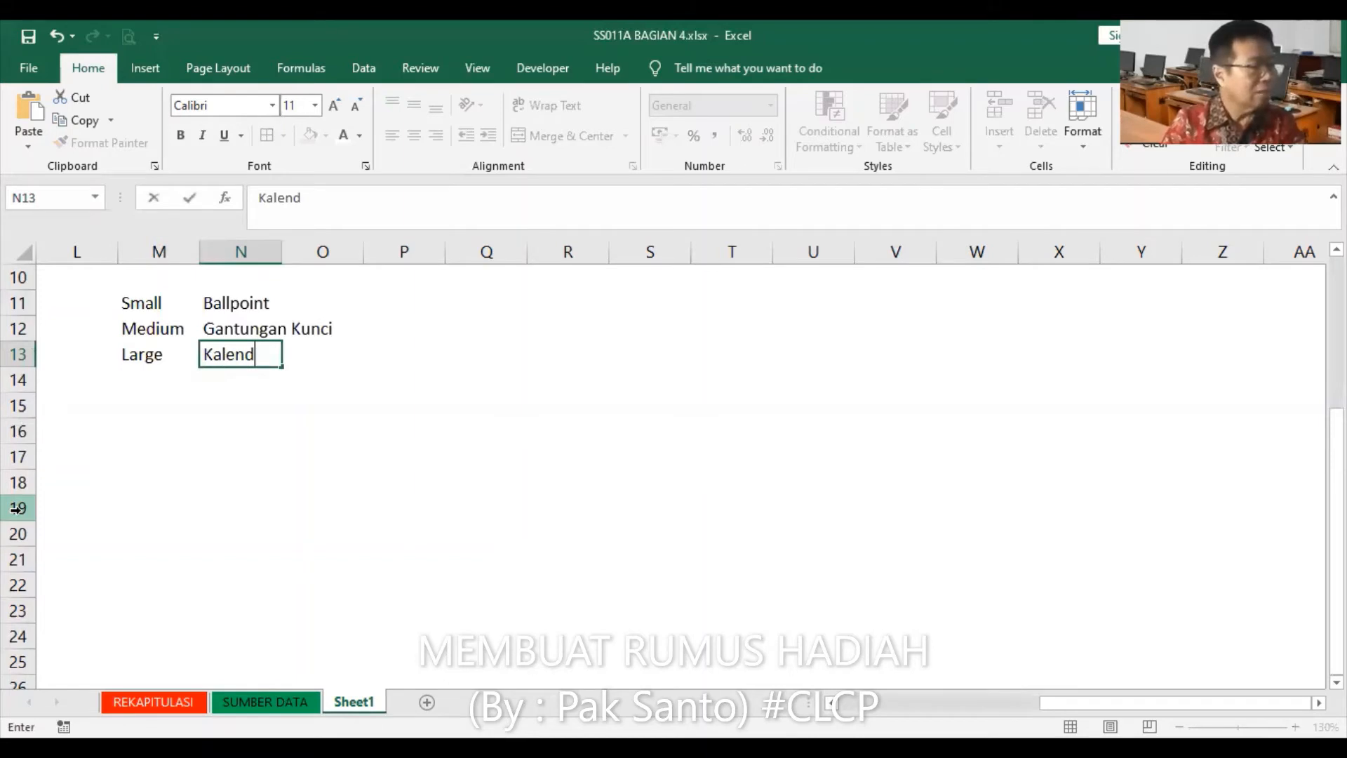
type("e")
type("r")
key("Return")
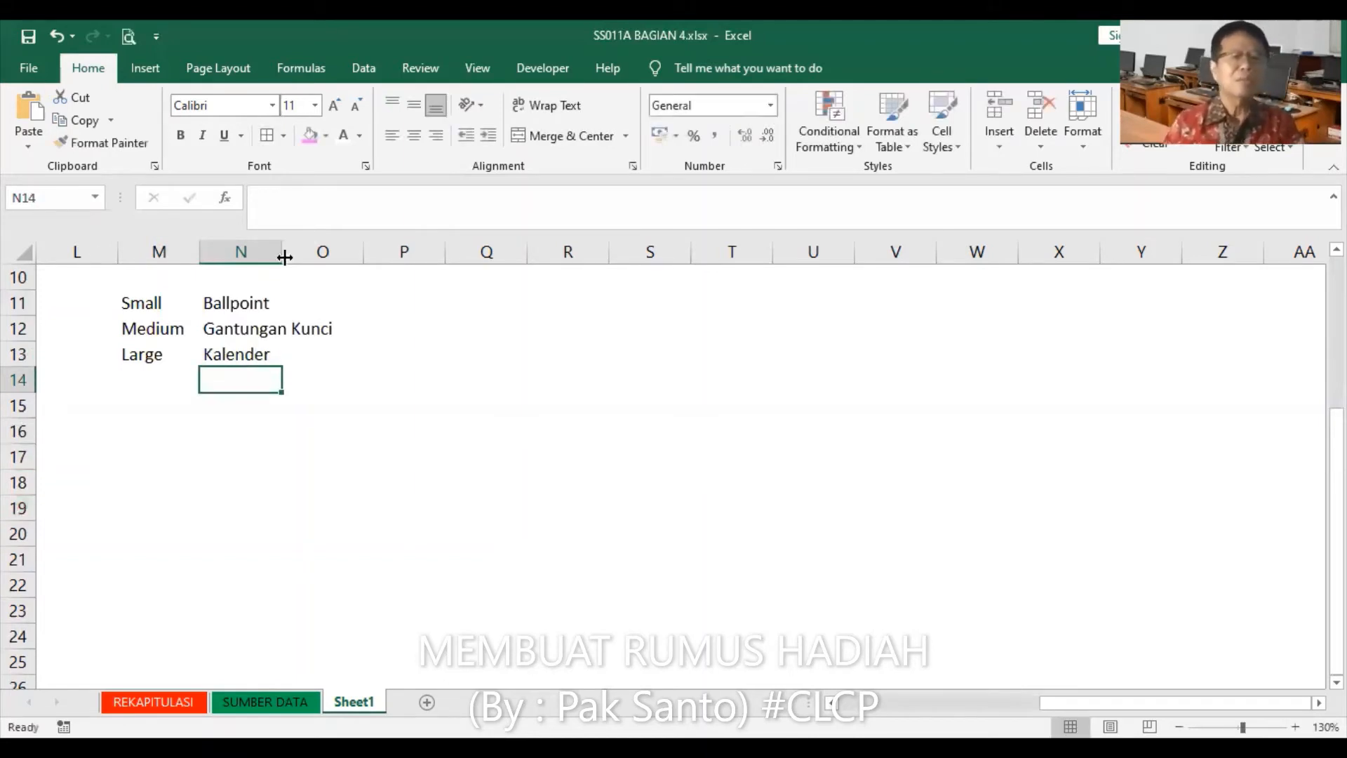
Widen column N to fit its text and fill the gift table M11:N13 with pink.
left_click_drag(167, 305, 232, 346)
left_click_drag(225, 300, 226, 299)
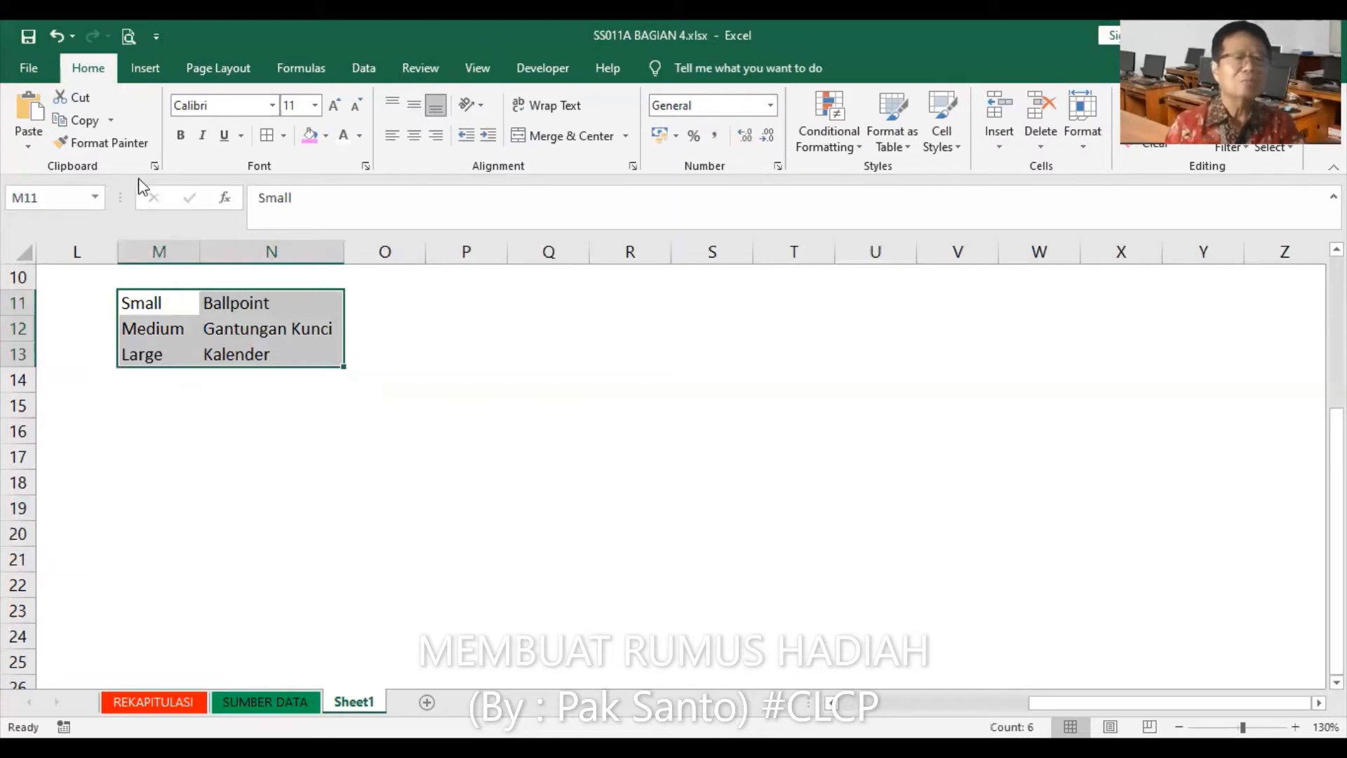
left_click(310, 135)
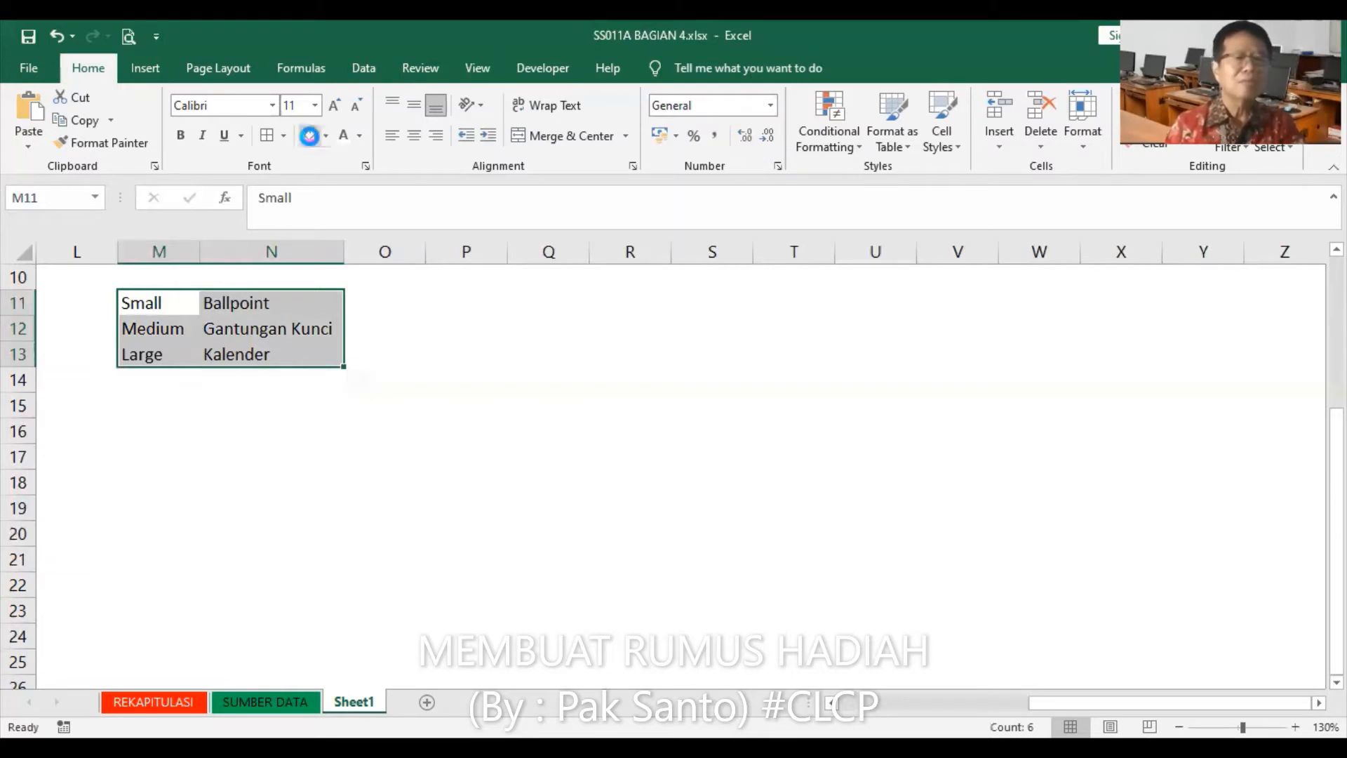
left_click(325, 135)
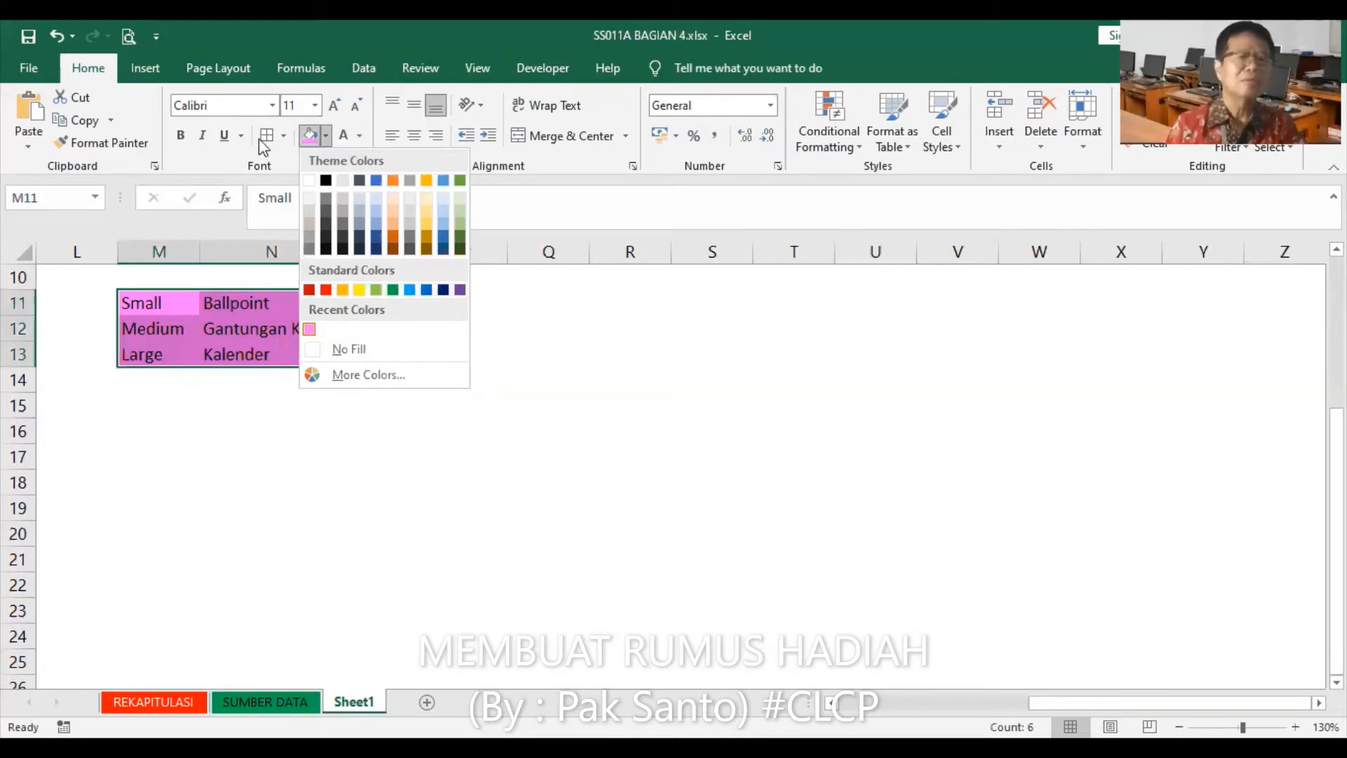
Format the gift table's text in red at size 16, with columns M and N widened to fit.
left_click(360, 133)
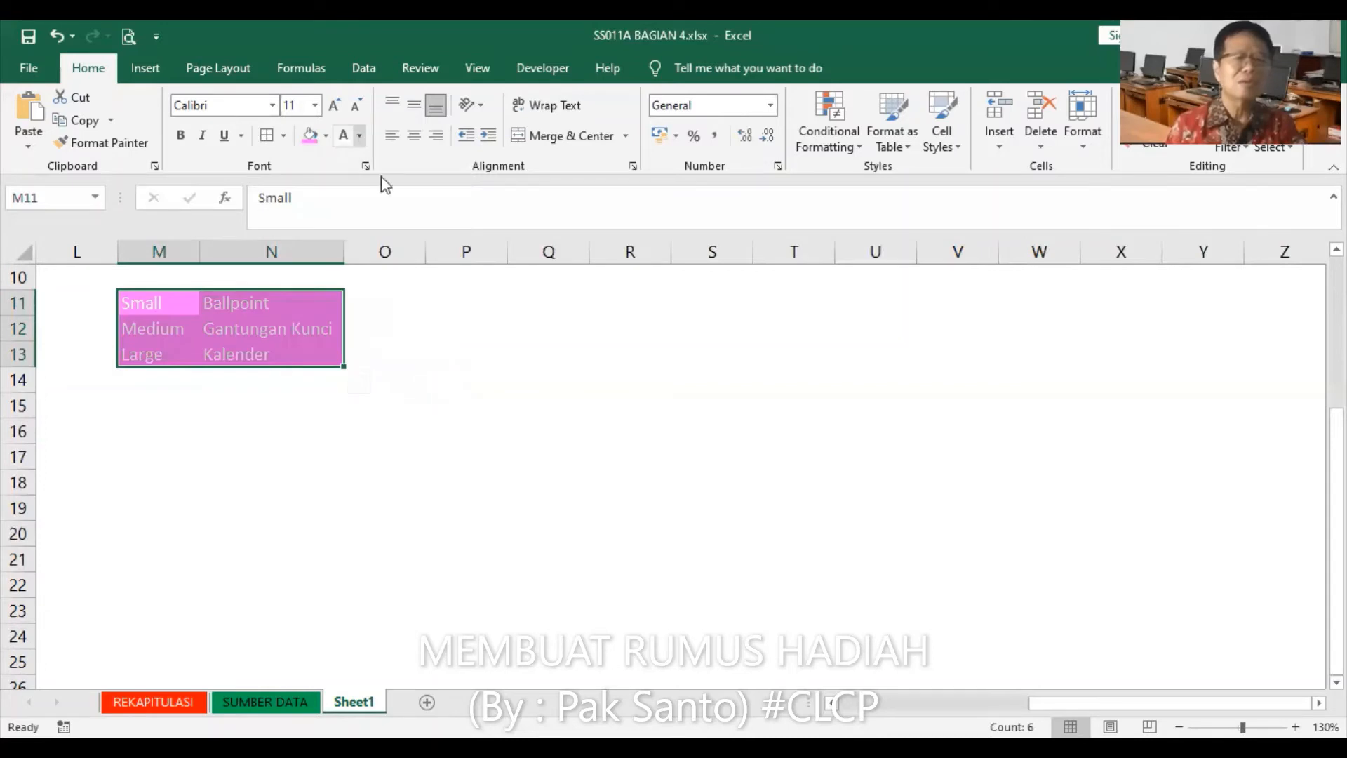
left_click(359, 135)
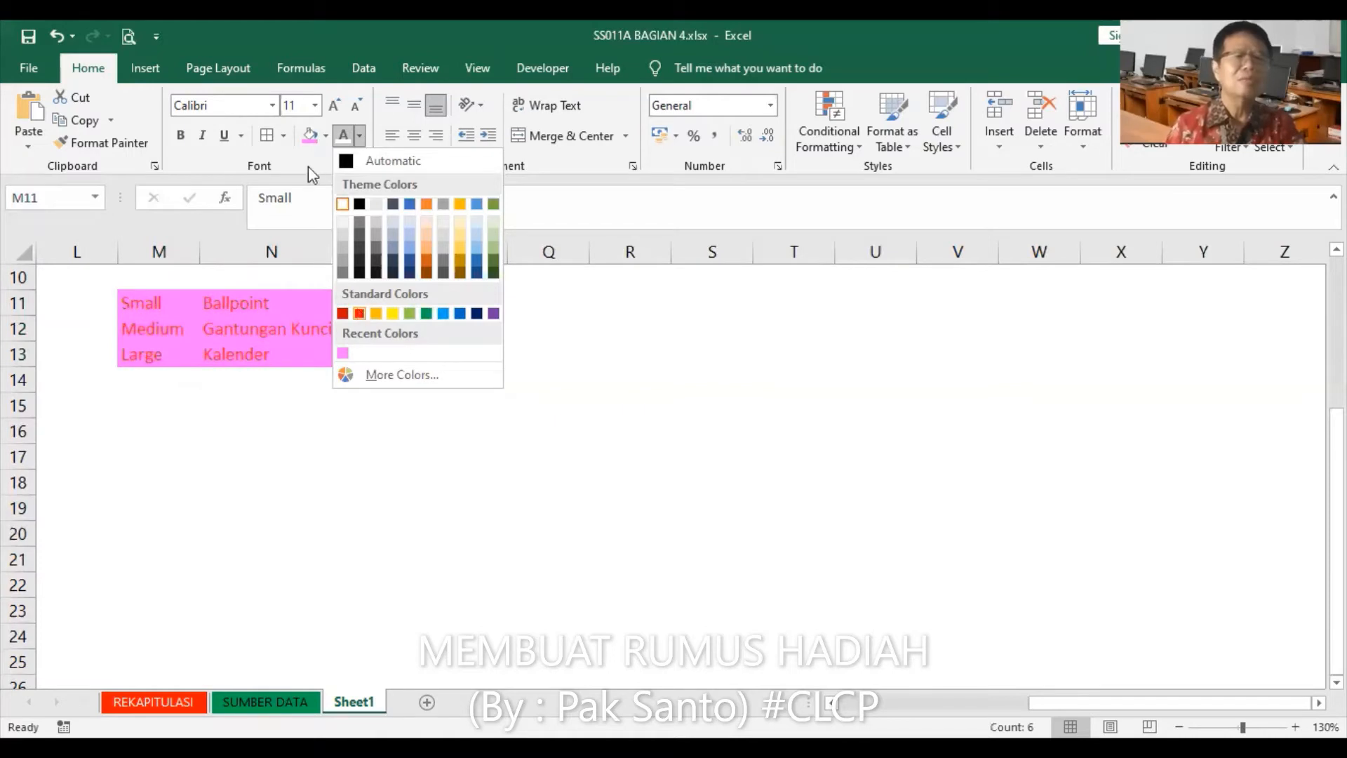
left_click(315, 106)
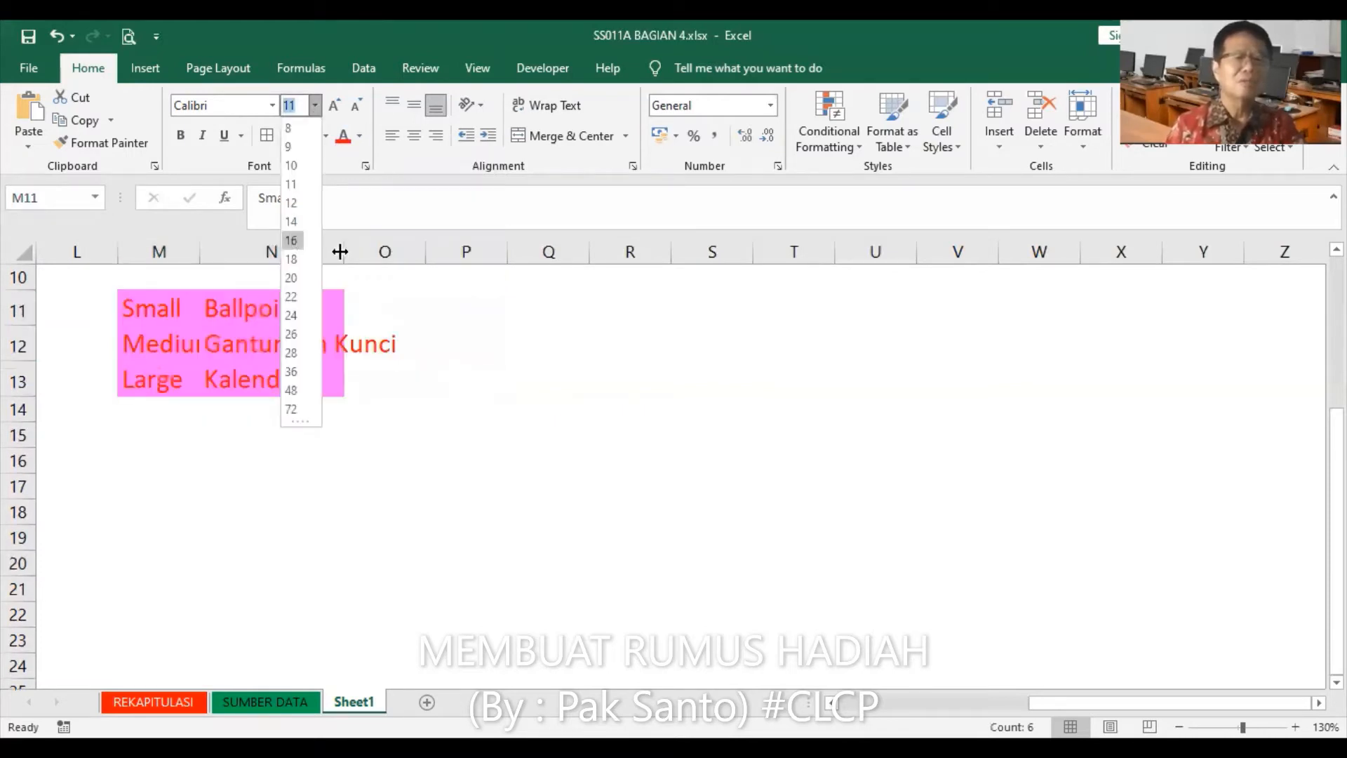
double_click(196, 246)
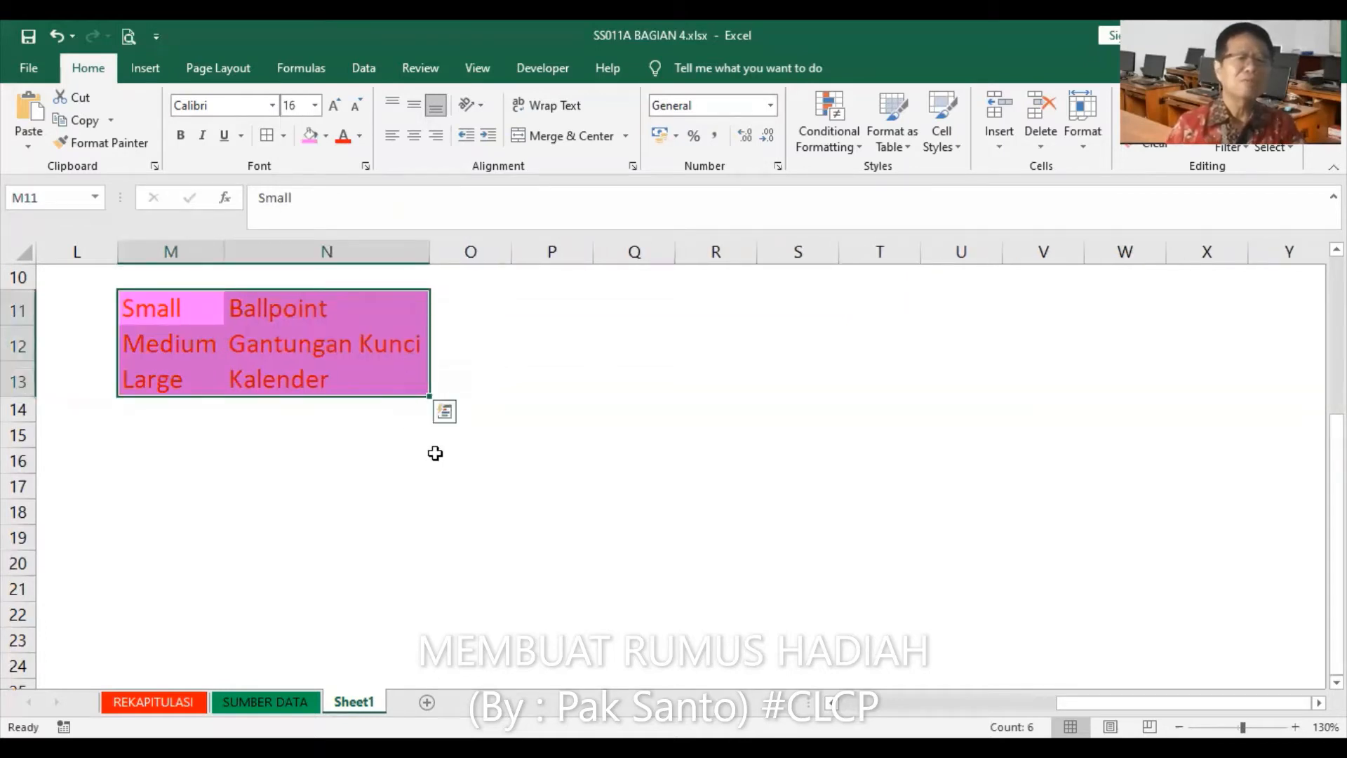
Define the name hadiah for the gift table range M11:N13.
left_click(193, 308)
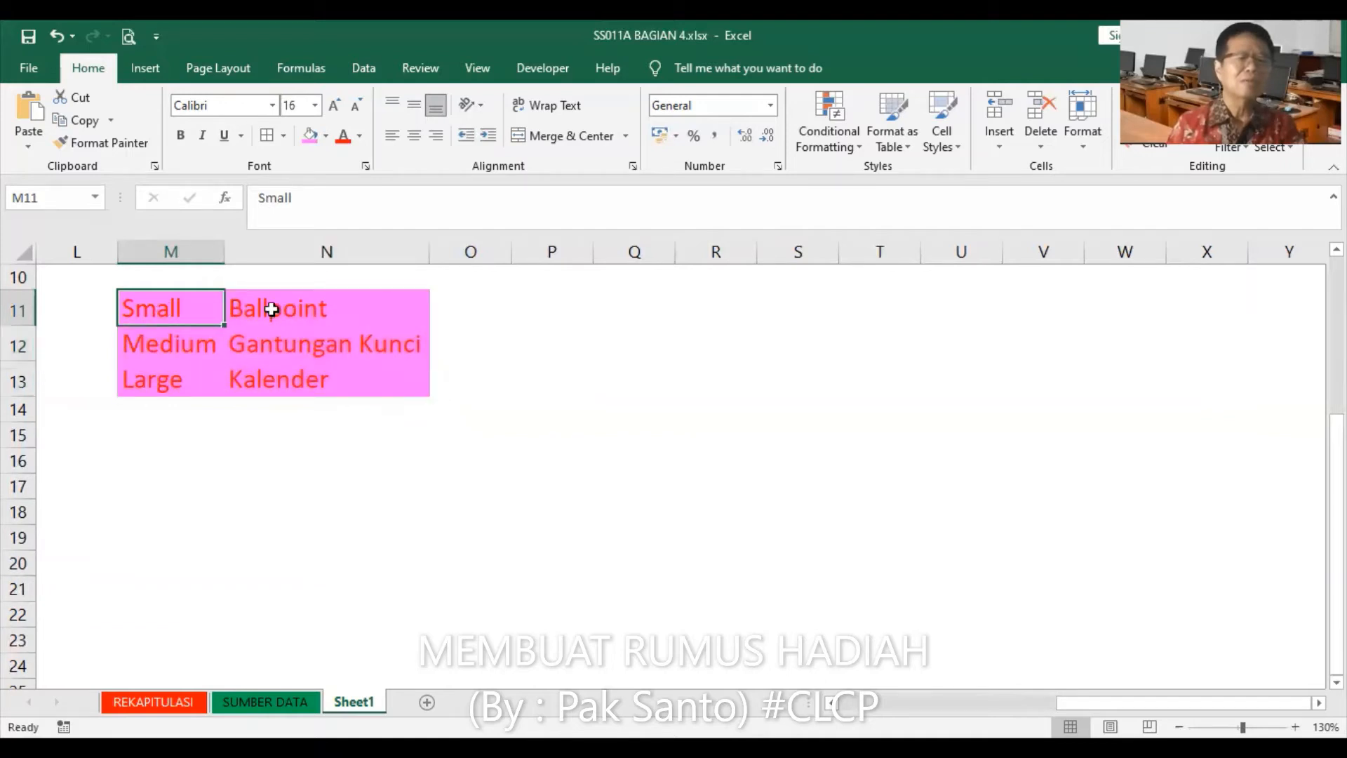
left_click_drag(187, 300, 277, 383)
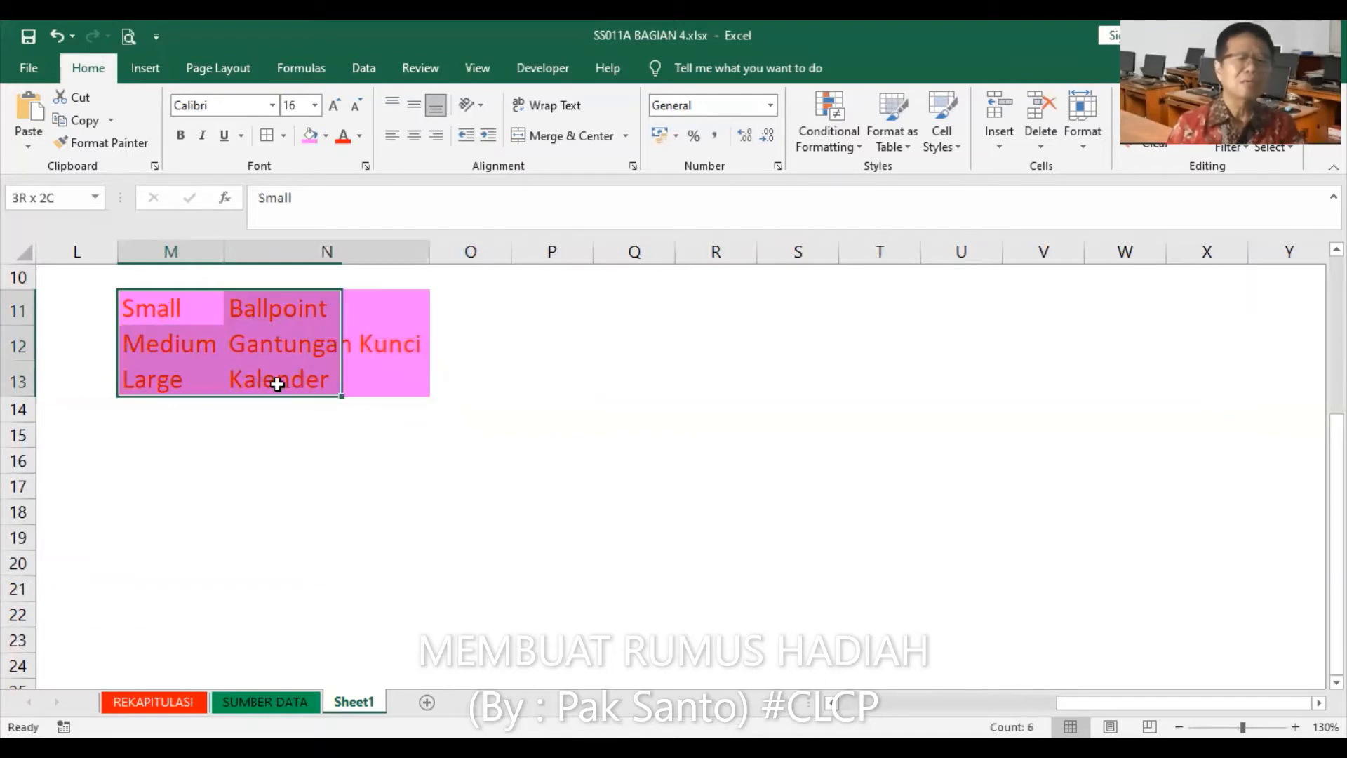
left_click(56, 200)
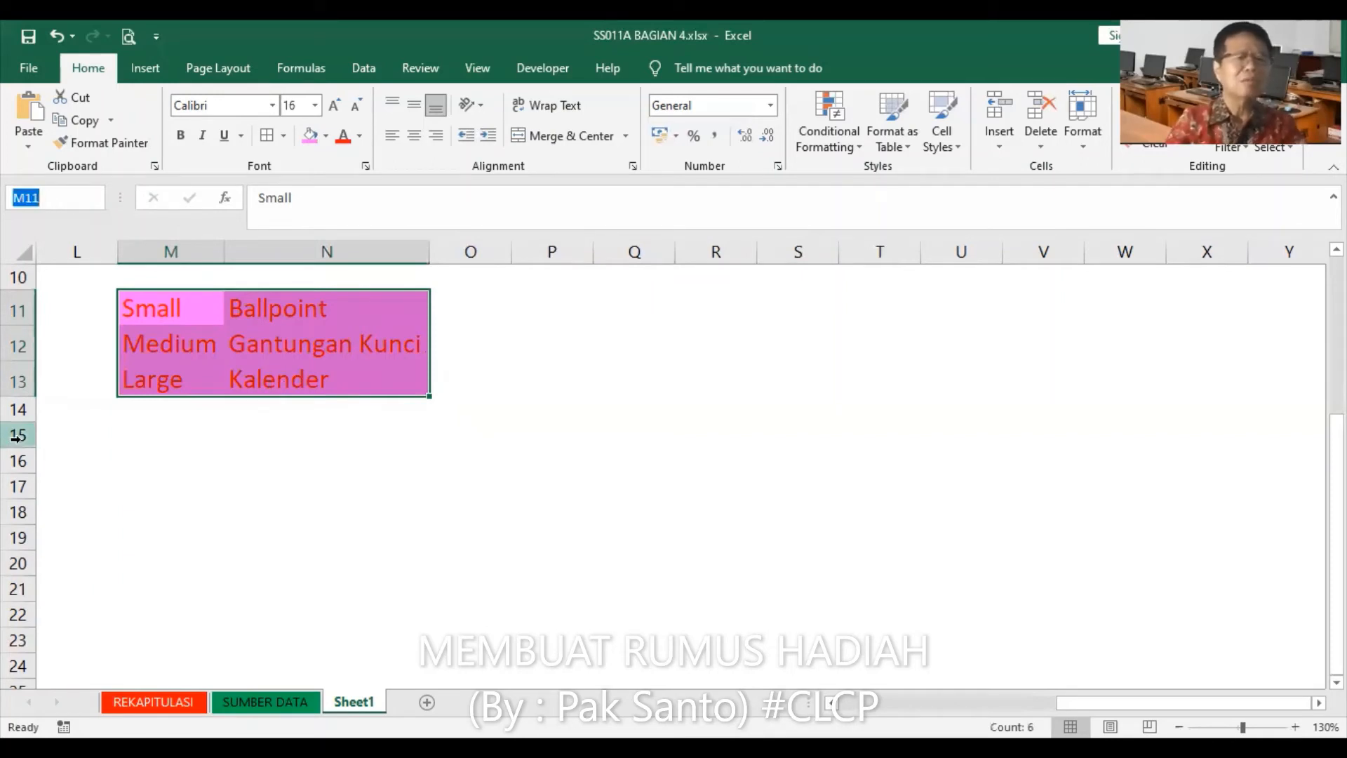
type("hadiah")
key("Return")
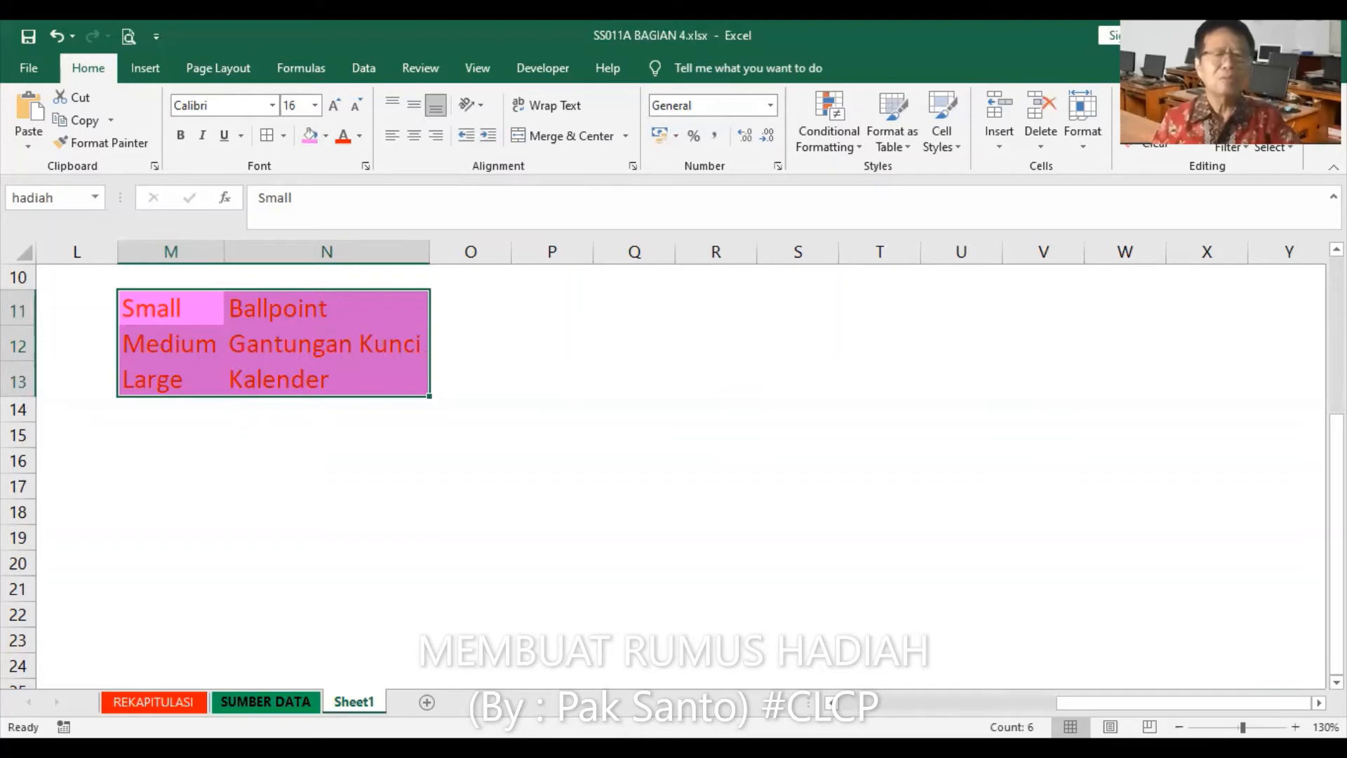
Compare the sizes in the UKURAN column of REKAPITULASI with the size entries of the gift table on Sheet1.
left_click(153, 702)
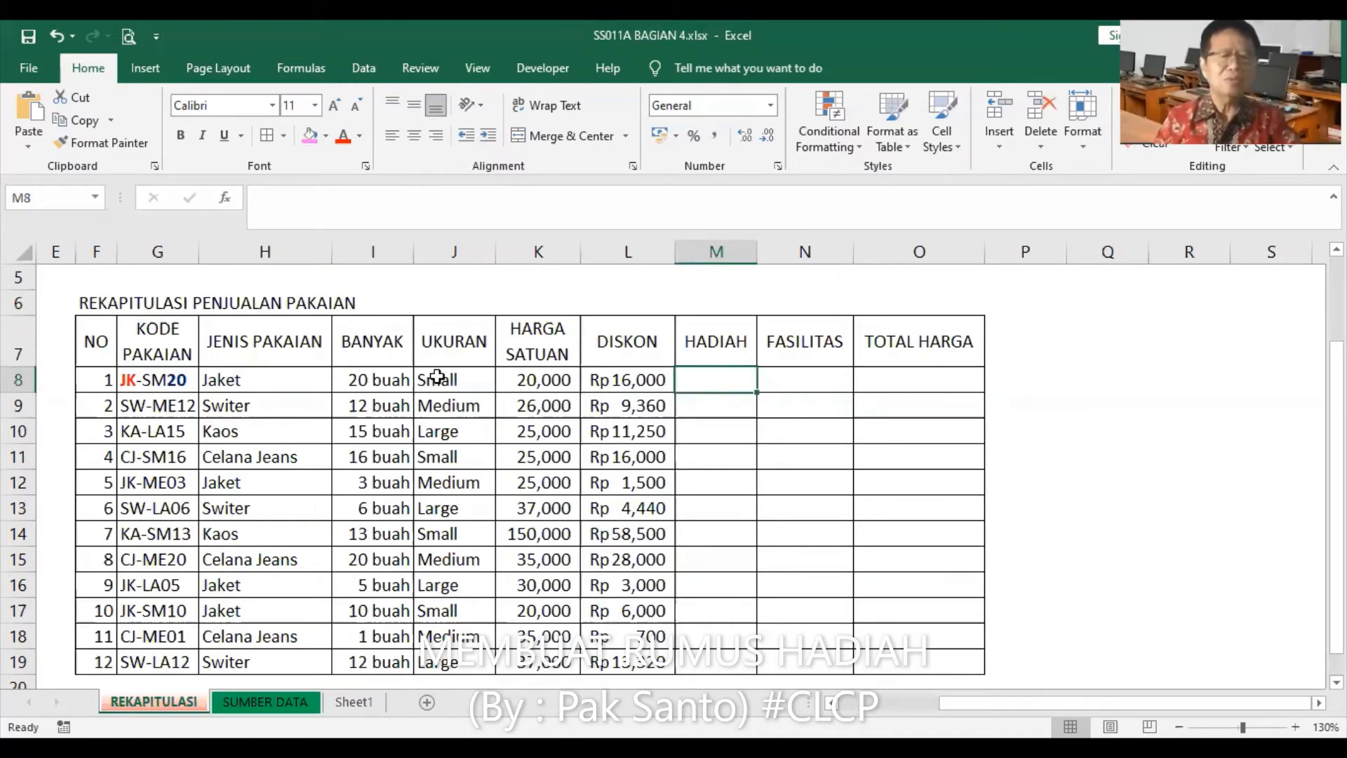
left_click(446, 407)
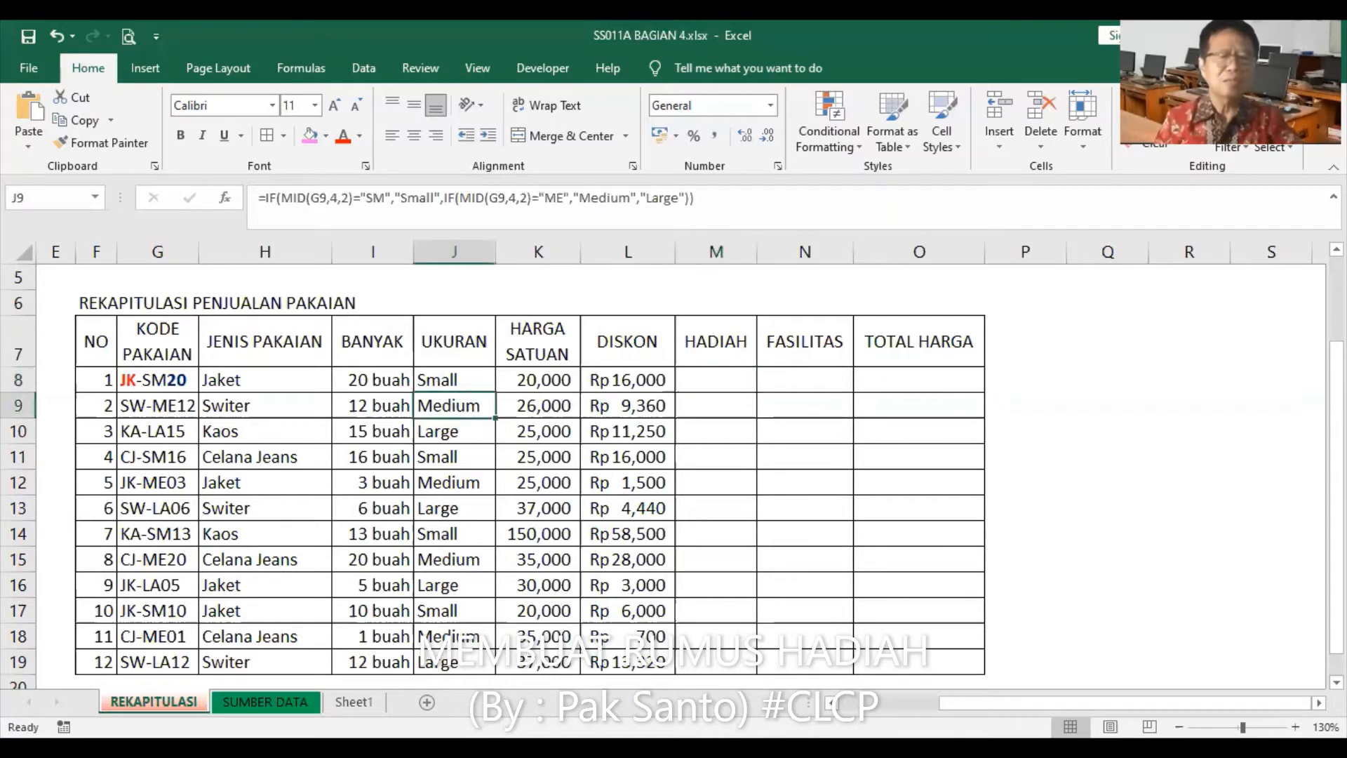
left_click(354, 702)
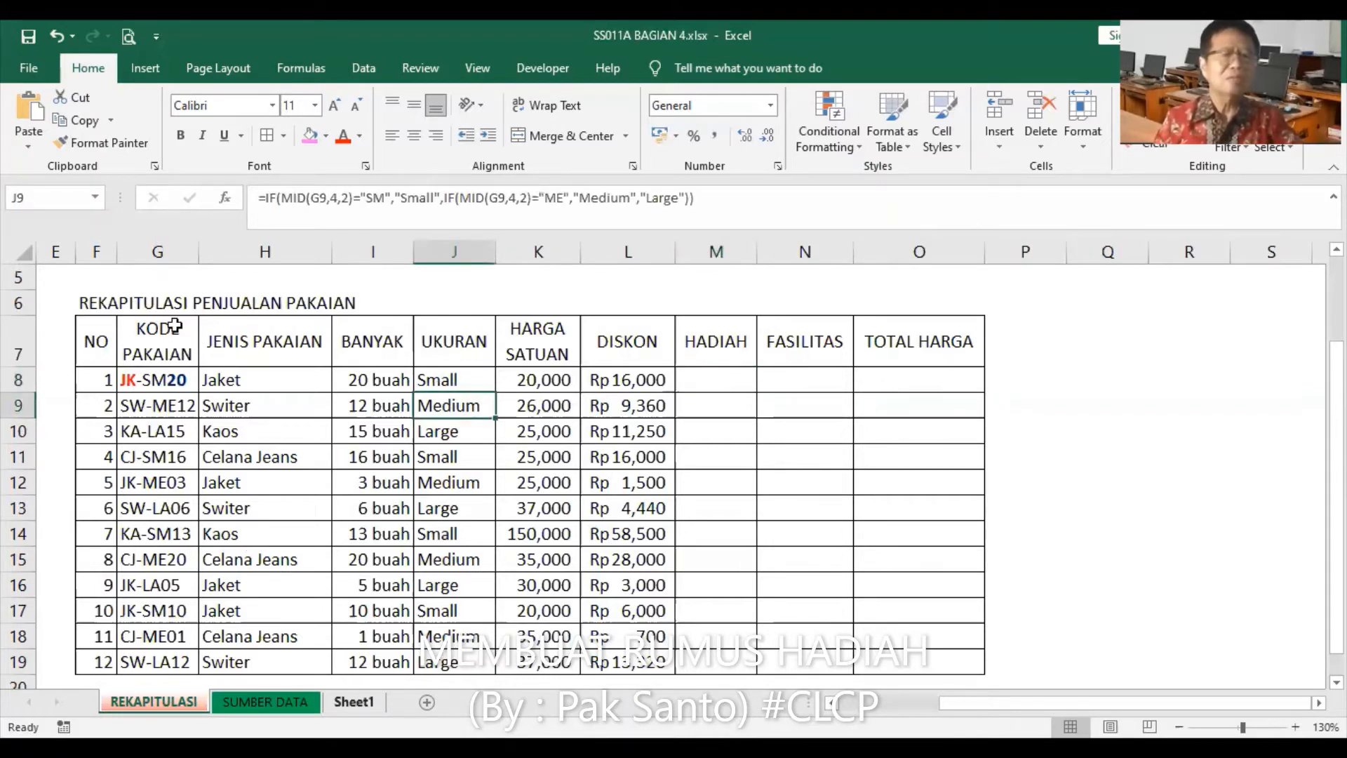
key("Down")
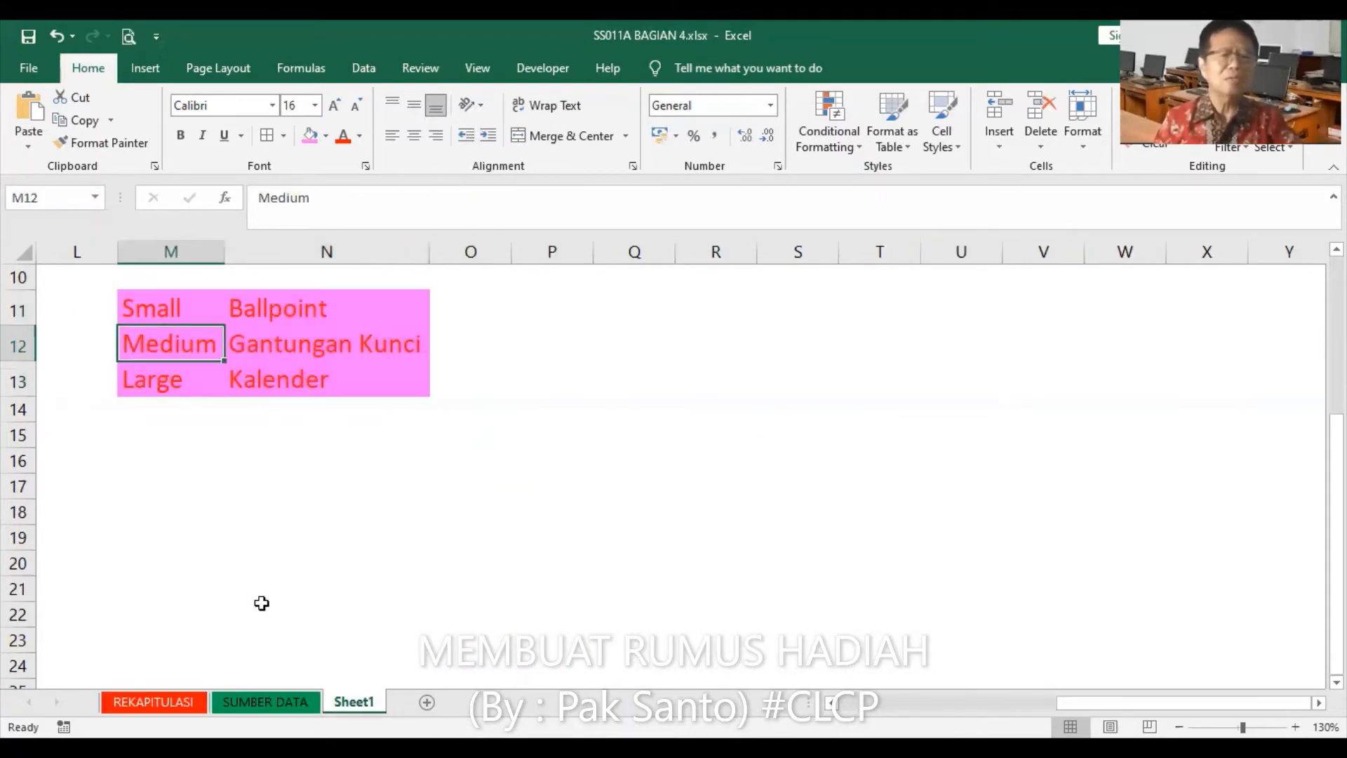
key("Down")
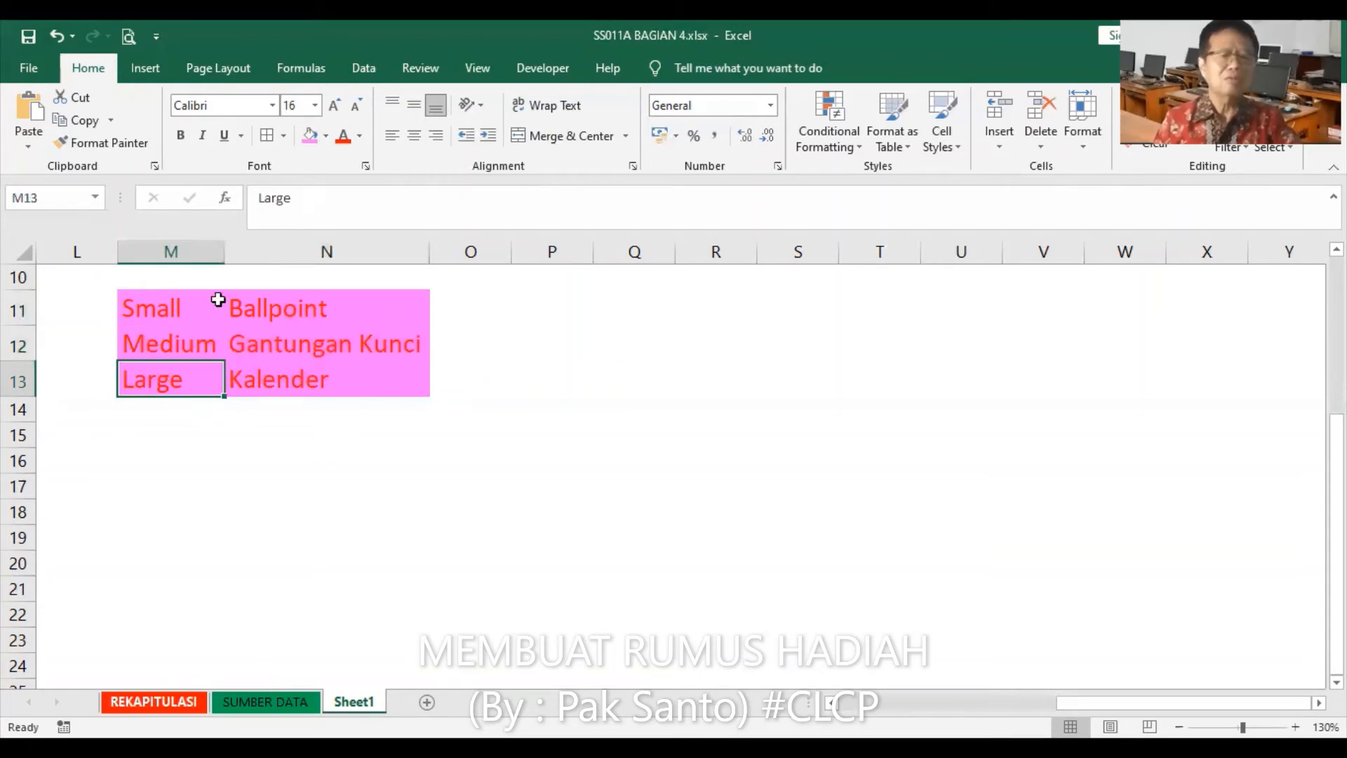
left_click(178, 701)
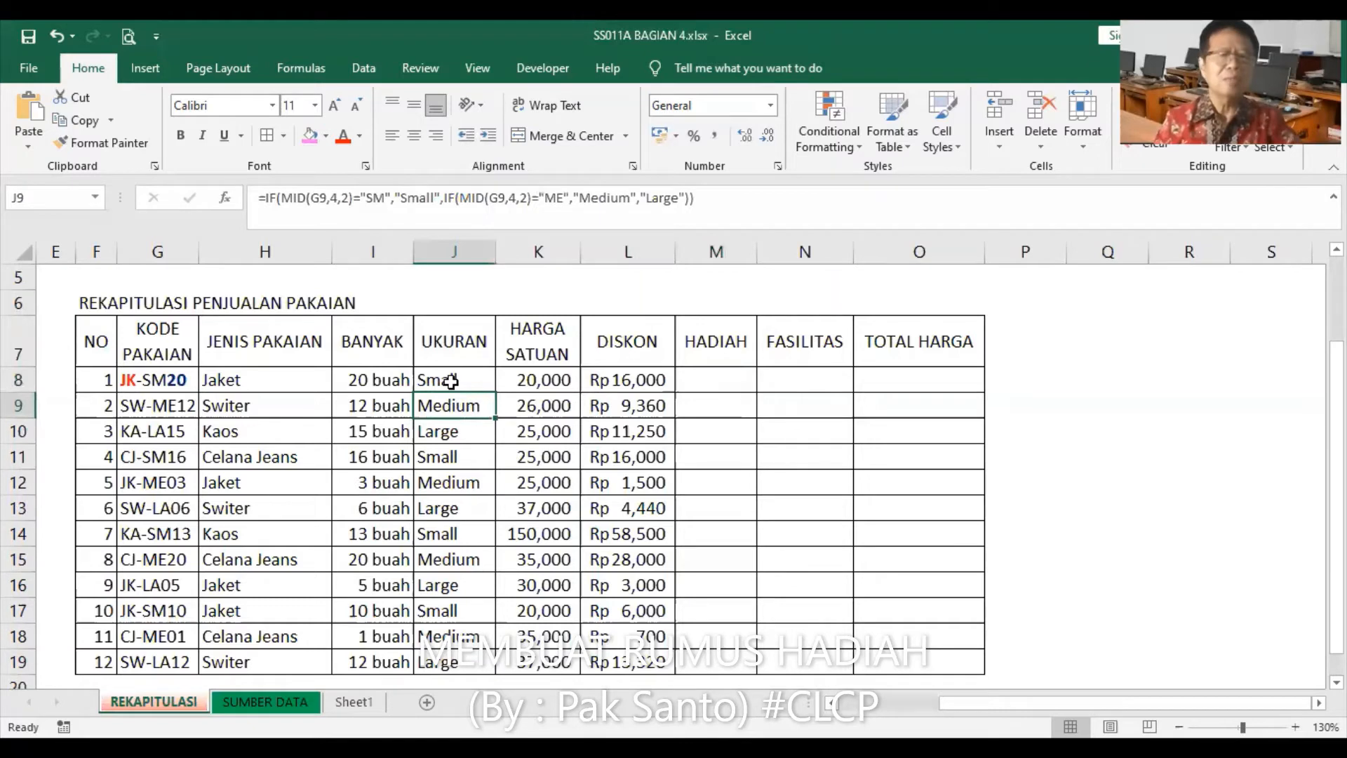
Insert a blank column M before HADIAH in REKAPITULASI and fill M7:M19 with pink.
left_click(711, 375)
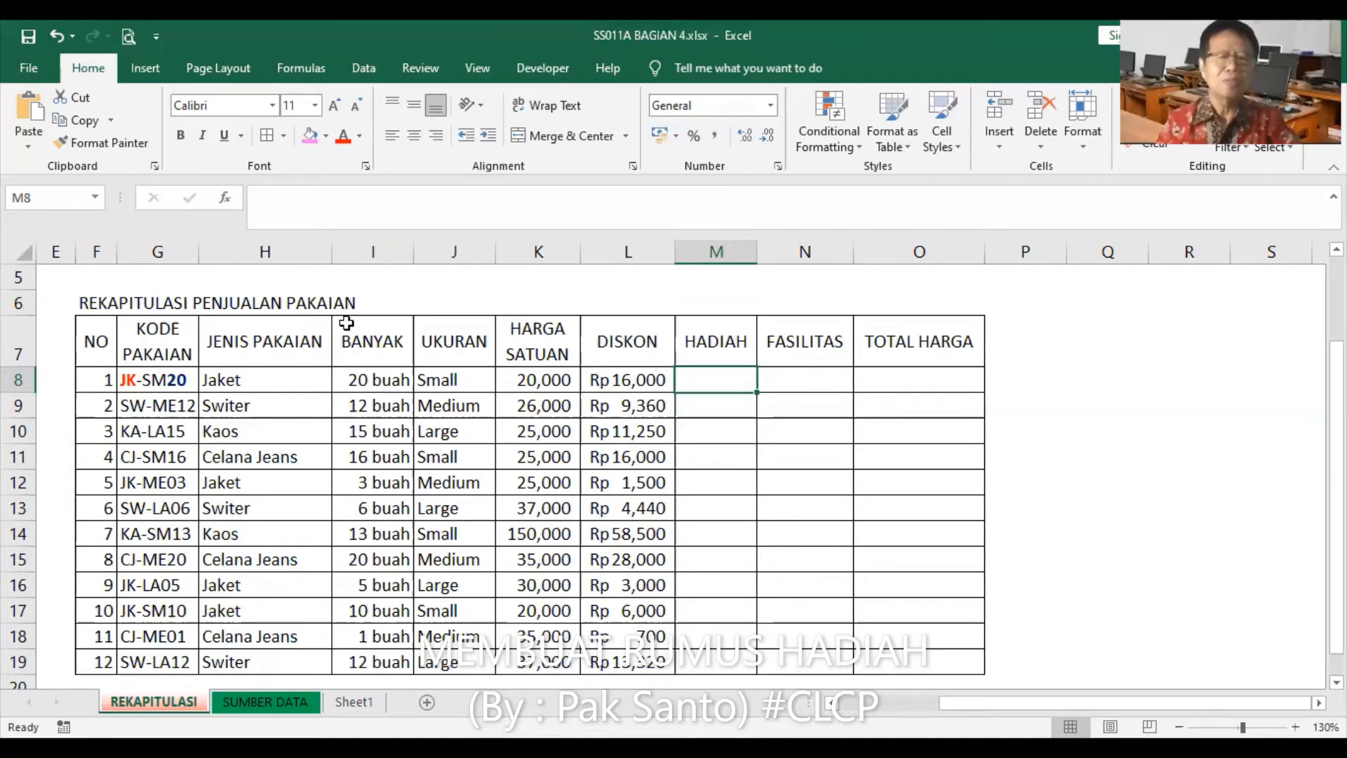
left_click(723, 256)
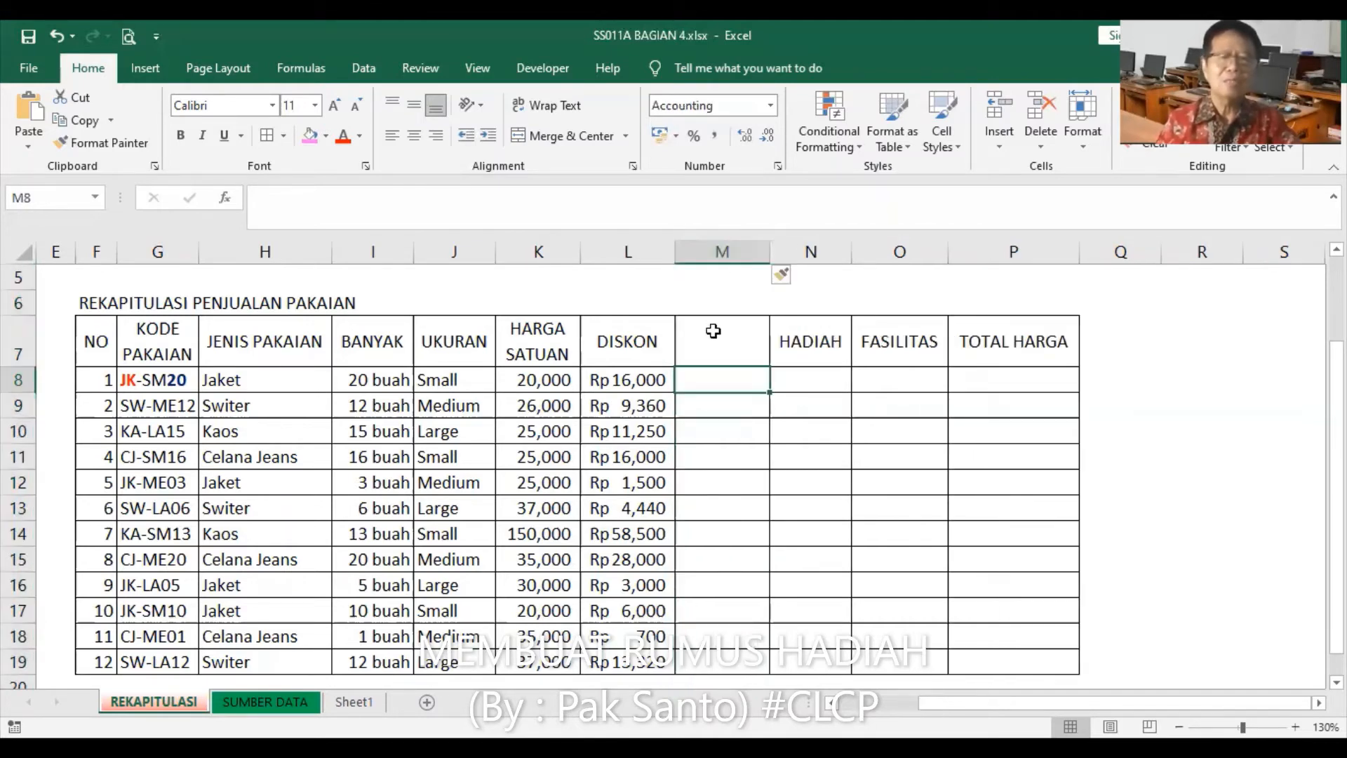
left_click_drag(709, 334, 729, 647)
left_click(310, 135)
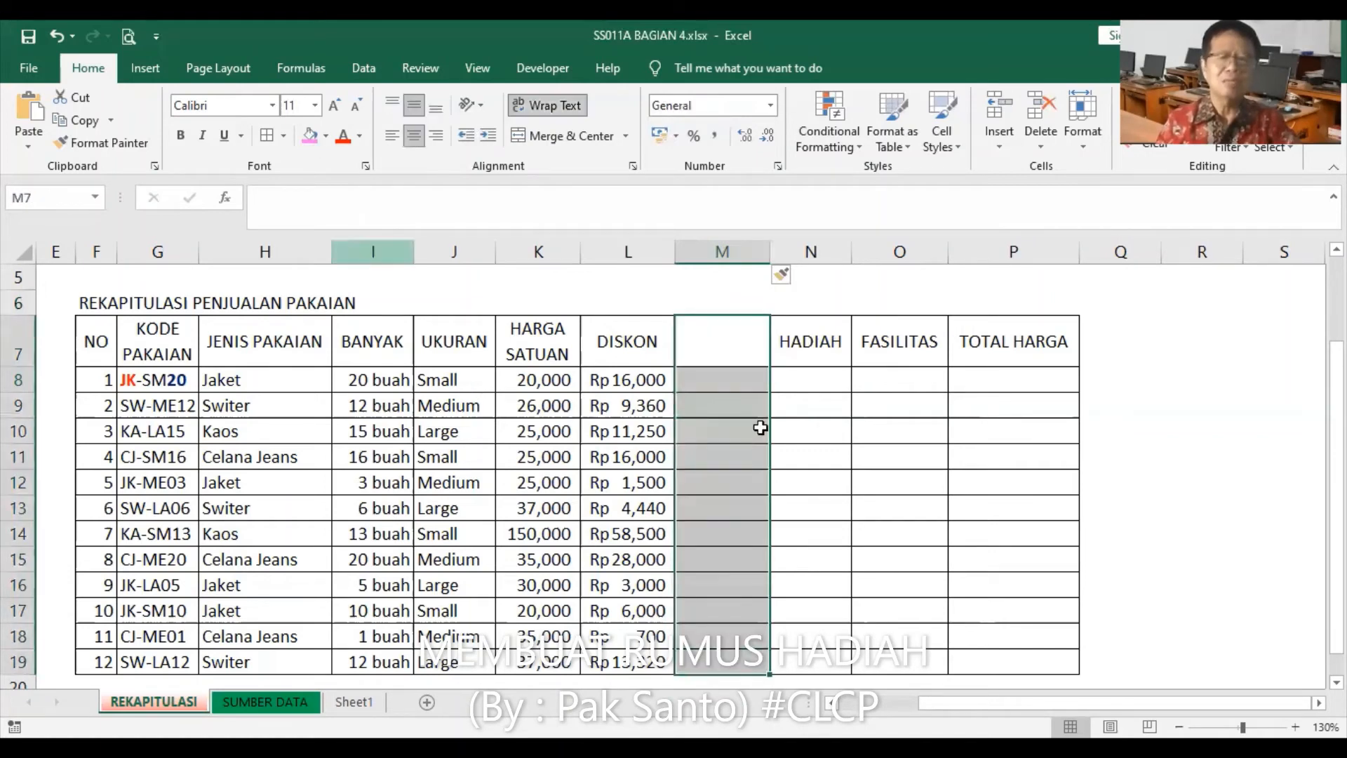
Start a VLOOKUP function in M8 with the size in J8 as its lookup value.
left_click(729, 375)
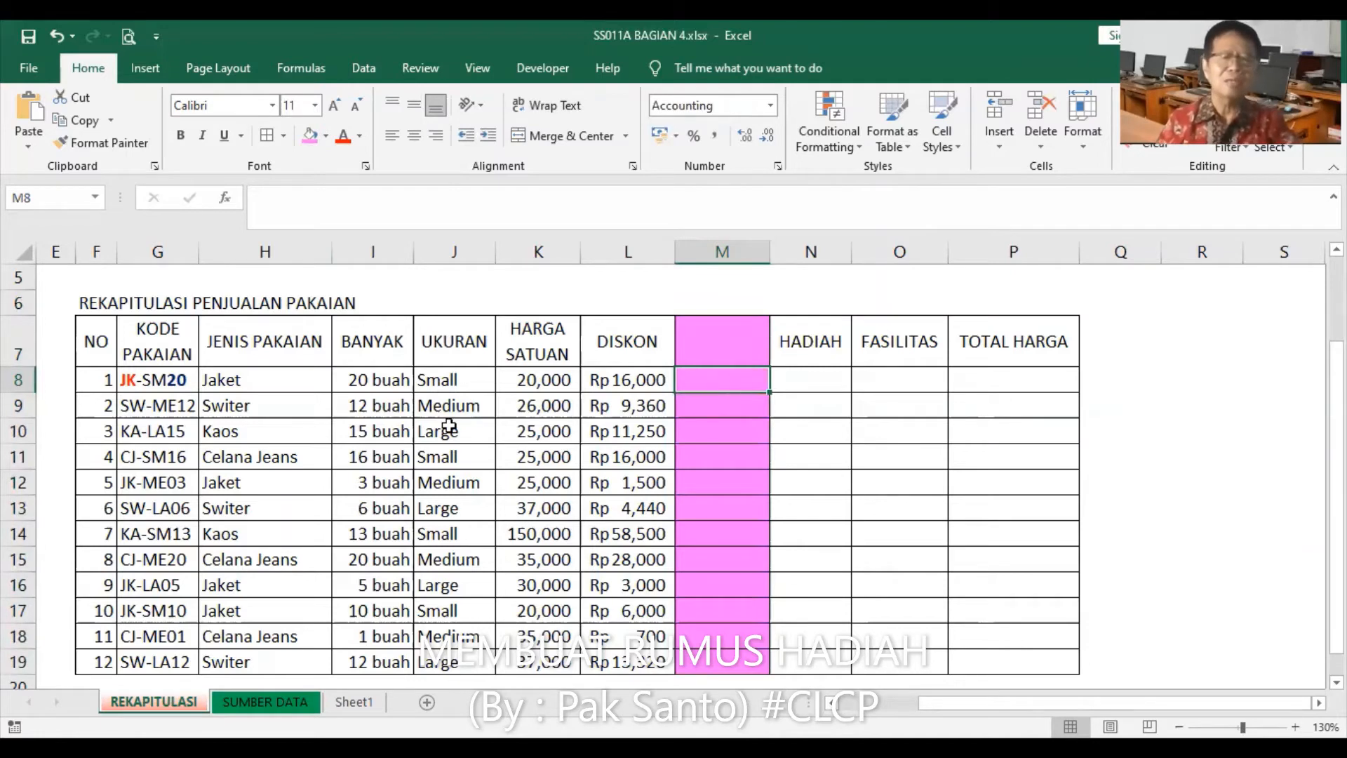
left_click(226, 200)
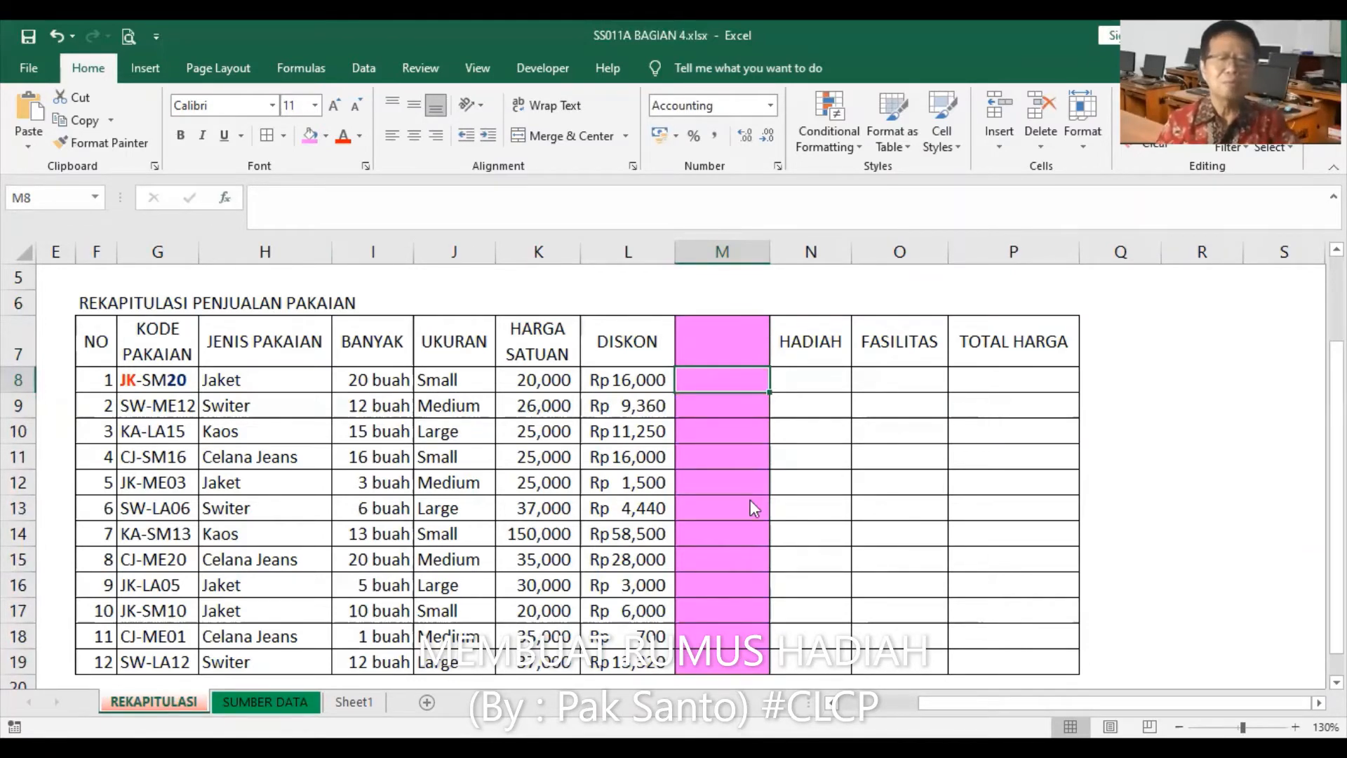
left_click(702, 529)
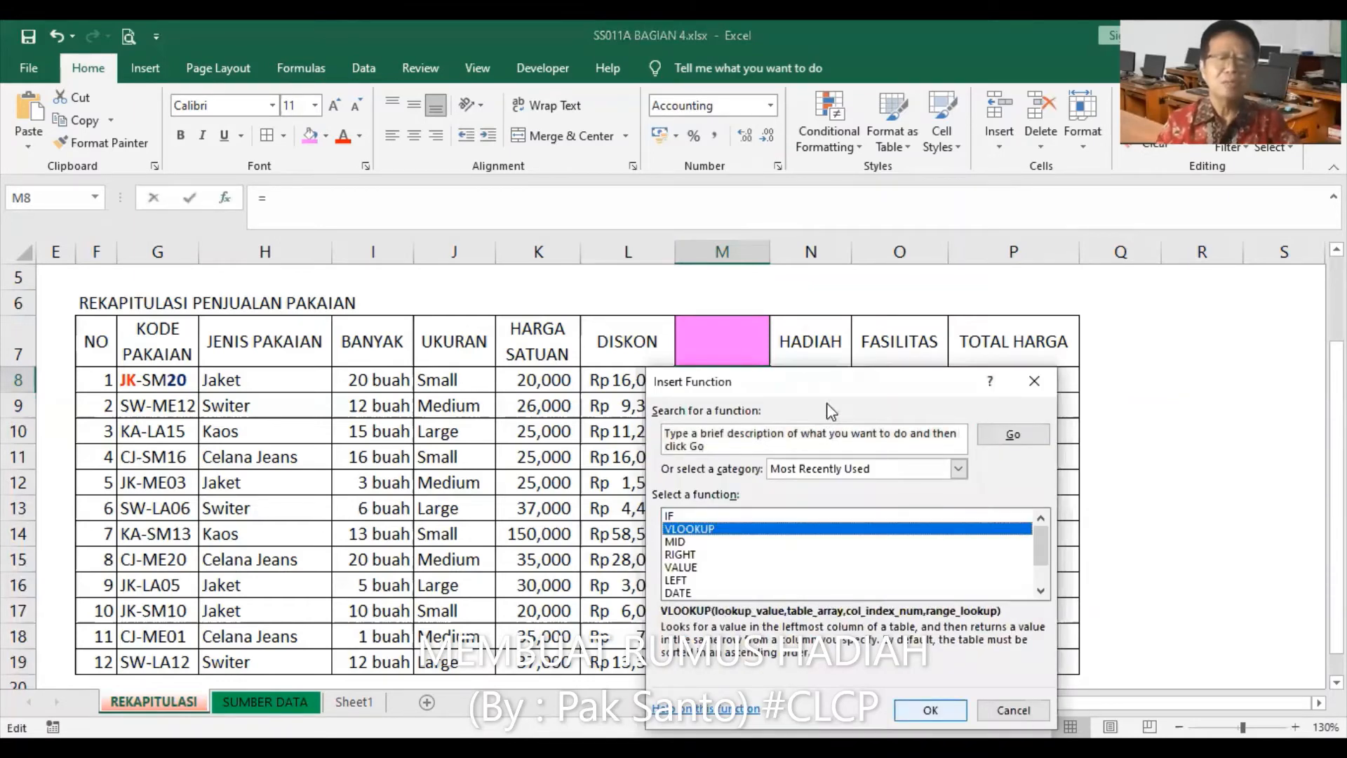
double_click(717, 528)
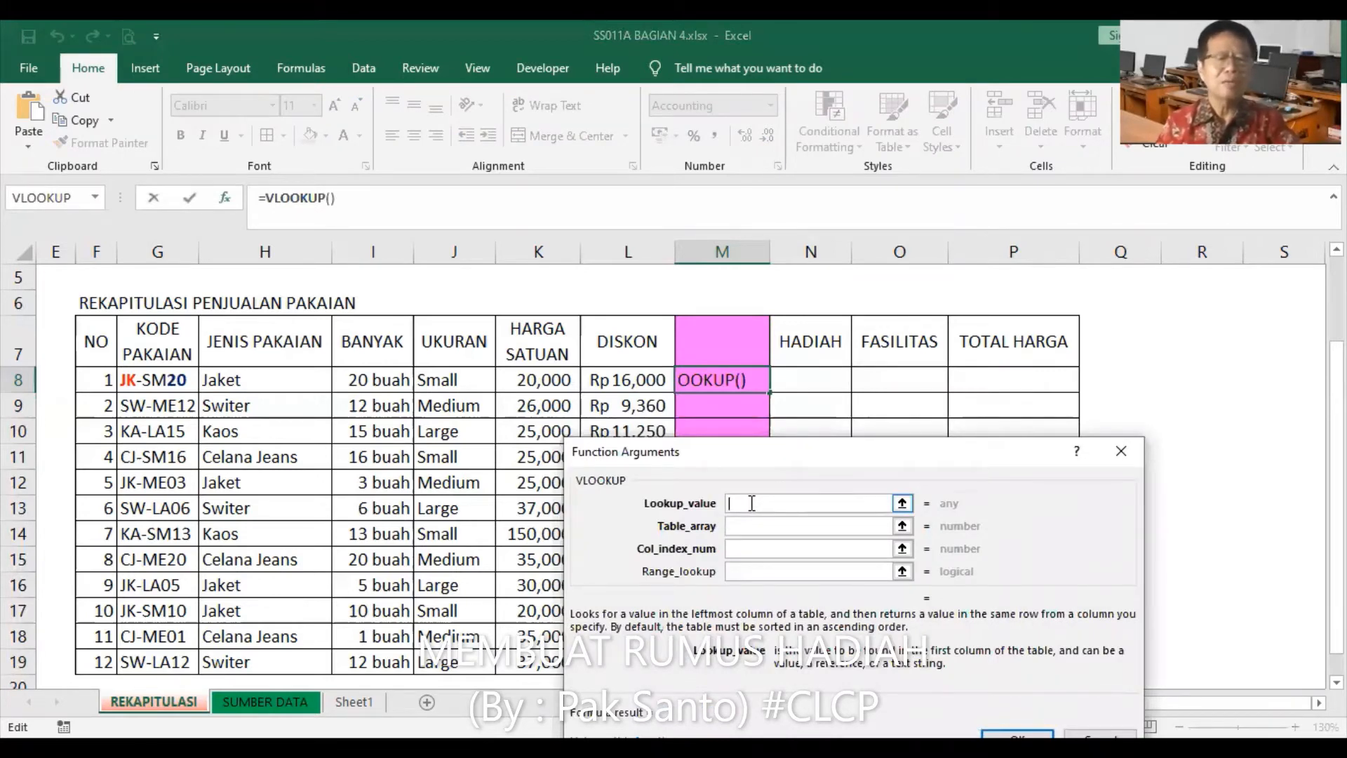
left_click(468, 382)
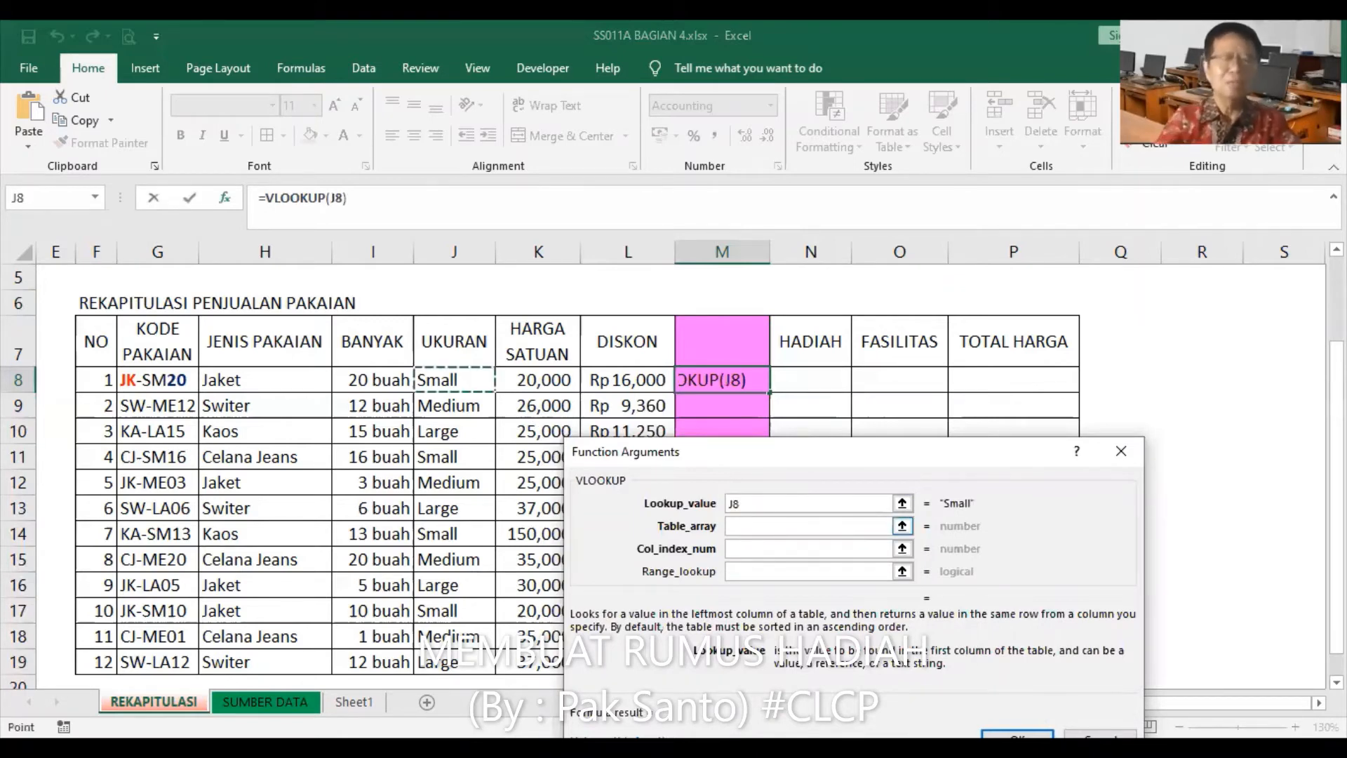
Complete the VLOOKUP in M8 with hadiah as table array, 2 as column index and 0 as range lookup.
key("Tab")
type("h")
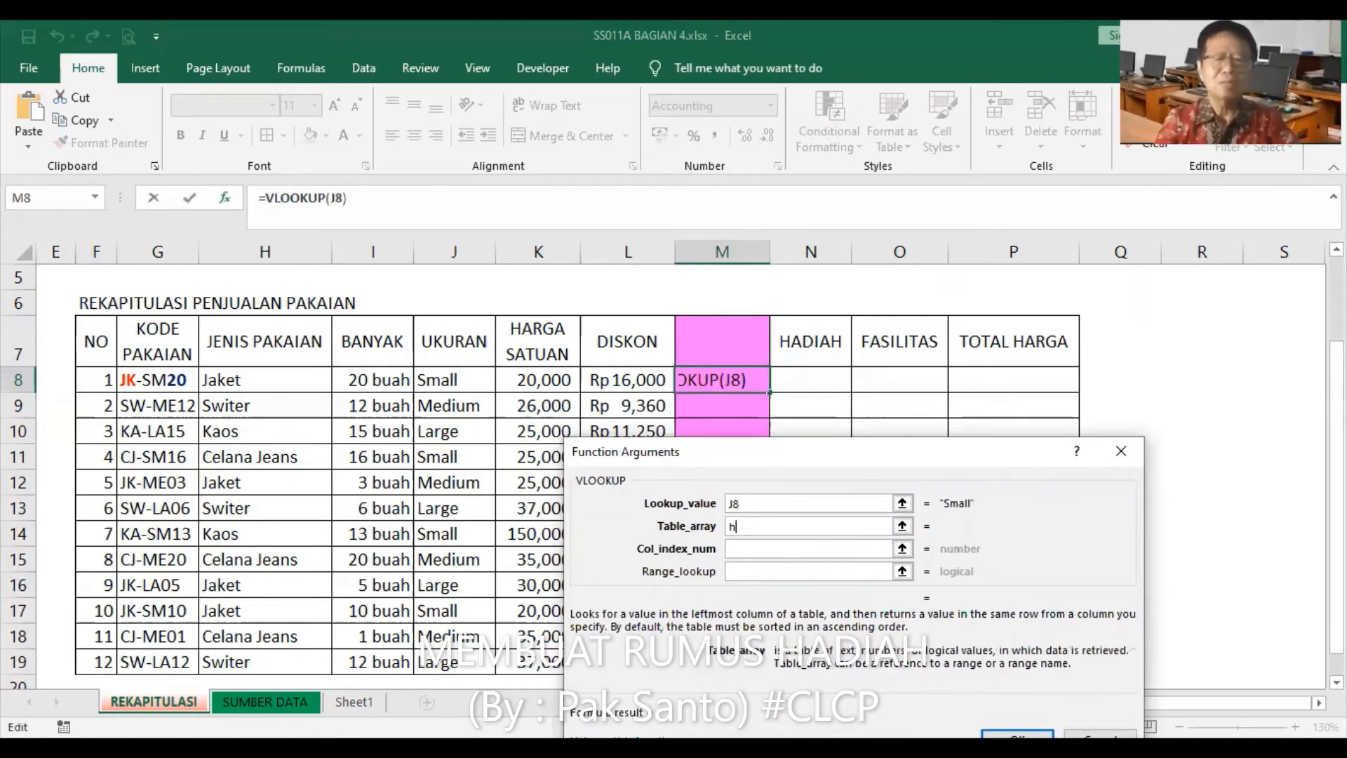
type("adiah")
key("Tab")
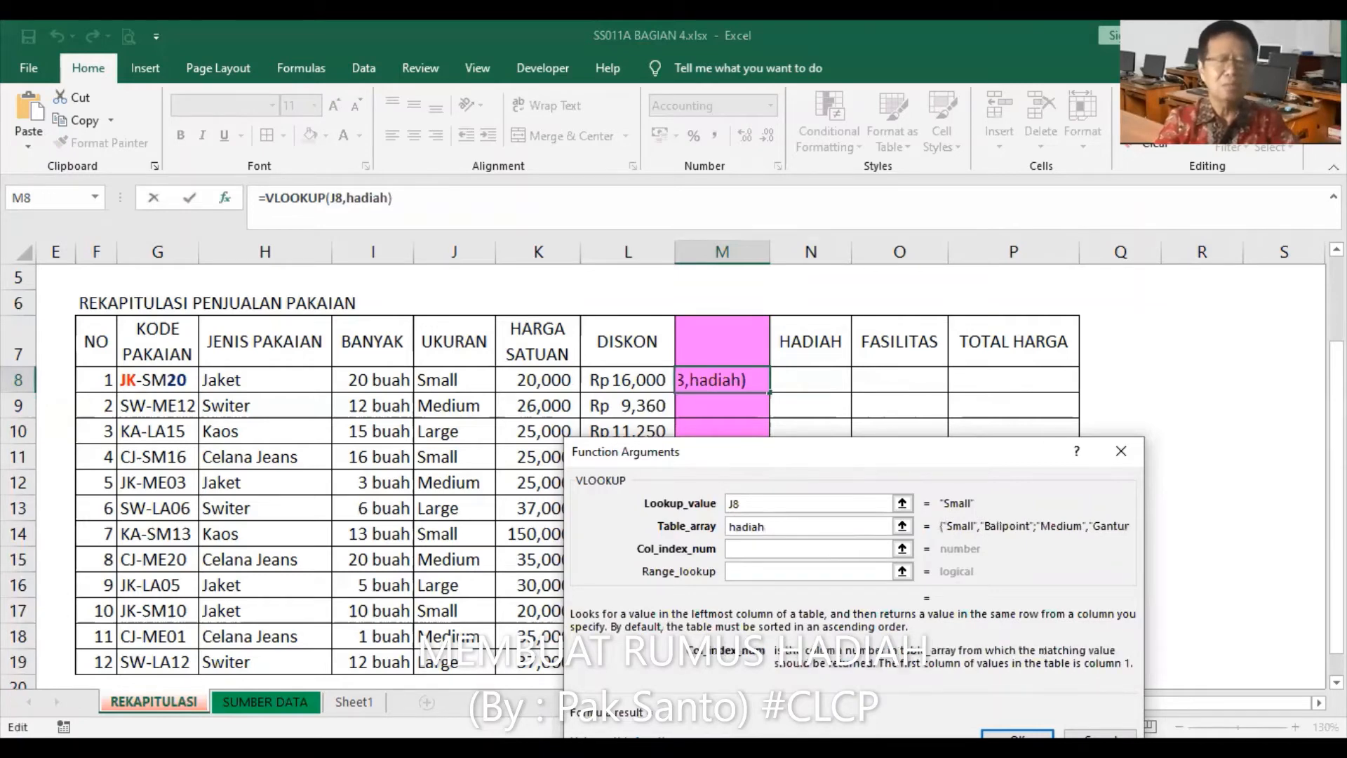
type("2")
key("Tab")
type("0")
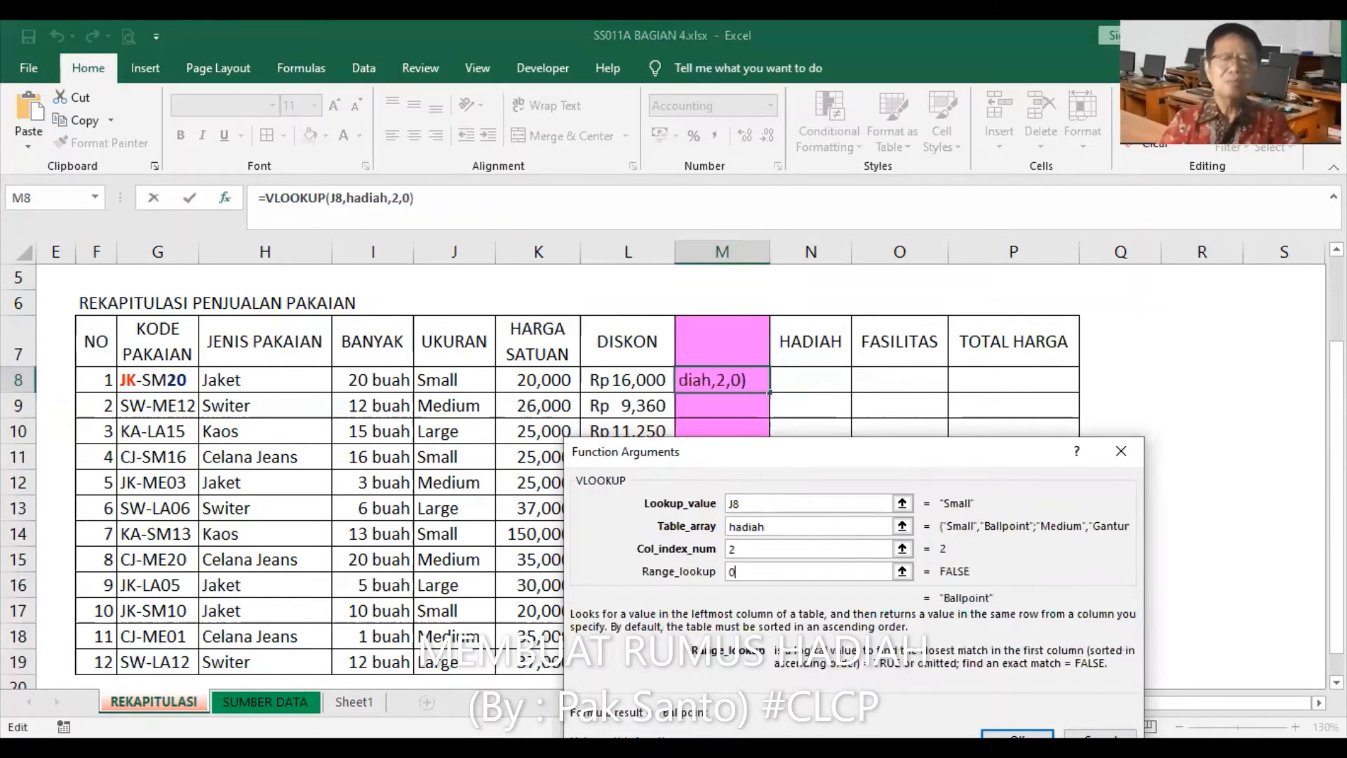
key("Return")
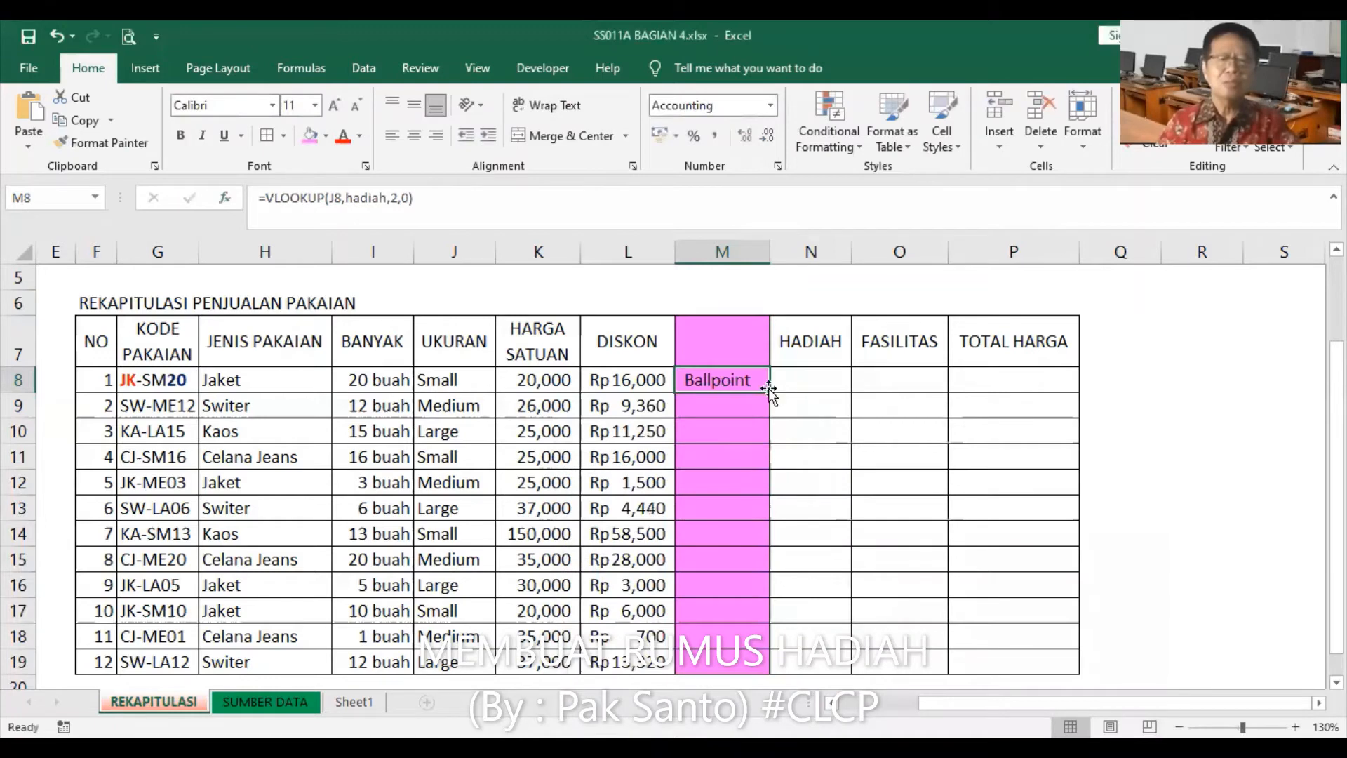
Copy the M8 formula down to M19 and widen column M to fit its text.
double_click(770, 392)
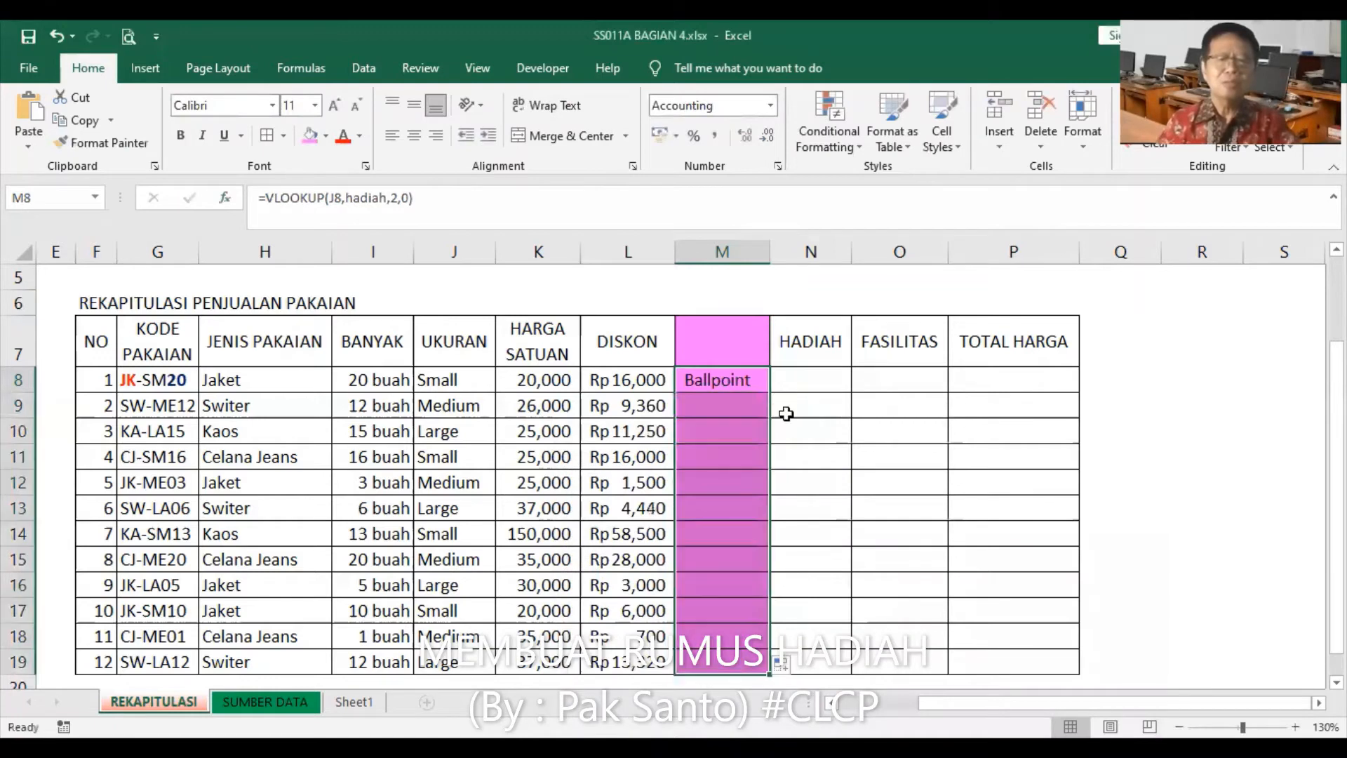
double_click(769, 248)
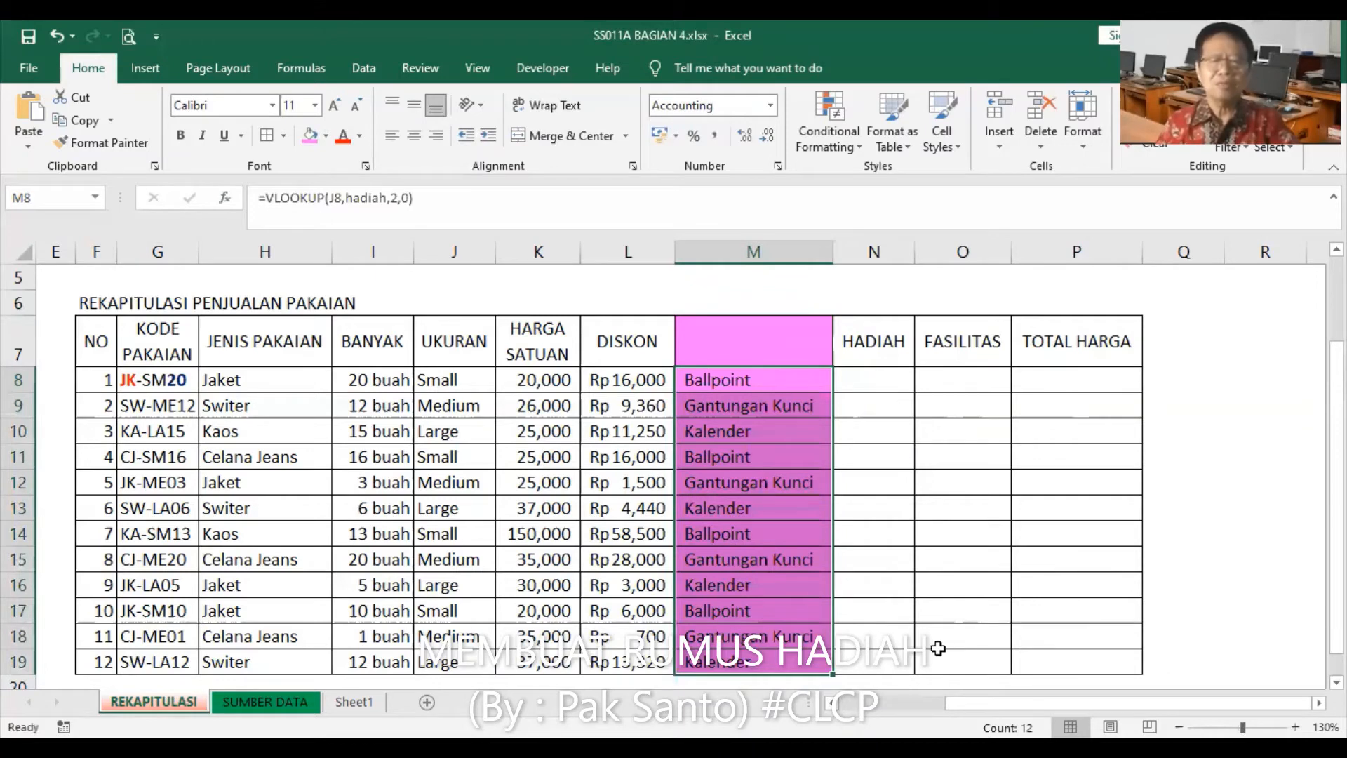
key("Right")
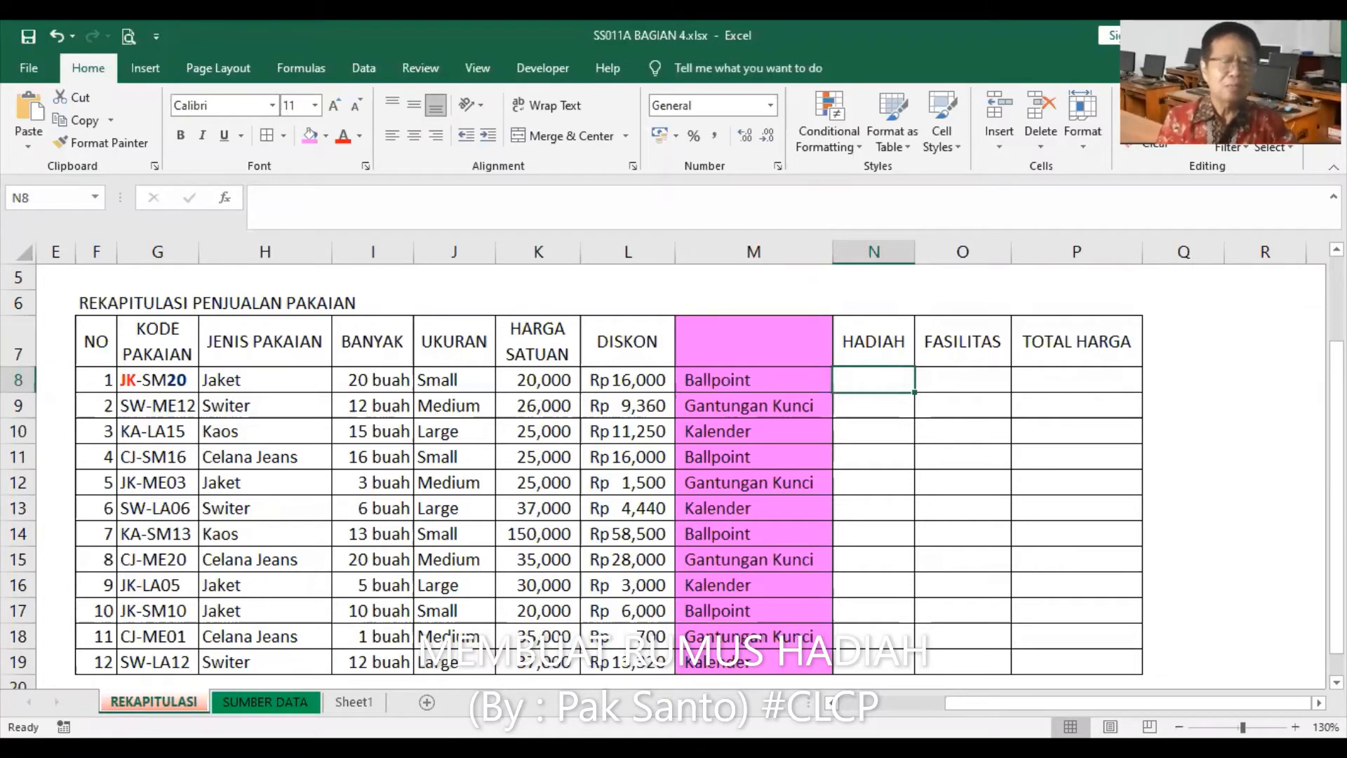
Paste a picture of Sheet1's gift table into REKAPITULASI and place it over columns G to K at about rows 11 to 17.
left_click(354, 702)
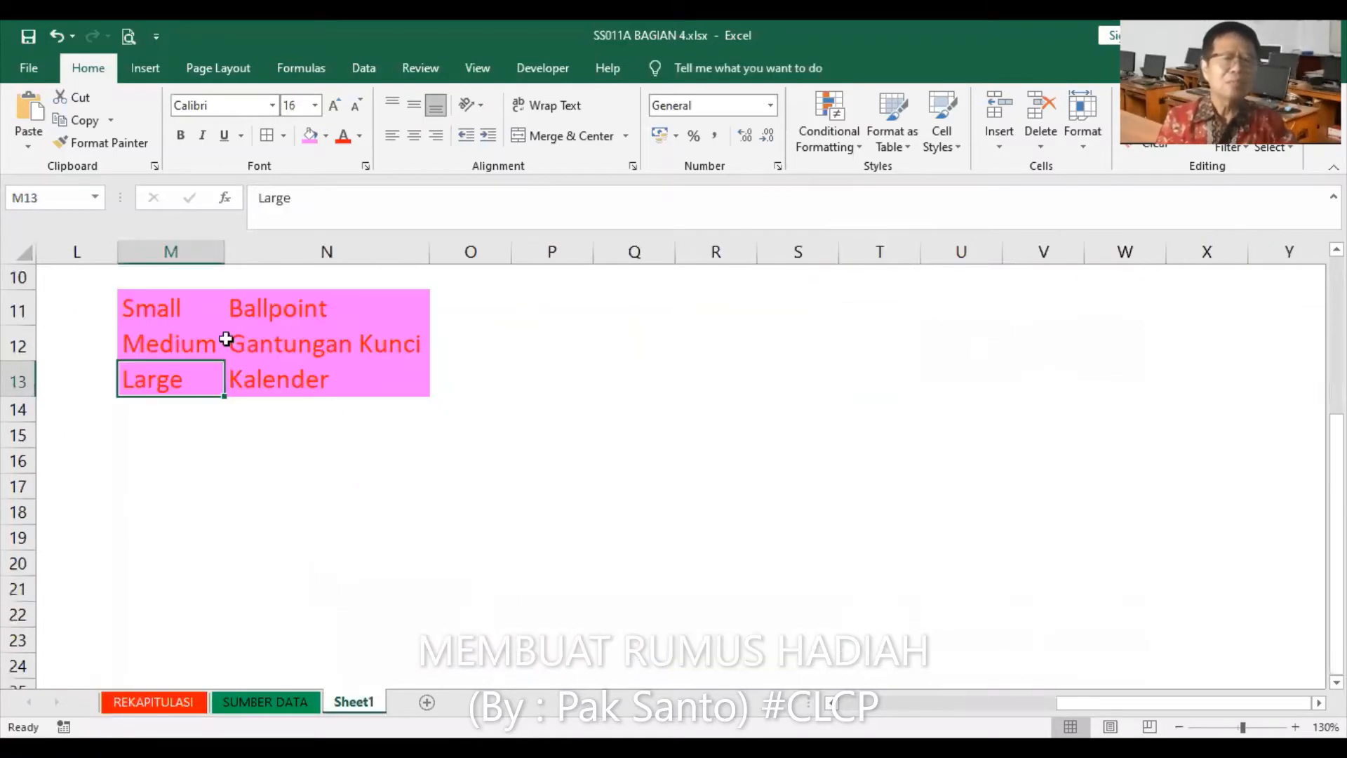
left_click(316, 486)
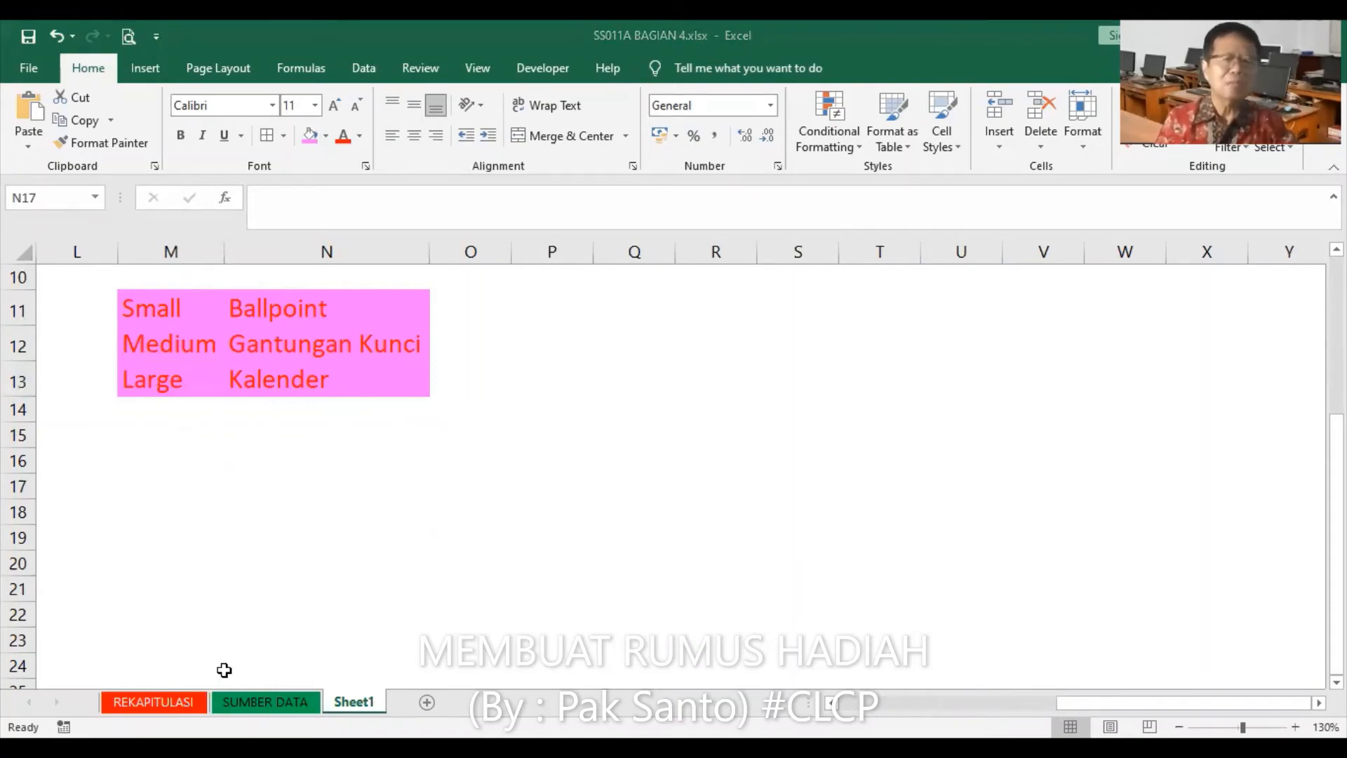
left_click(153, 701)
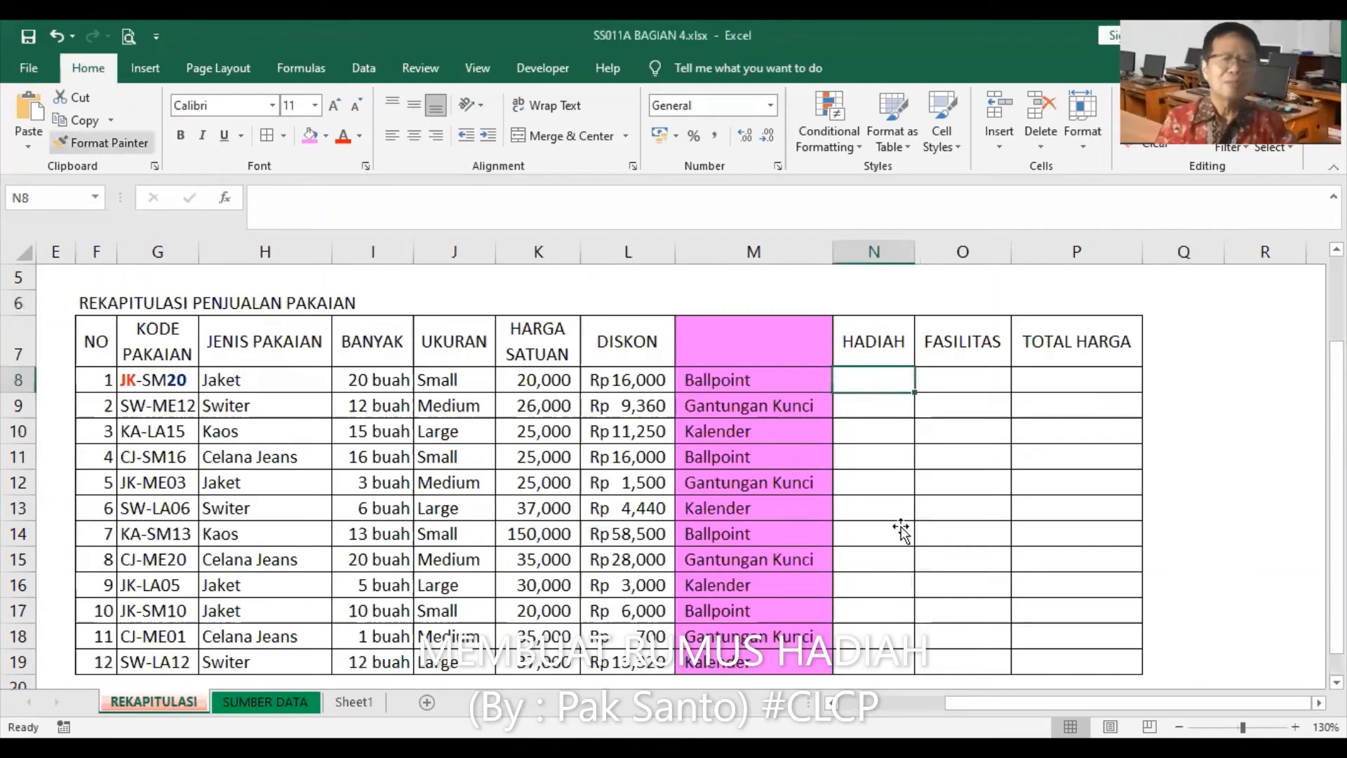
key("ctrl+v")
left_click_drag(838, 495, 728, 515)
left_click_drag(390, 479, 331, 552)
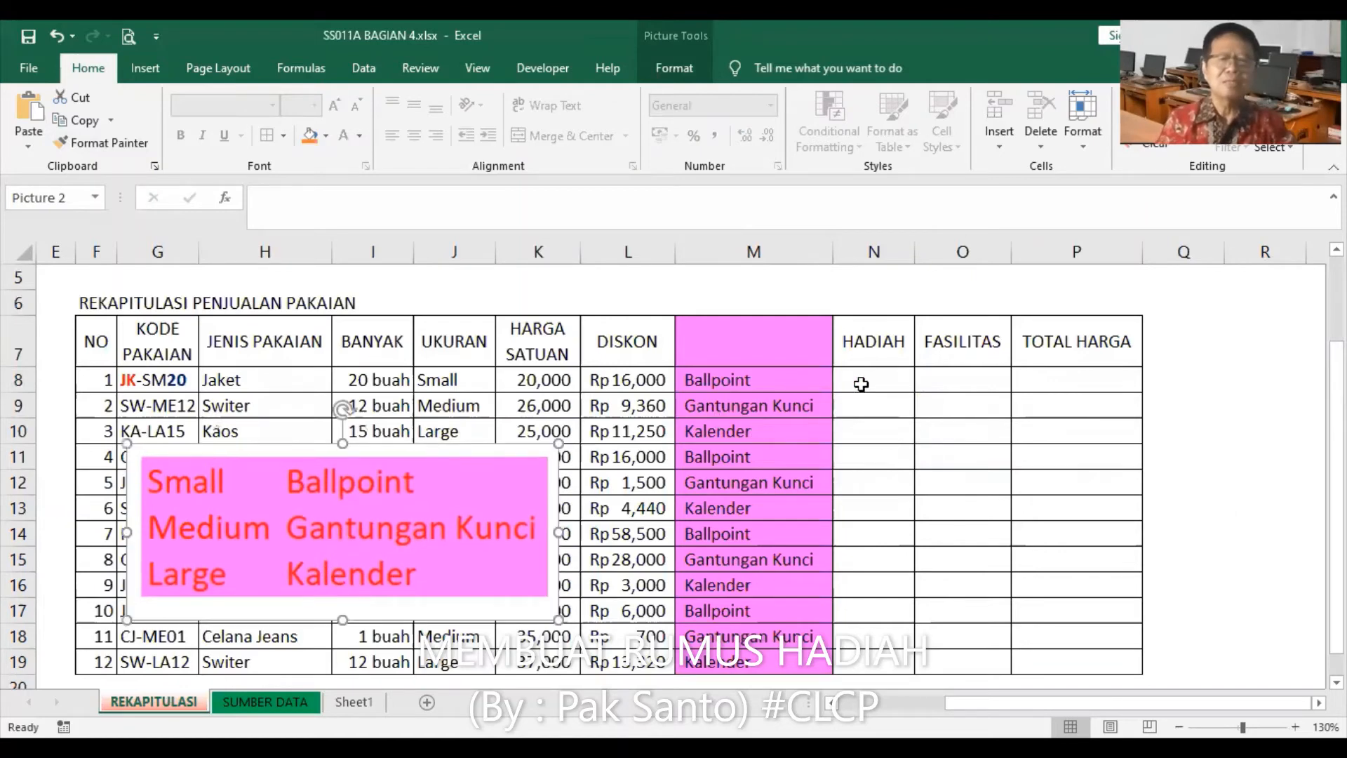
Start an IF function in N8 with the logical test J8="Small".
left_click(861, 384)
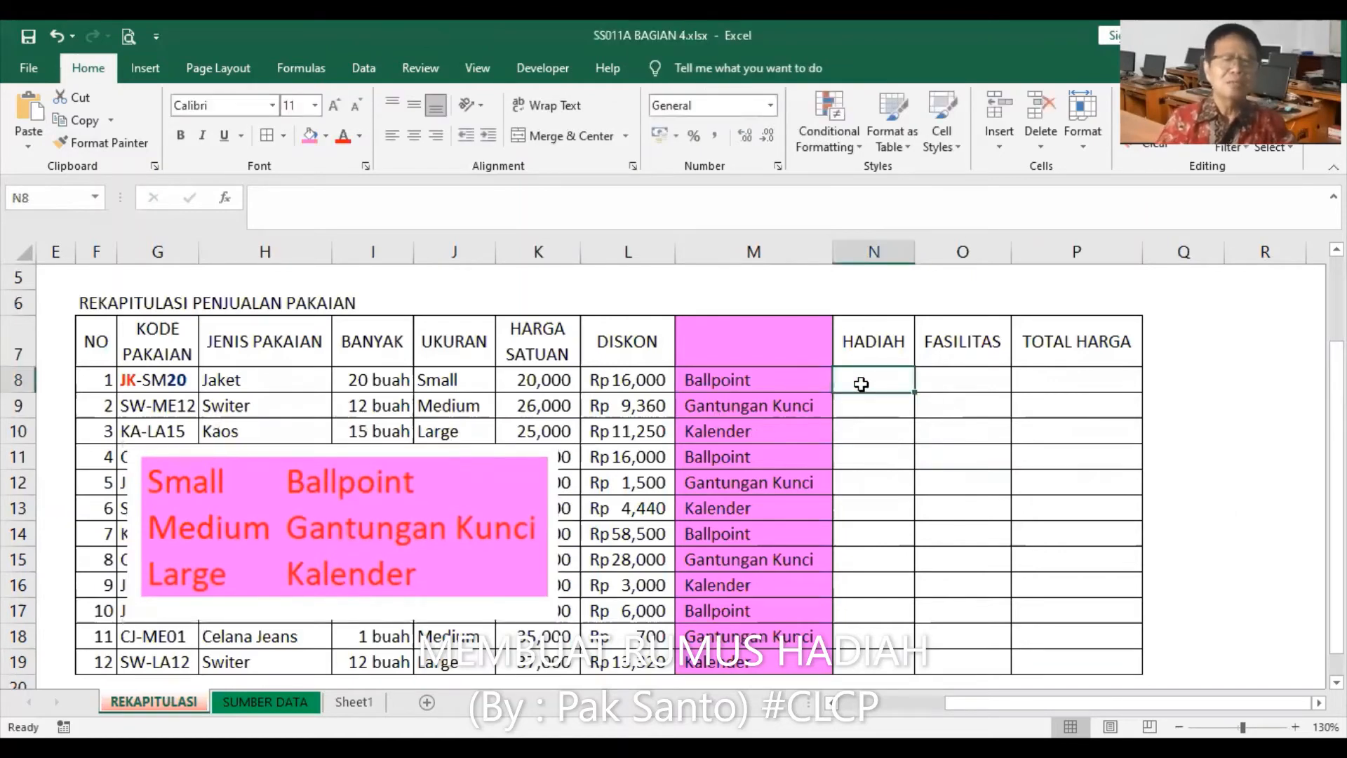
left_click(225, 197)
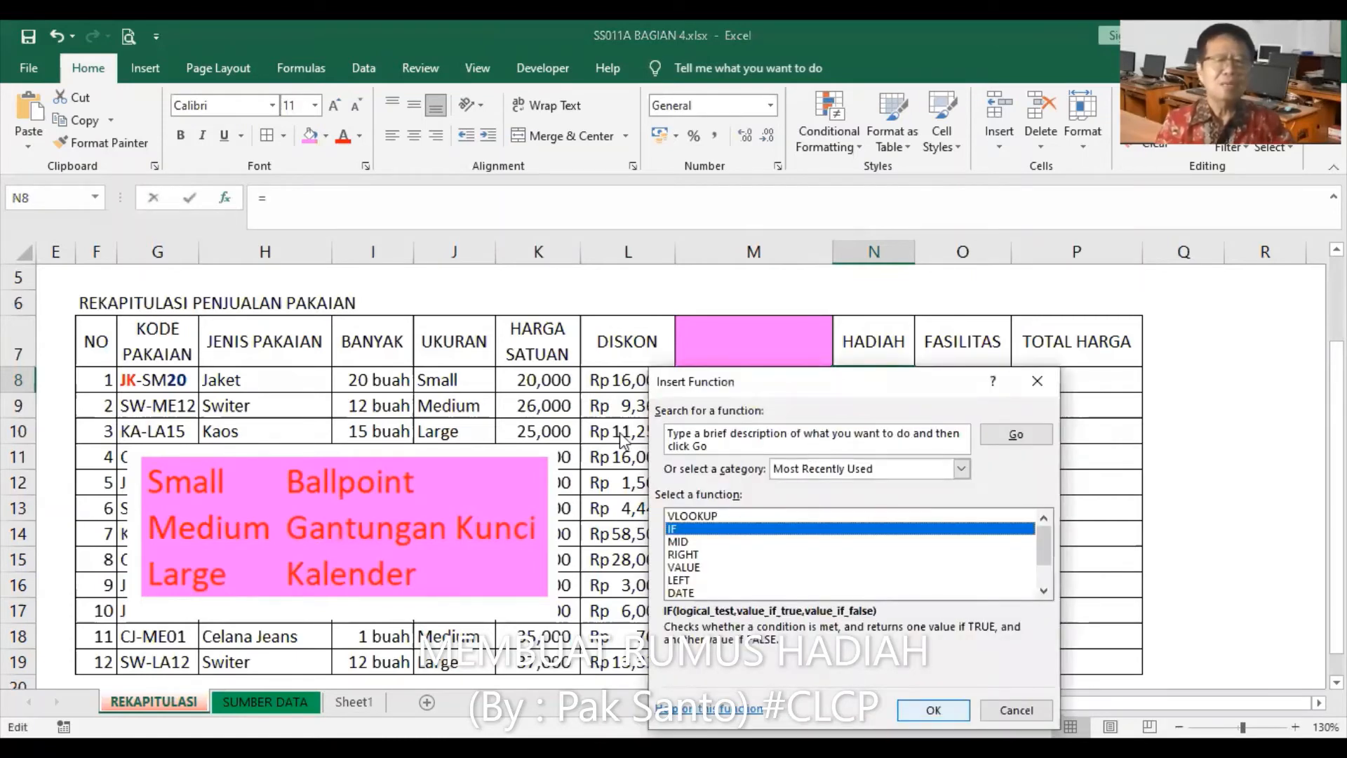
key("Return")
left_click(452, 383)
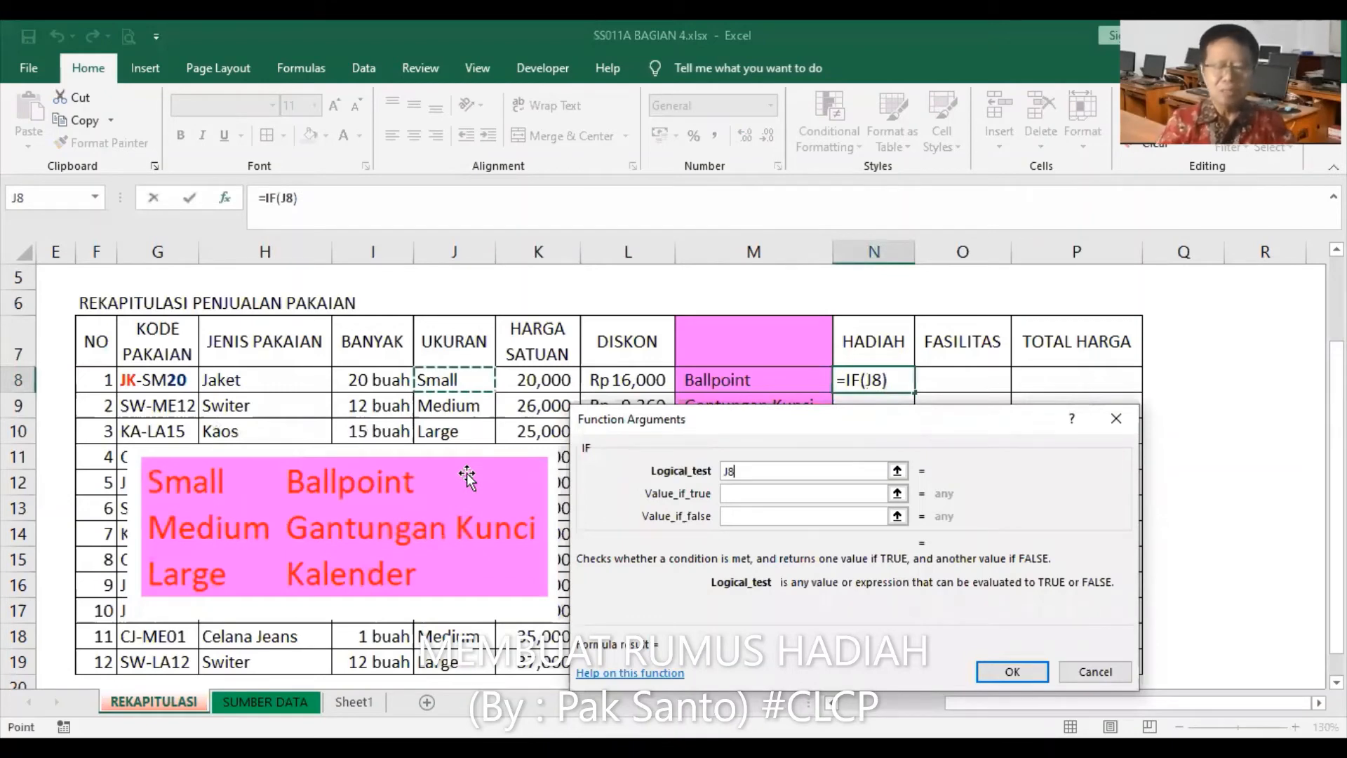
type("=\"")
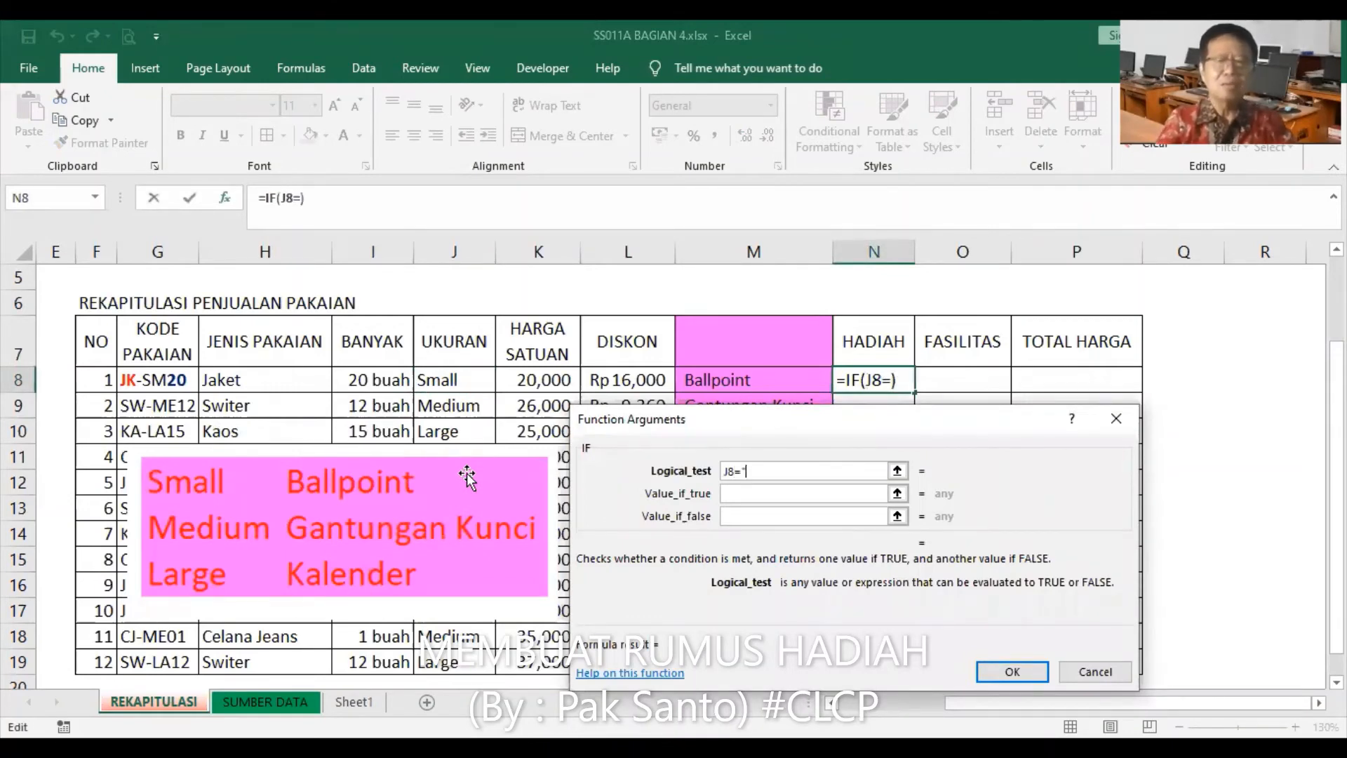
type("Sm")
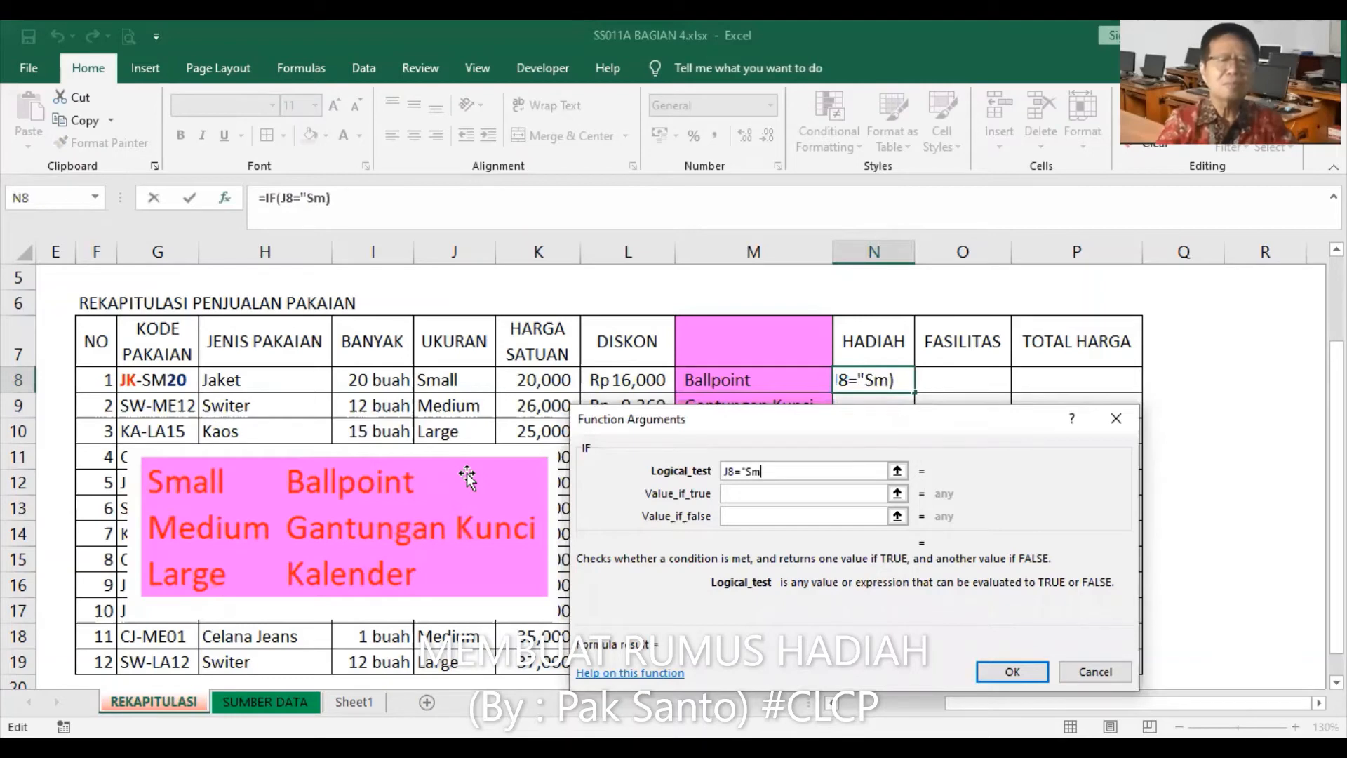
type("all\"")
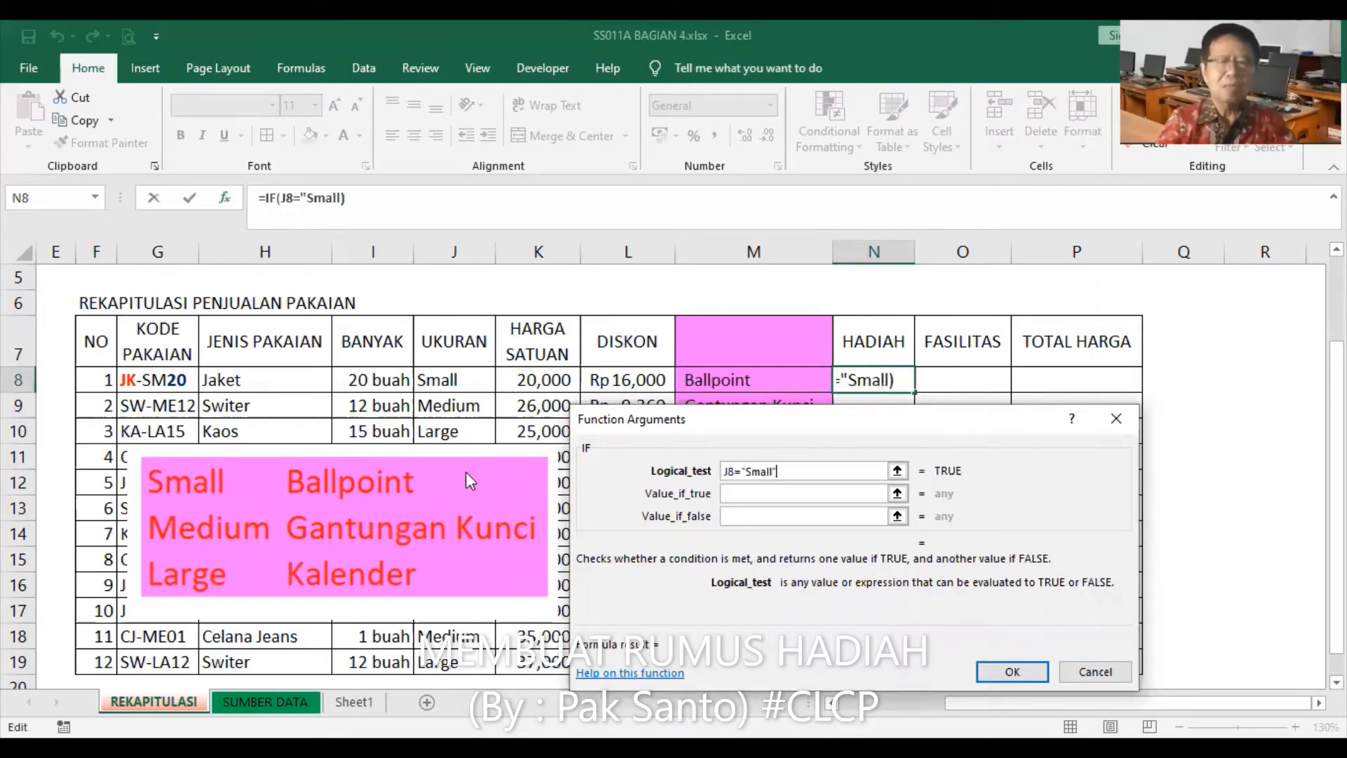
Set the value if true of N8's IF function to "Ballpoint".
key("Tab")
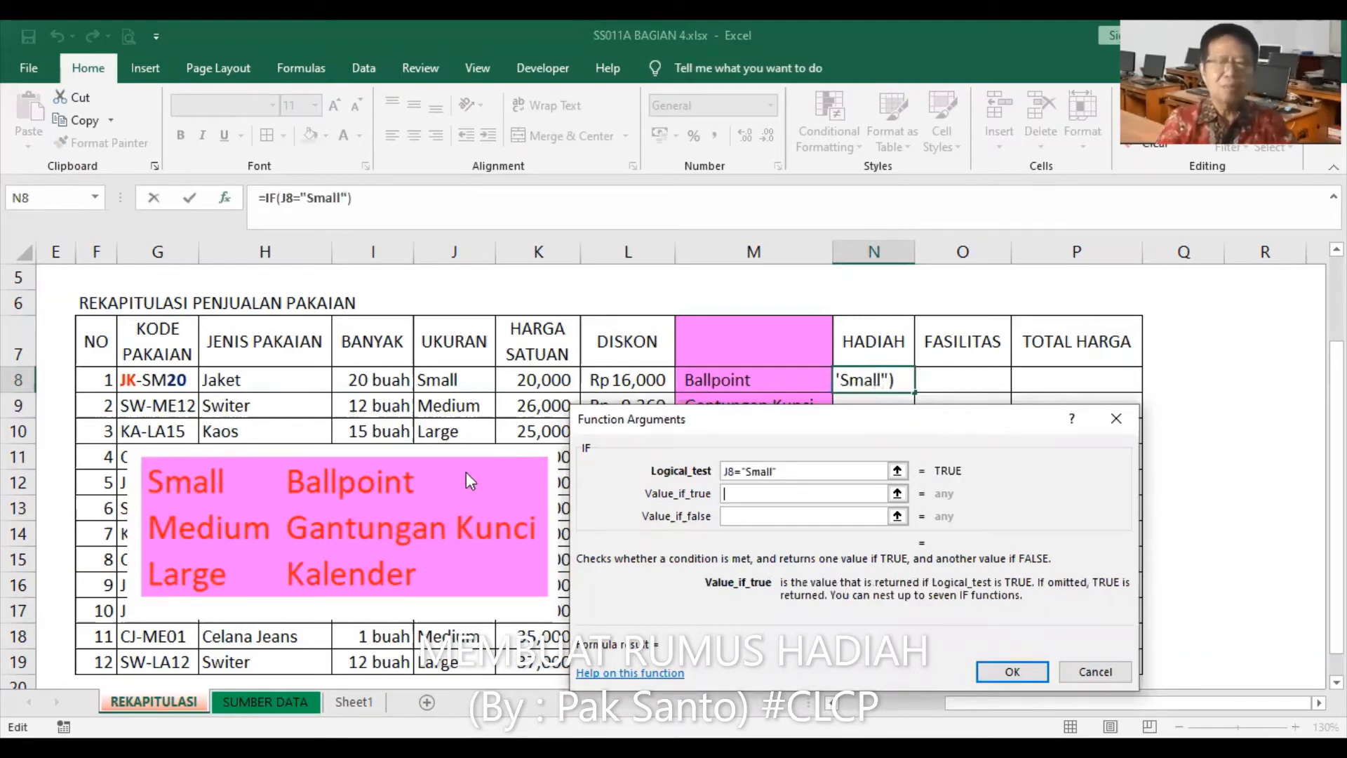
type("\"B")
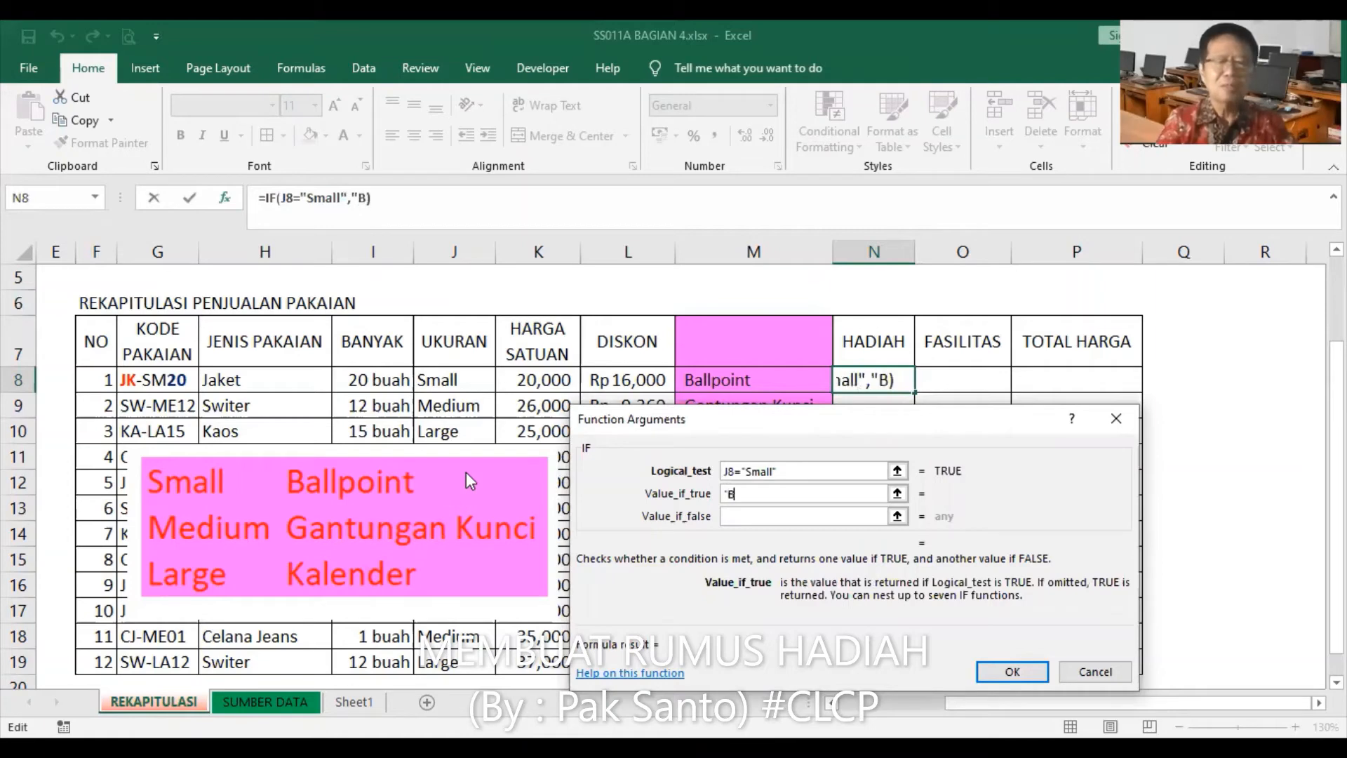
type("allpo")
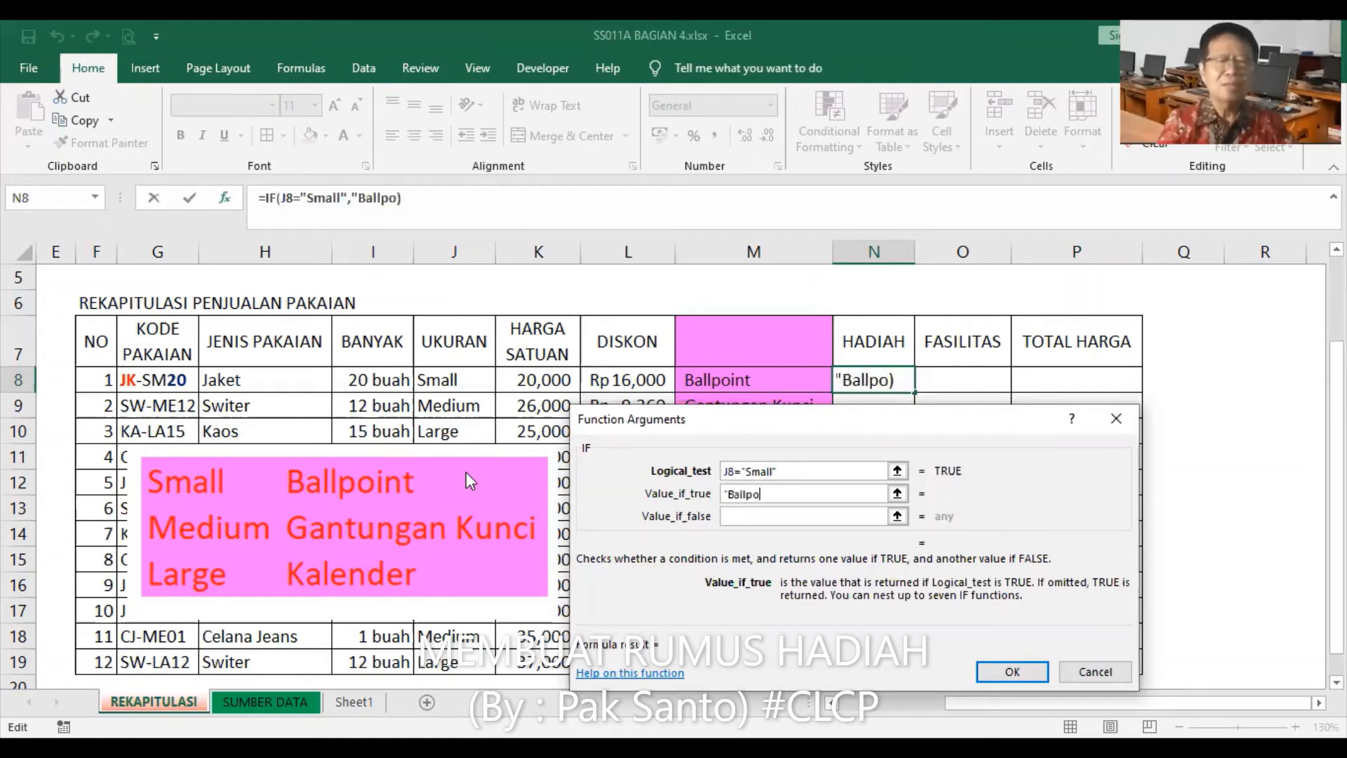
type("int")
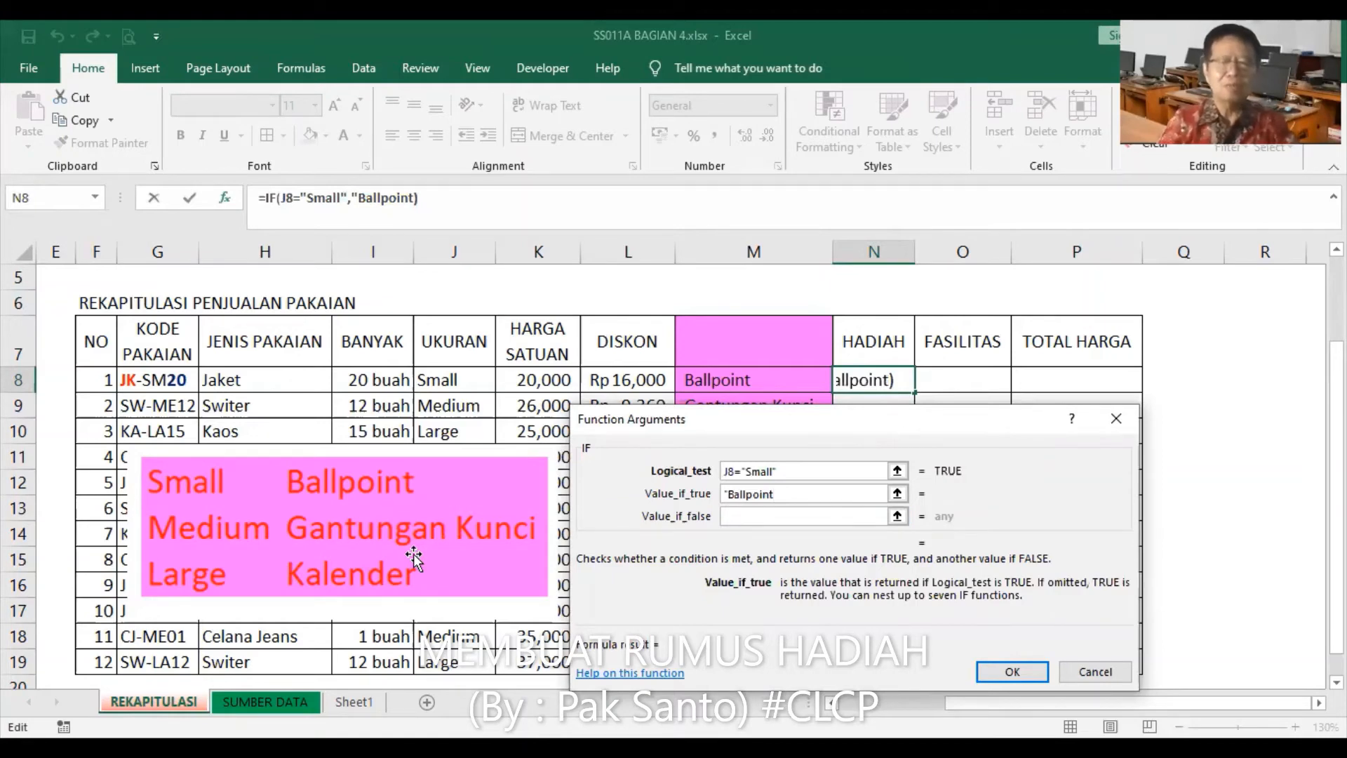
type("\"")
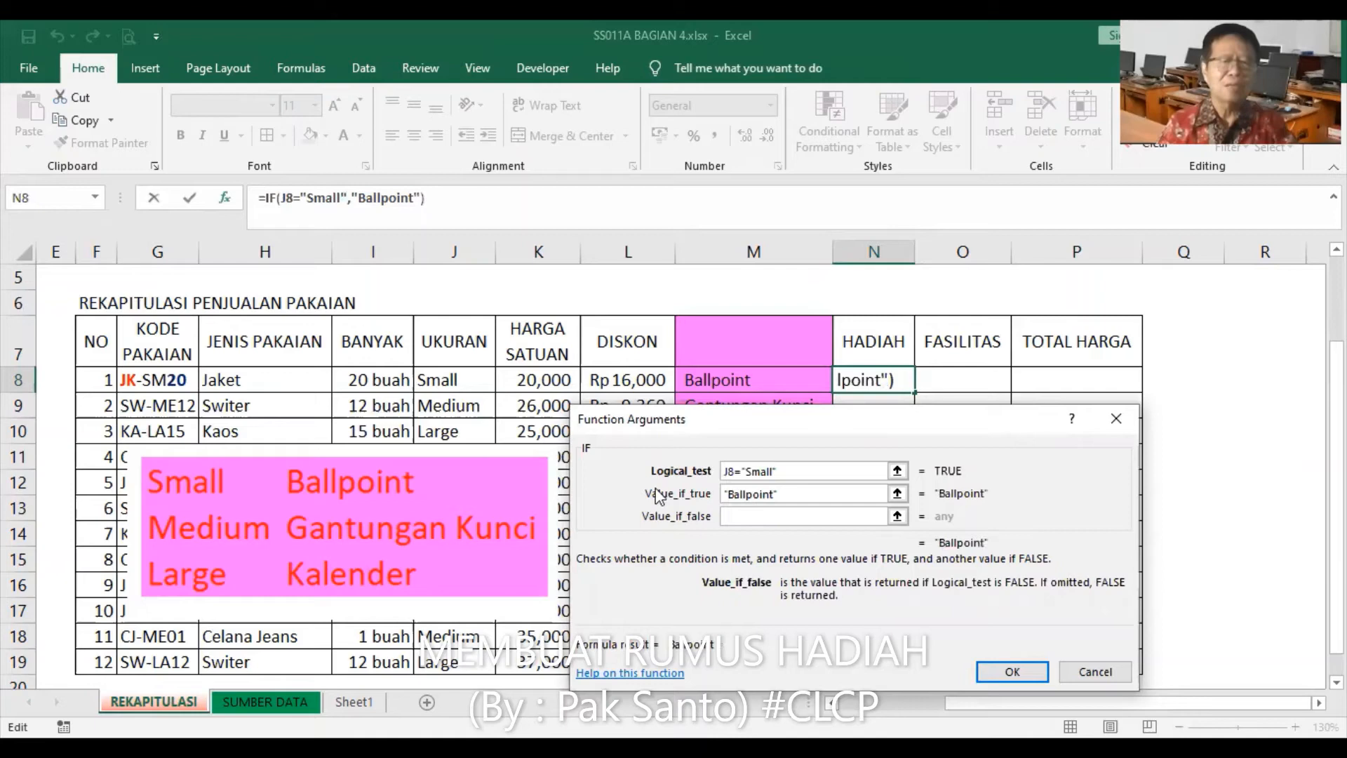
Nest a second IF as the value if false in N8, with the logical test J8="Medium".
left_click(789, 516)
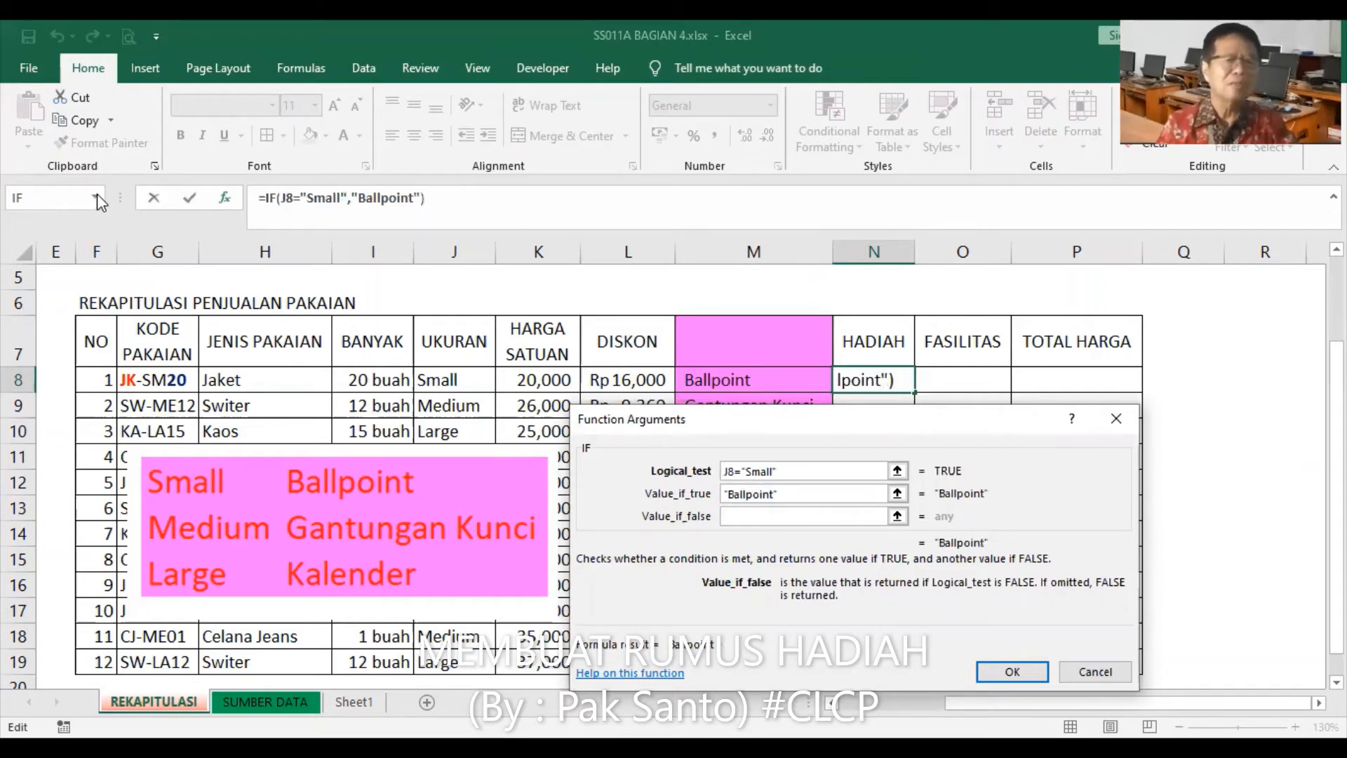
left_click(424, 379)
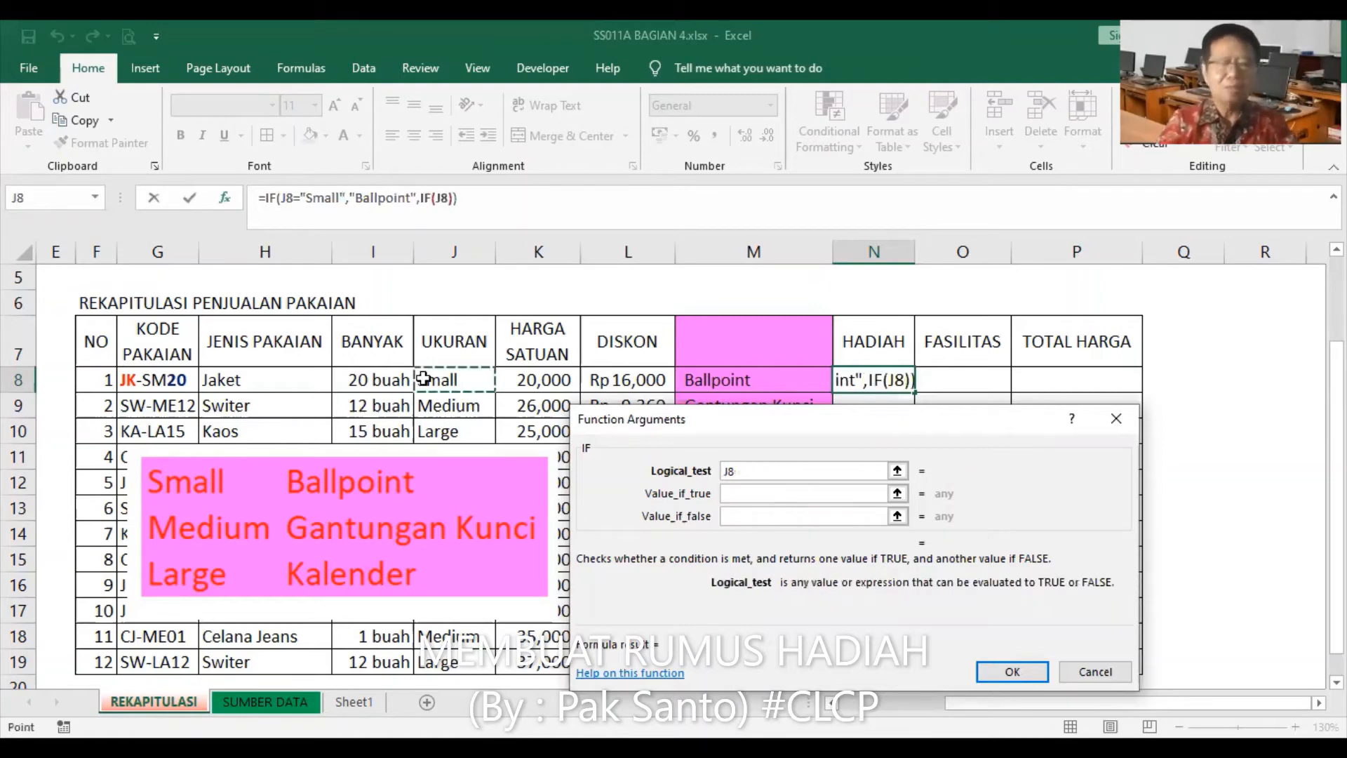
type("=\"M")
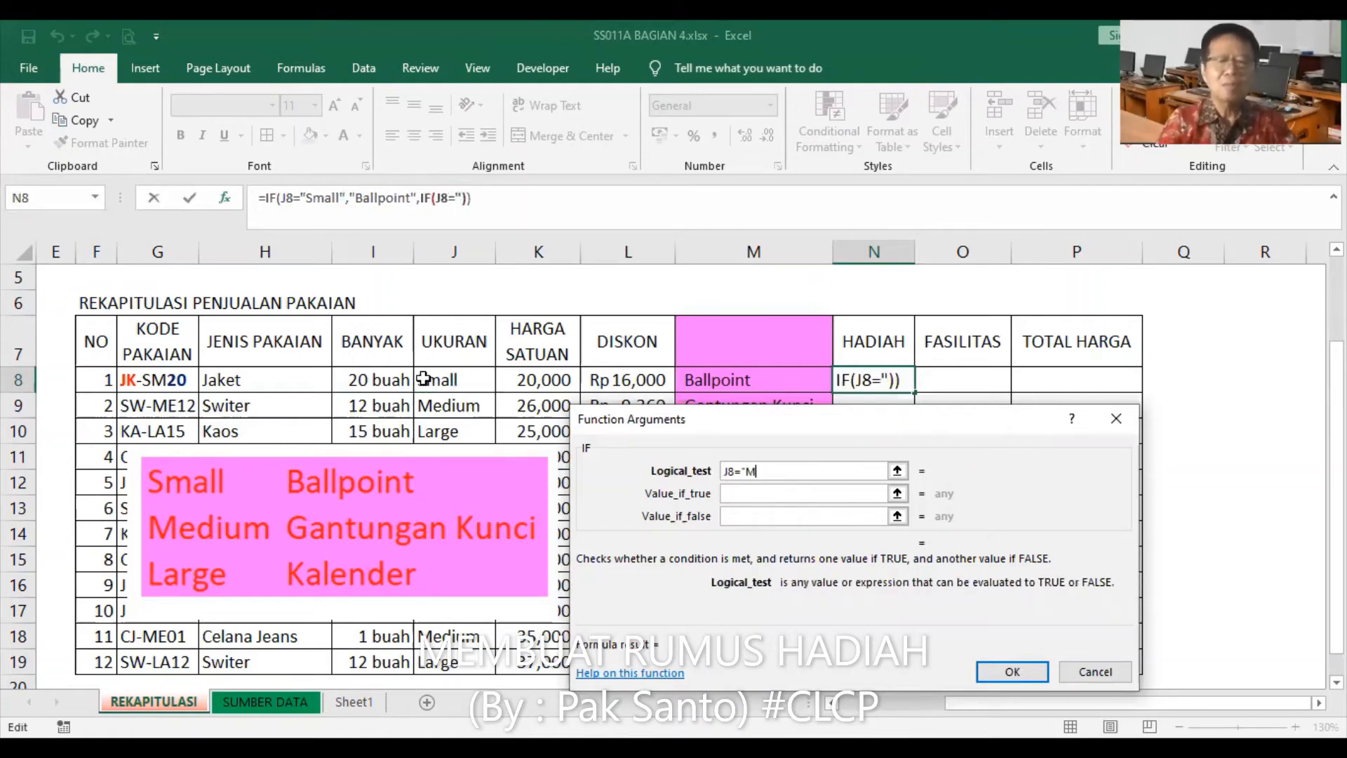
type("edium\"")
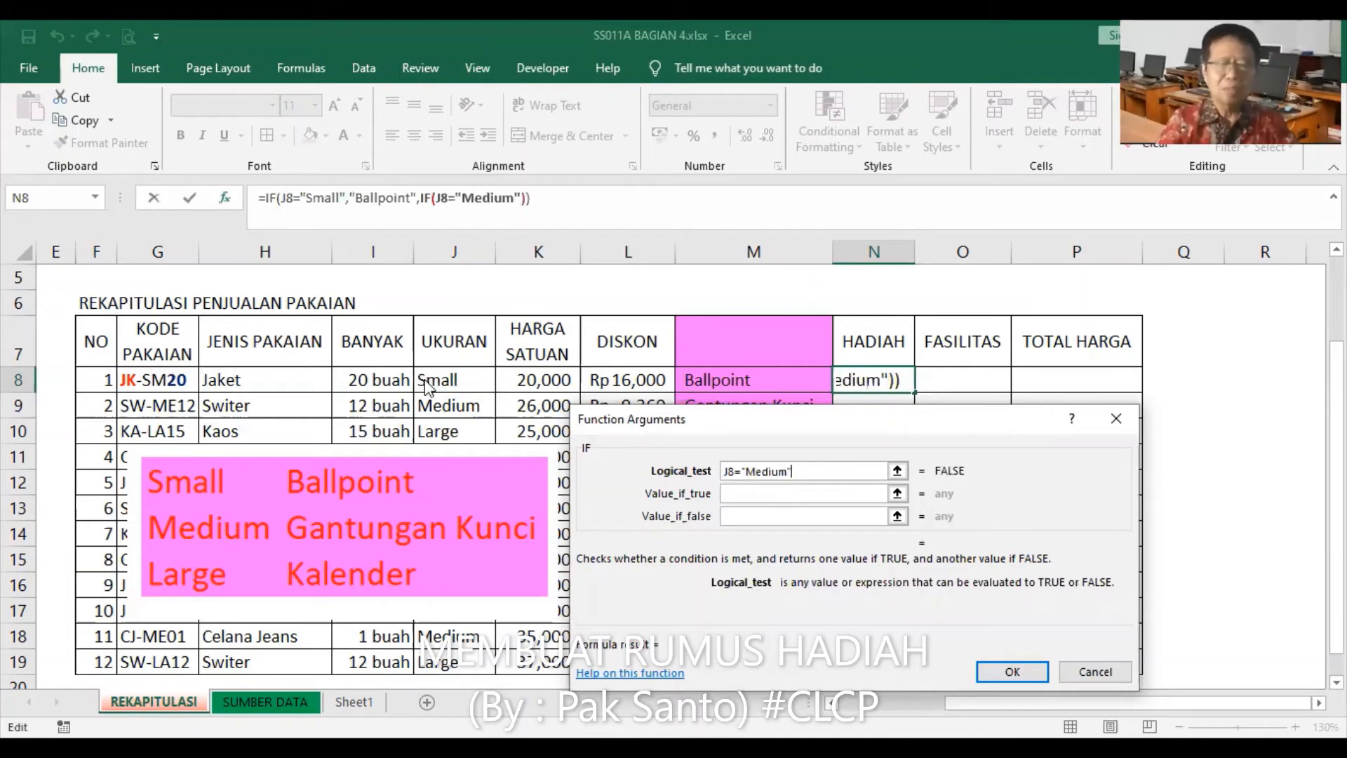
Complete the nested IF in N8 with "Gantungan Kunci" as value if true and "Kalender" as value if false.
key("Tab")
type("\"G")
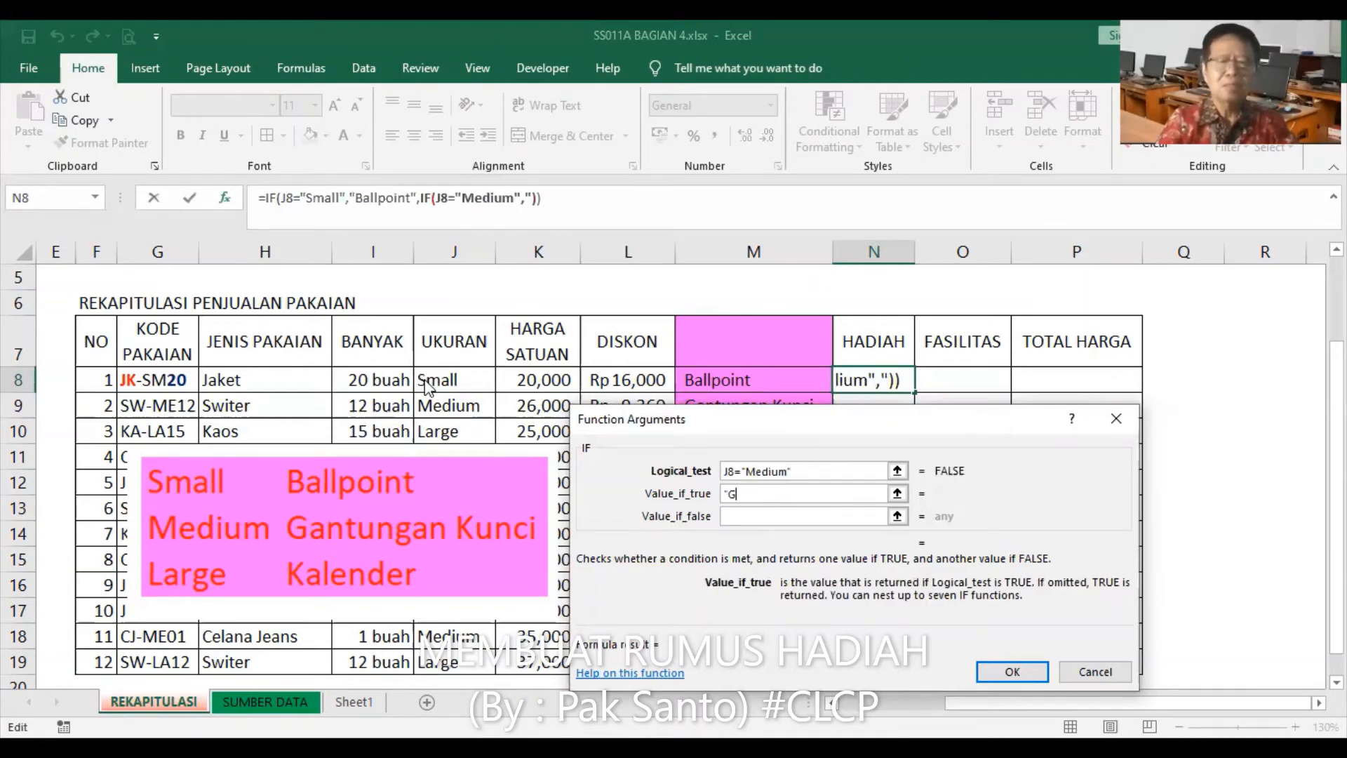
type("antungan")
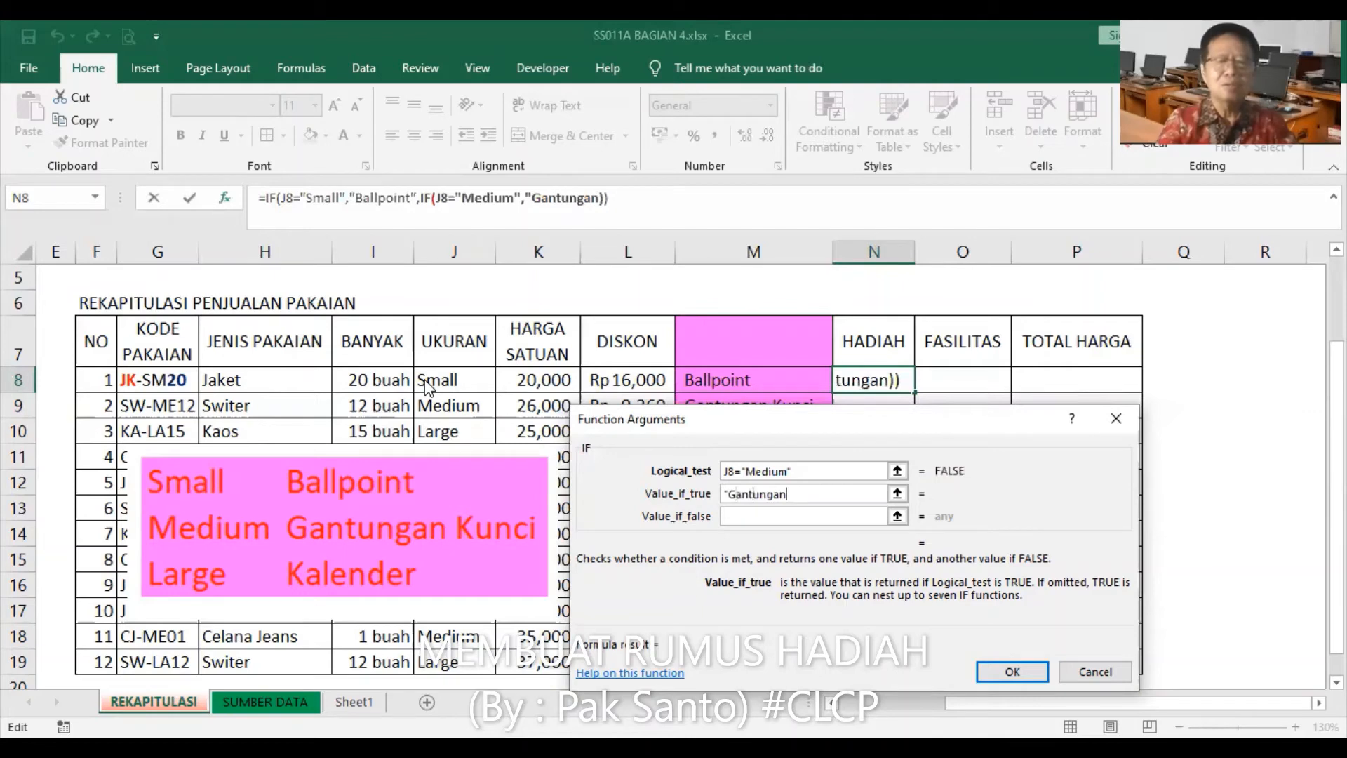
type(" Kunci")
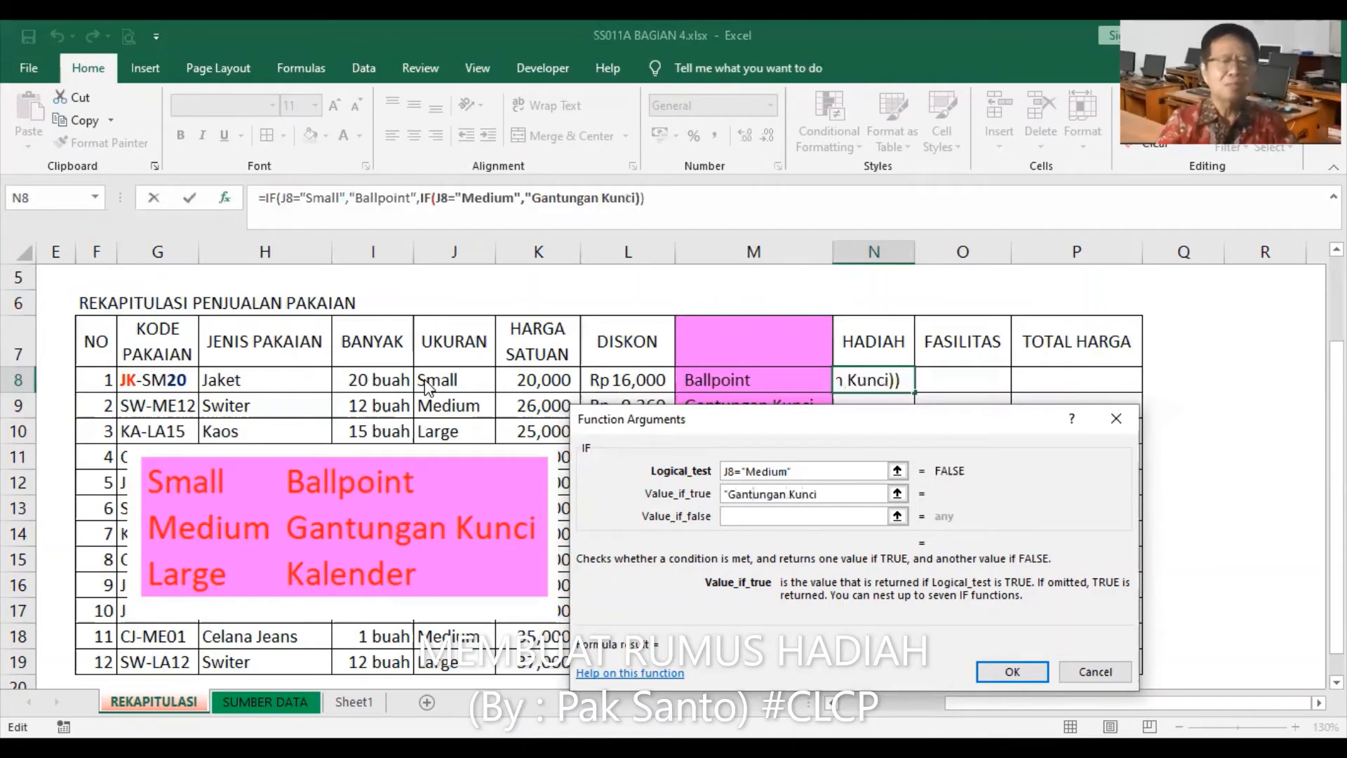
type("\"")
key("Tab")
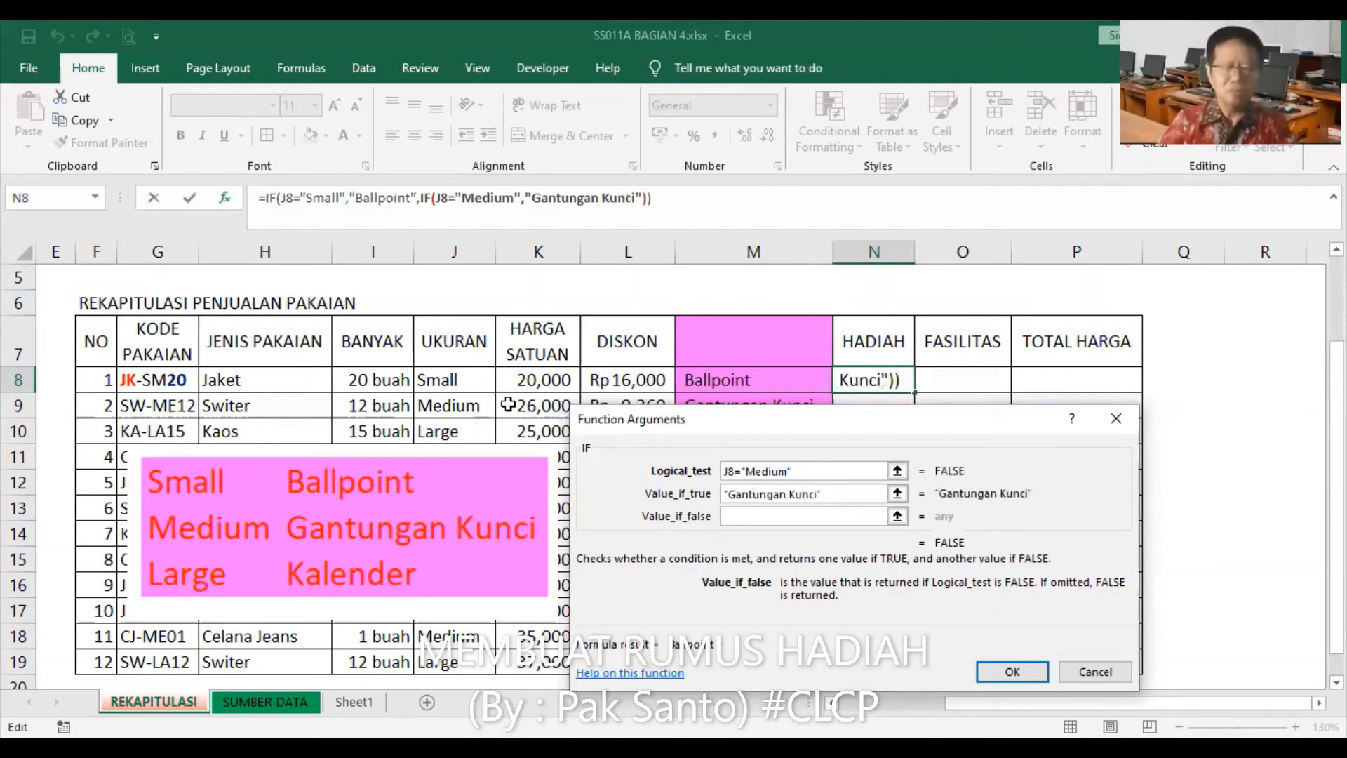
type("\"")
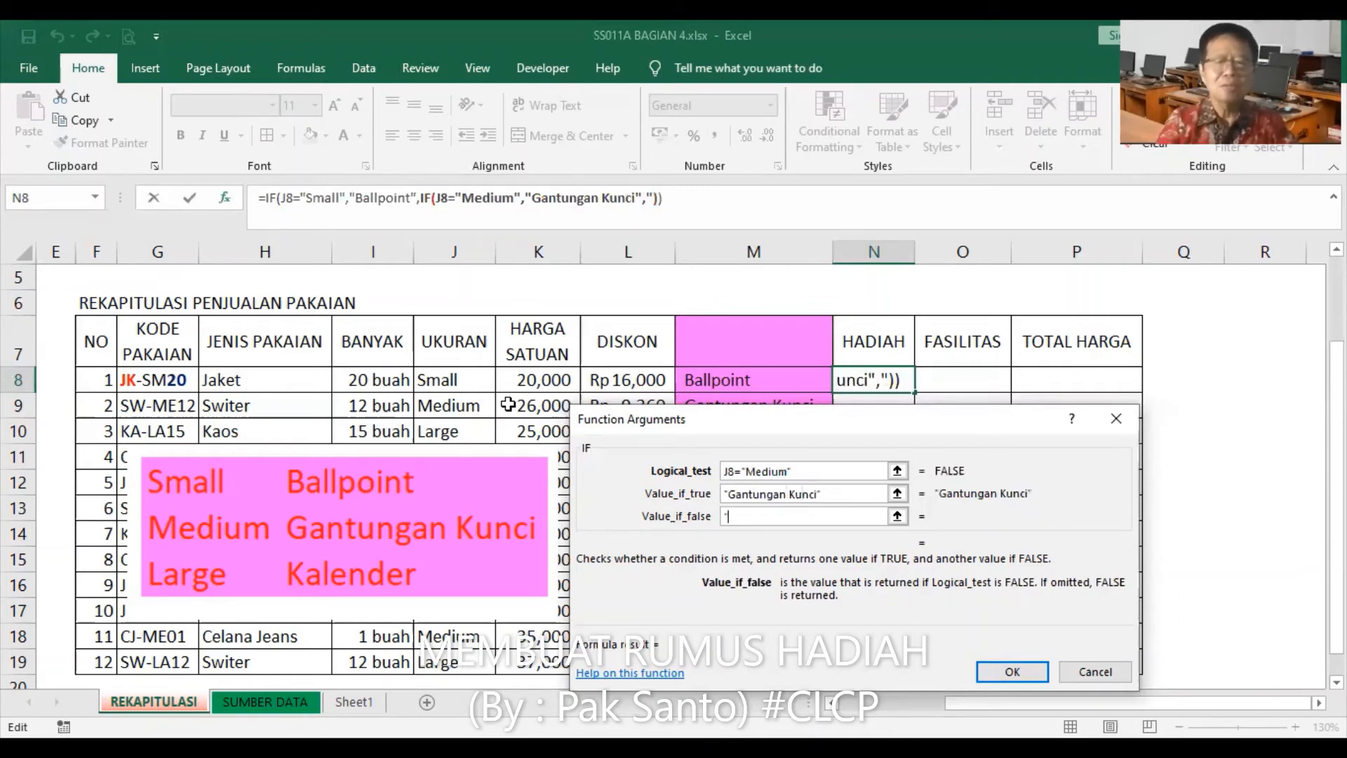
type("Kalender")
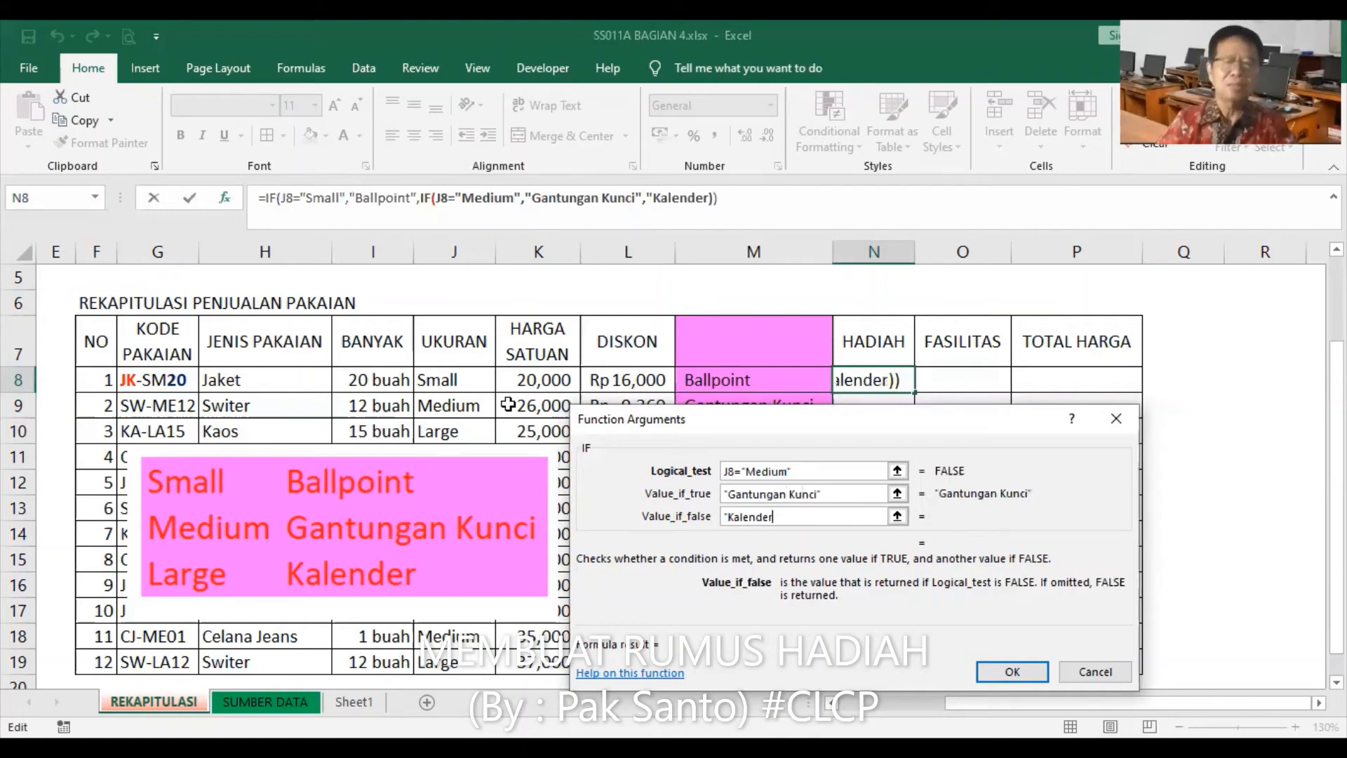
type("\"")
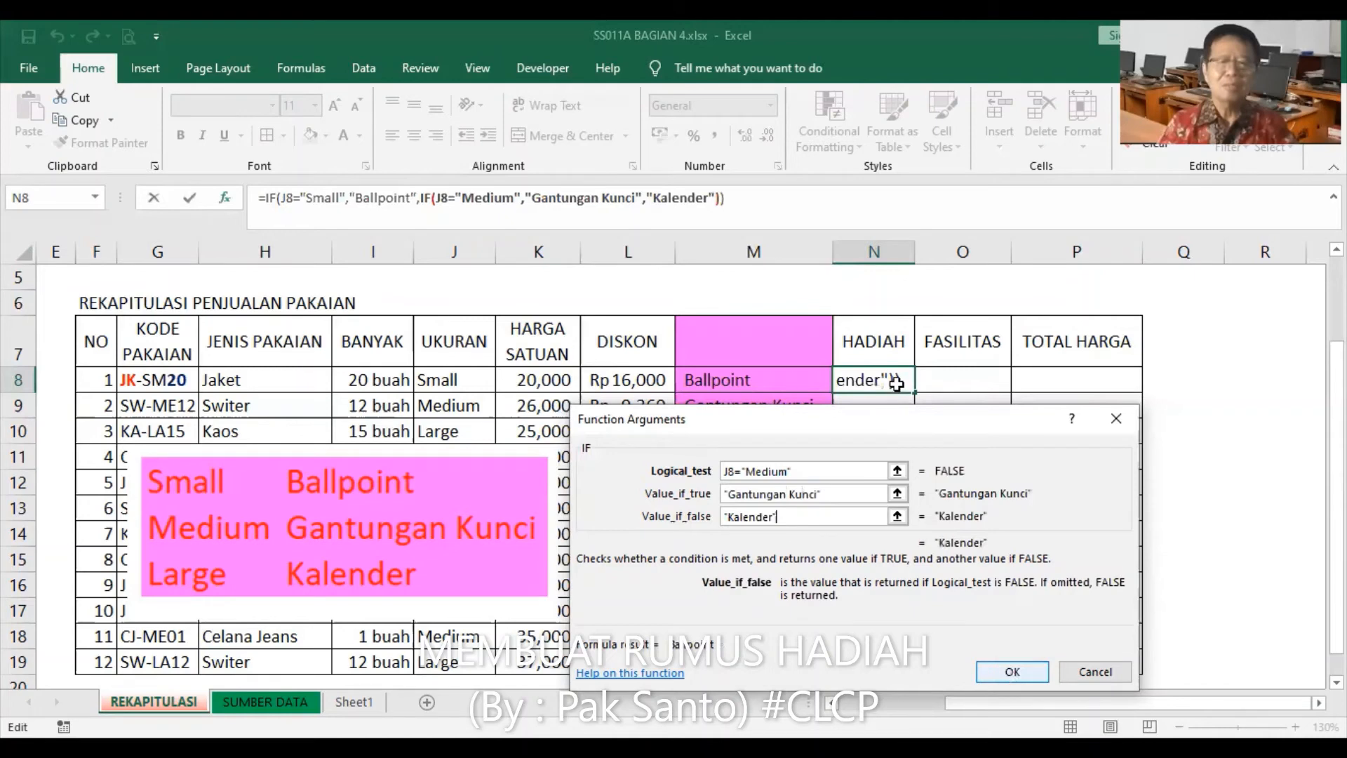
key("Return")
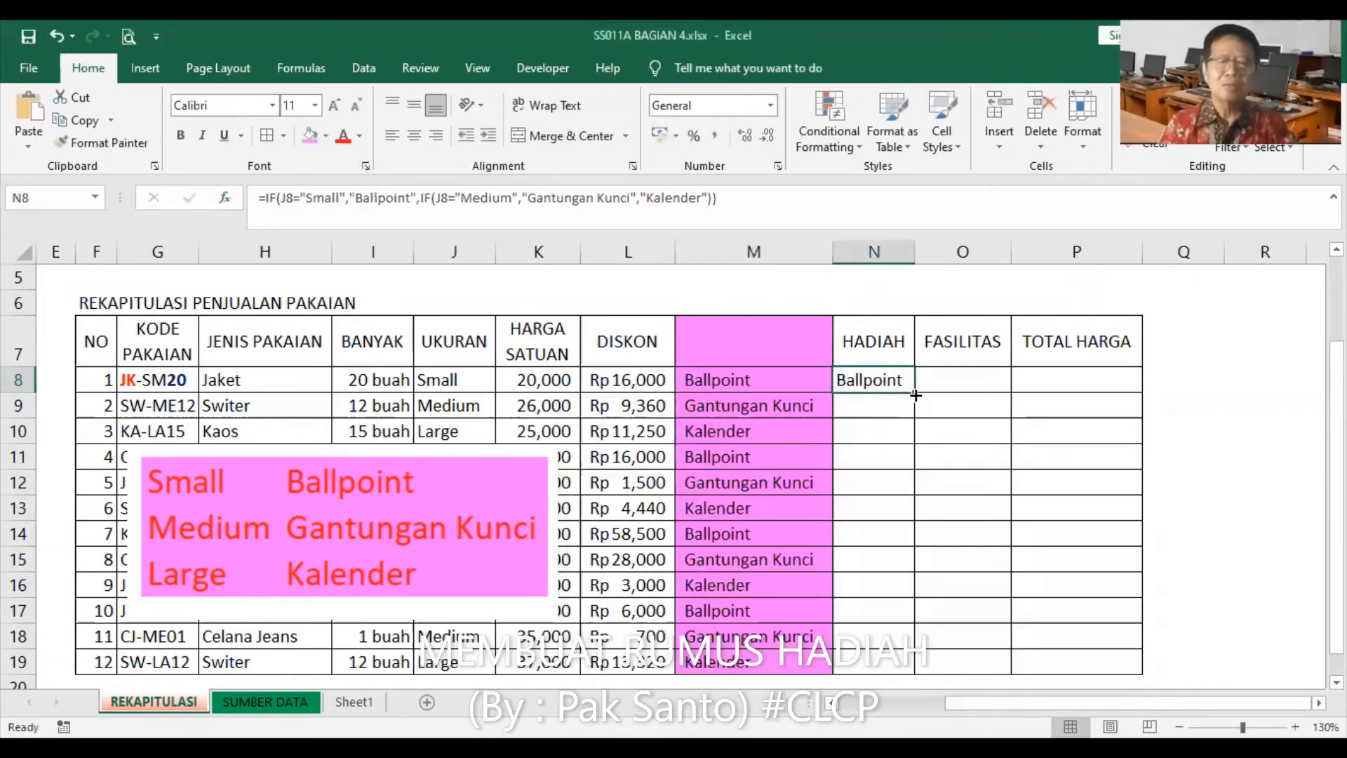
Copy the N8 formula down to N19 and widen column N to fit its text.
double_click(916, 395)
double_click(916, 257)
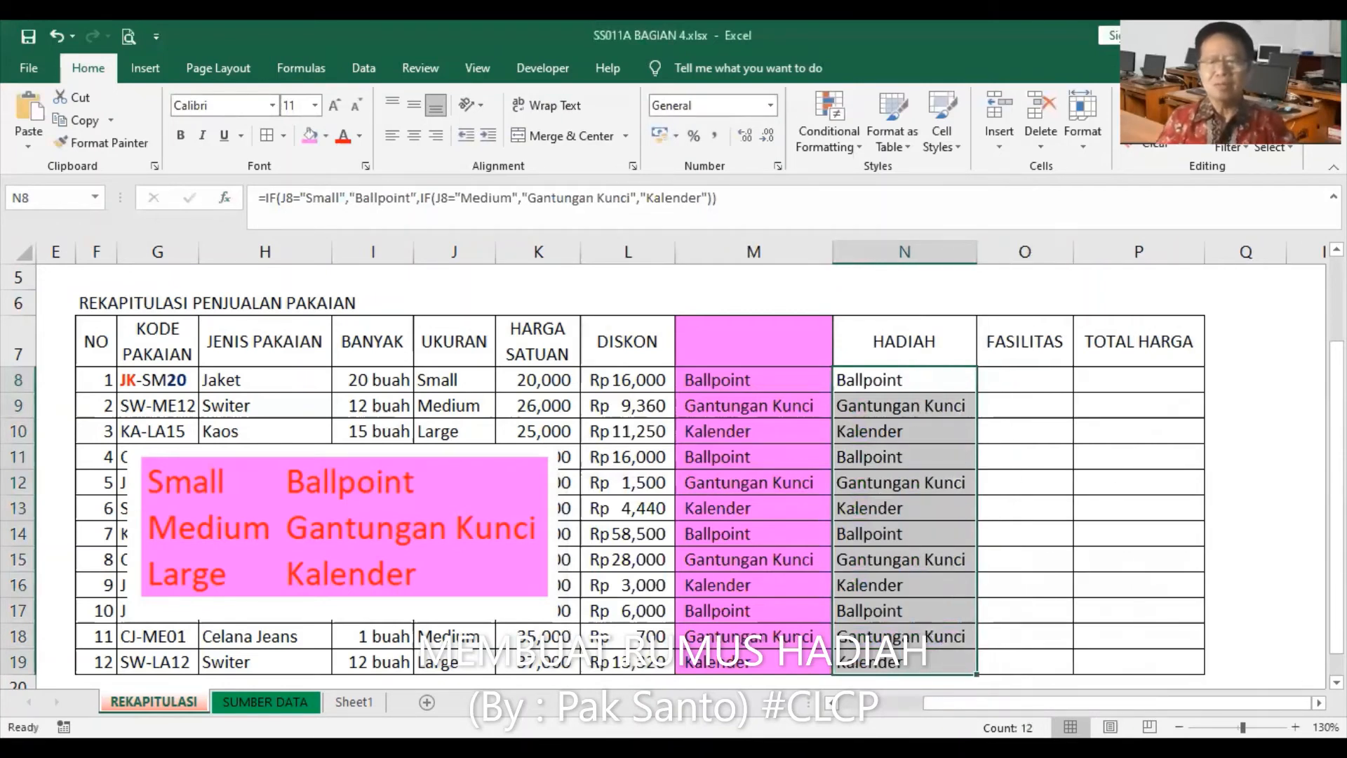
Insert a blank column between HADIAH and FASILITAS.
scroll(1101, 354, "right", 1)
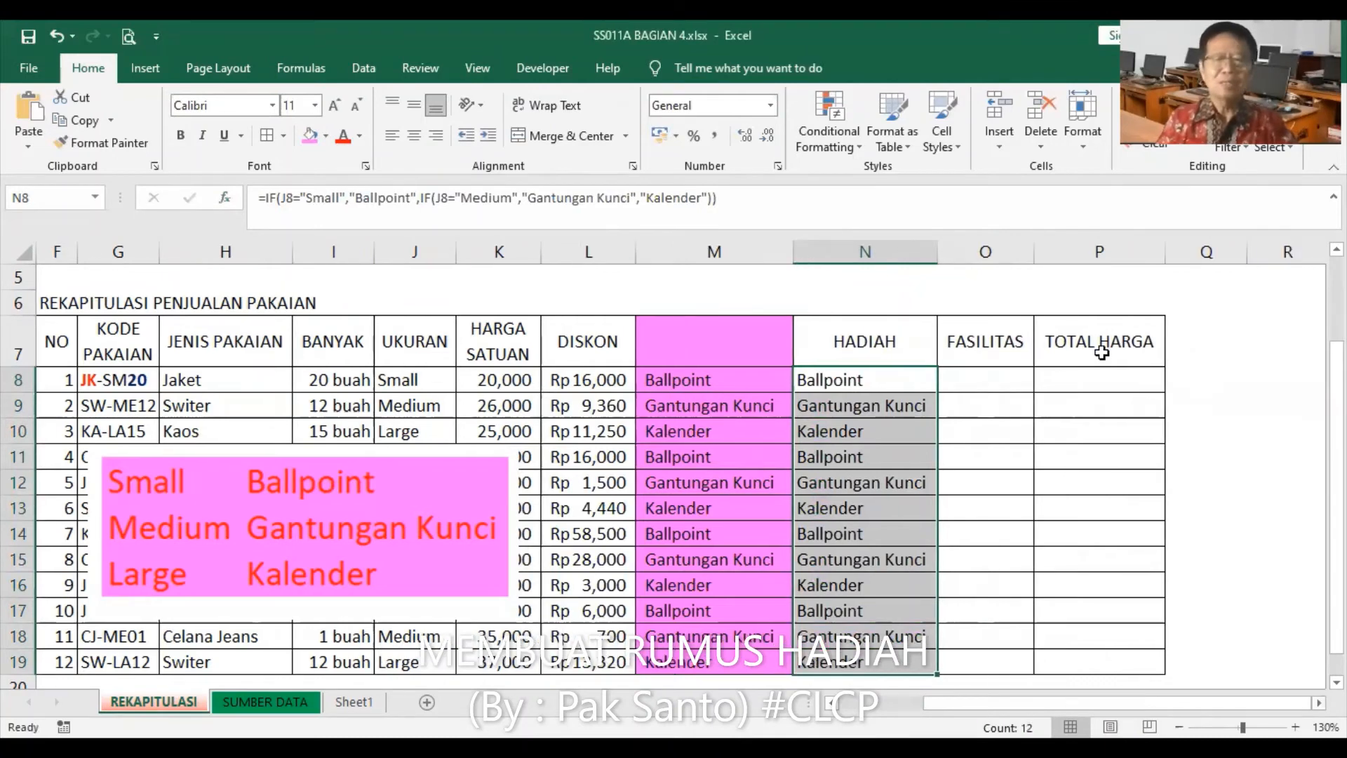
left_click(994, 250)
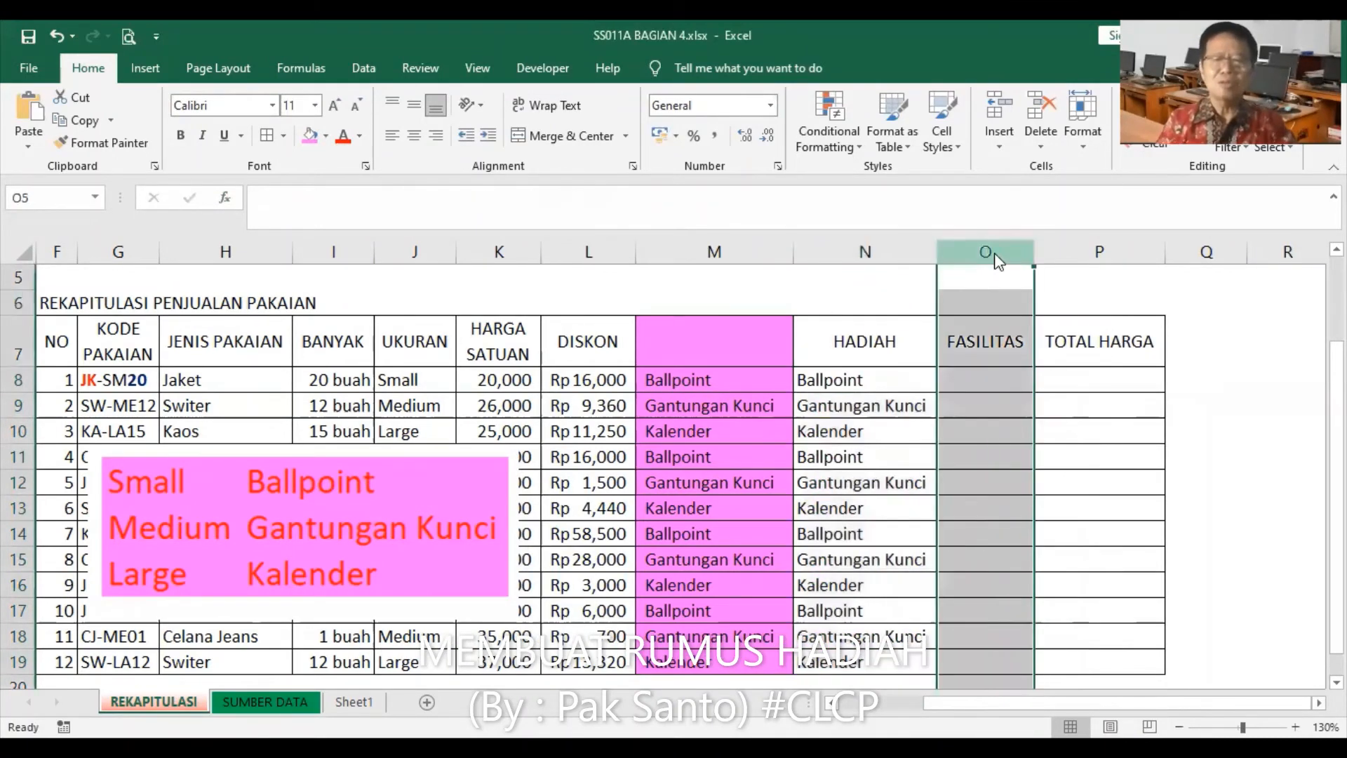
right_click(995, 252)
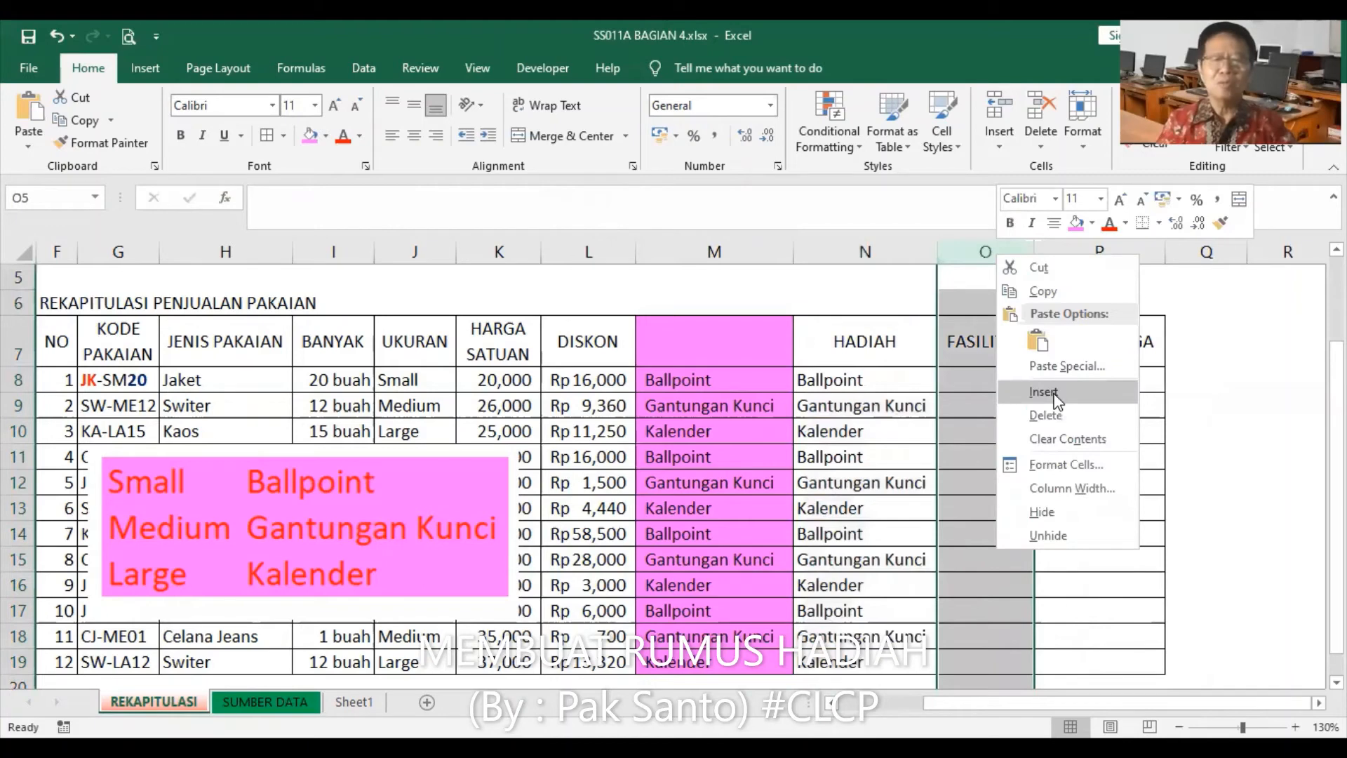
left_click(1054, 396)
left_click(1016, 385)
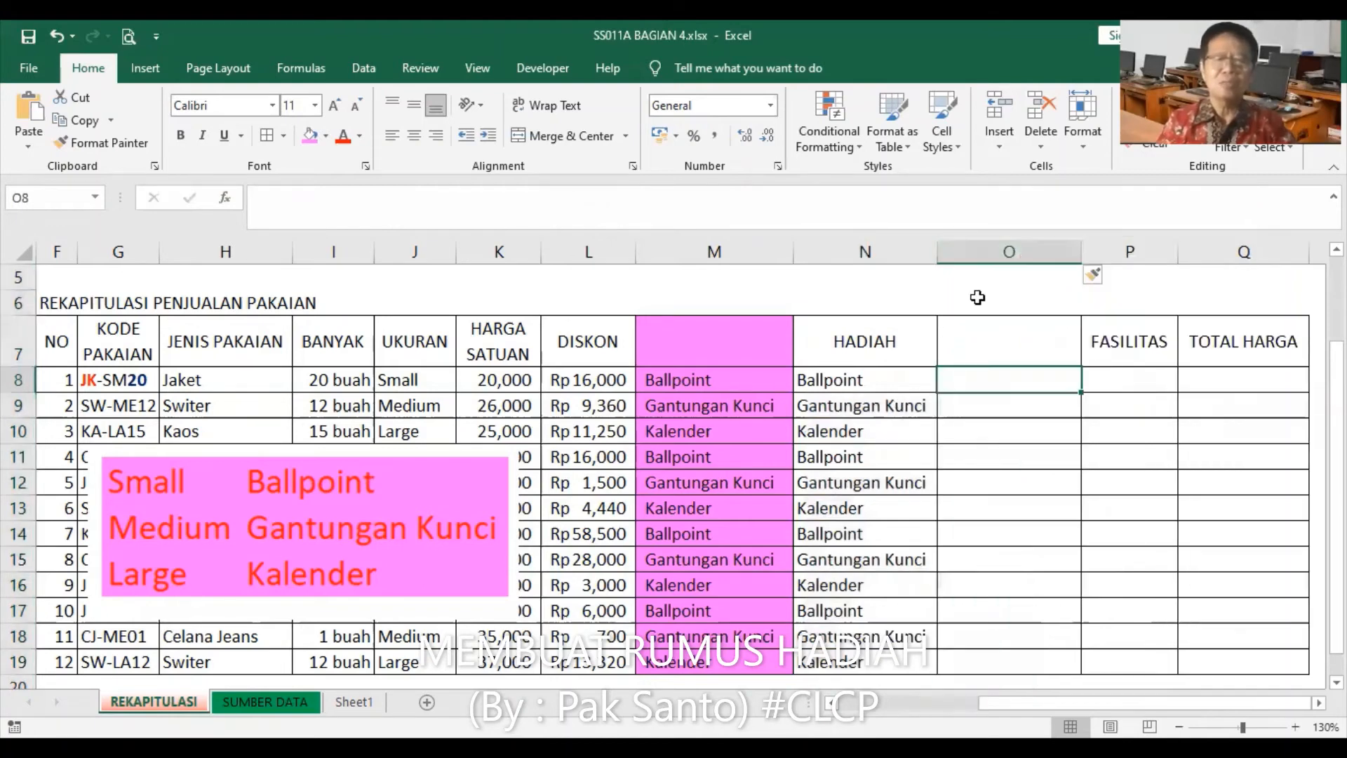
Fill cells O7 to O19 of the blank column with light green.
left_click_drag(998, 338, 994, 657)
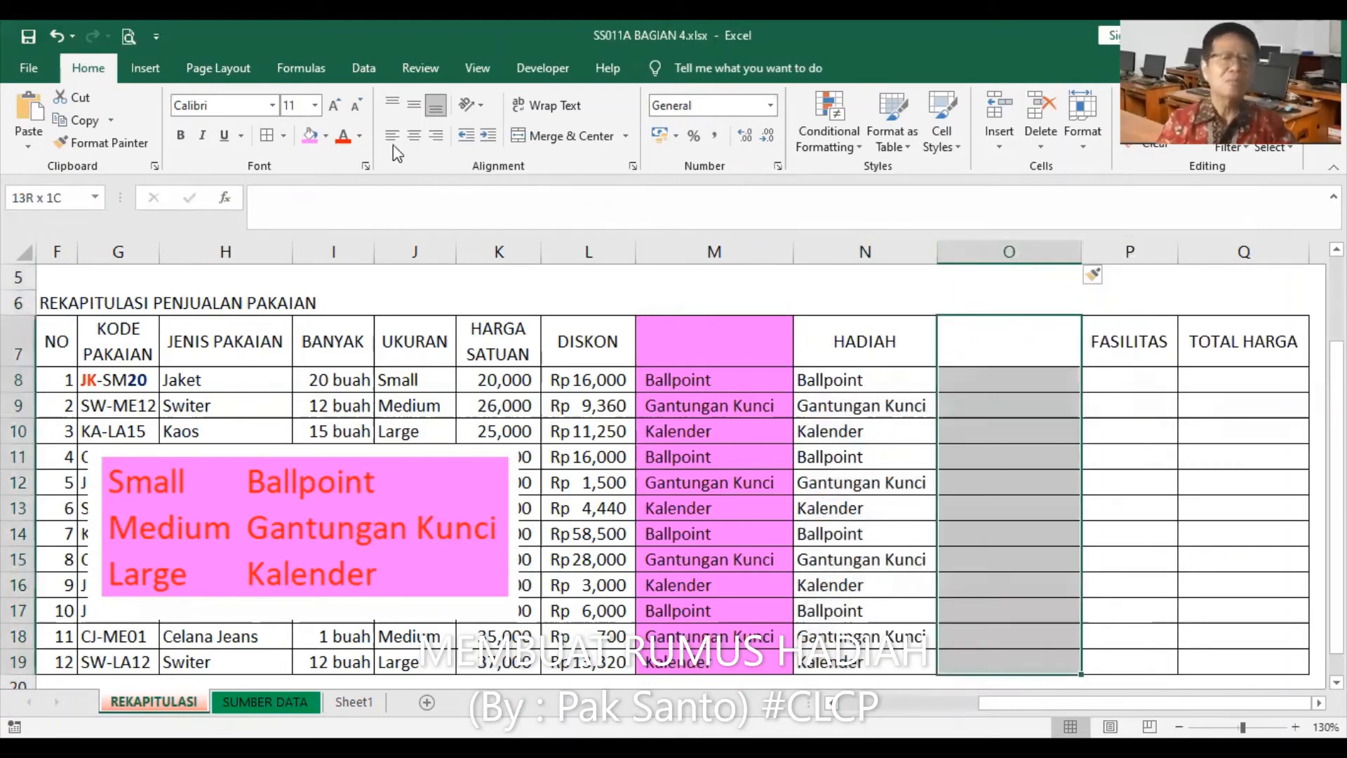
left_click(326, 136)
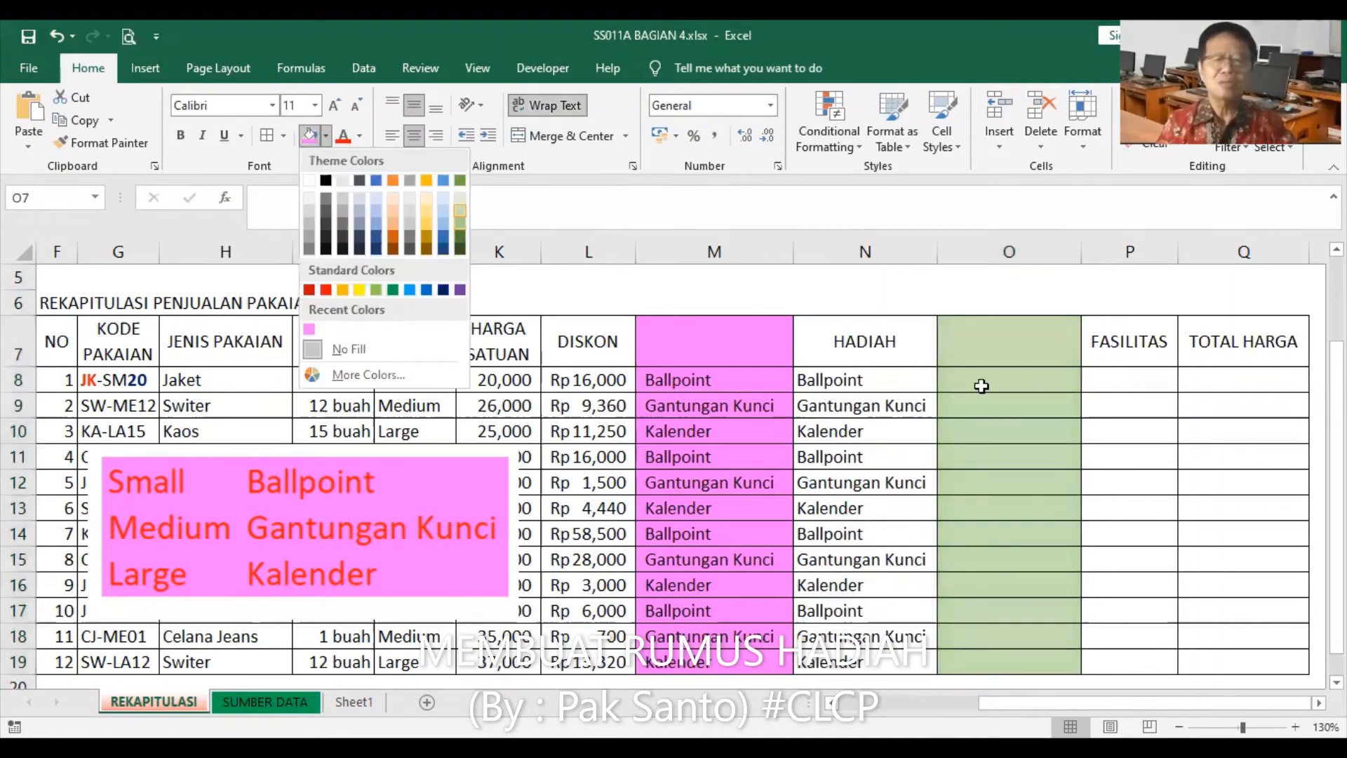
left_click(724, 378)
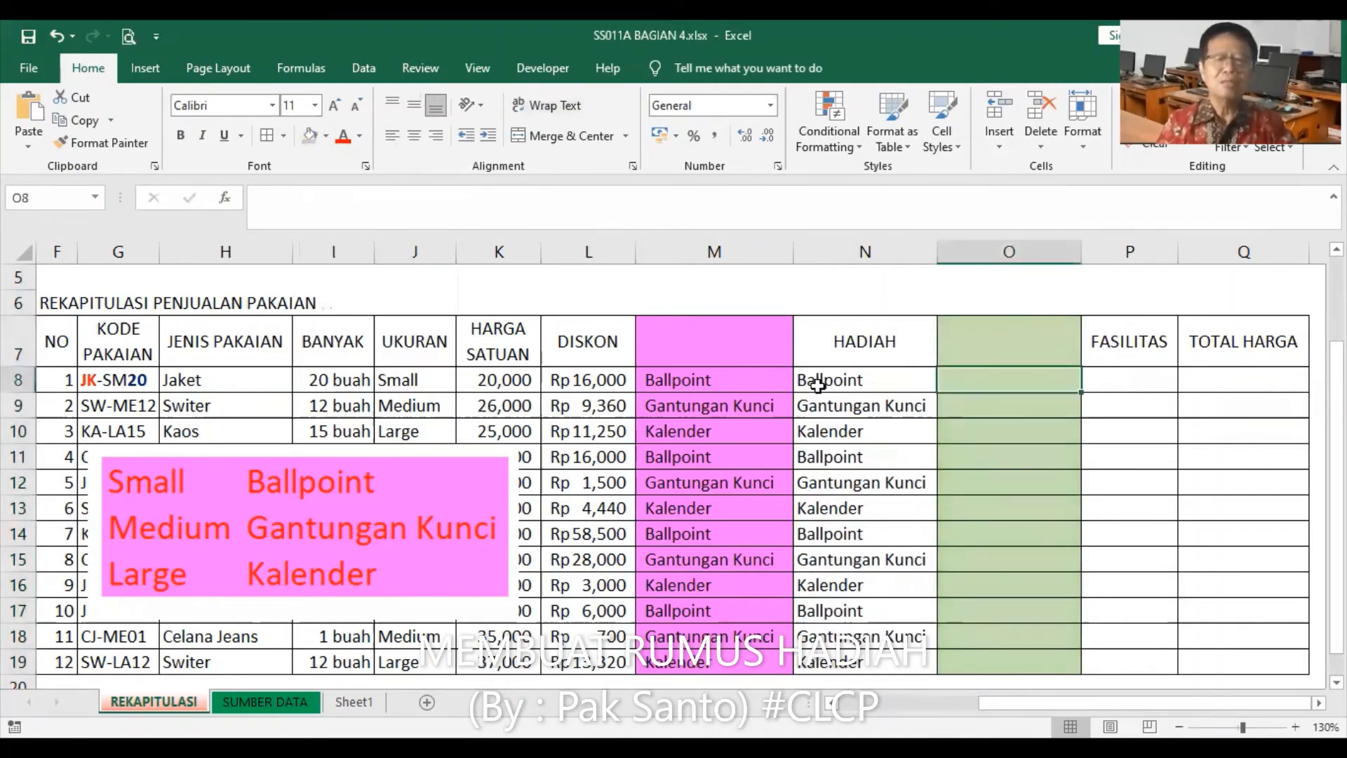
Compare the gift formula in M8 with the one in N8.
left_click(720, 387)
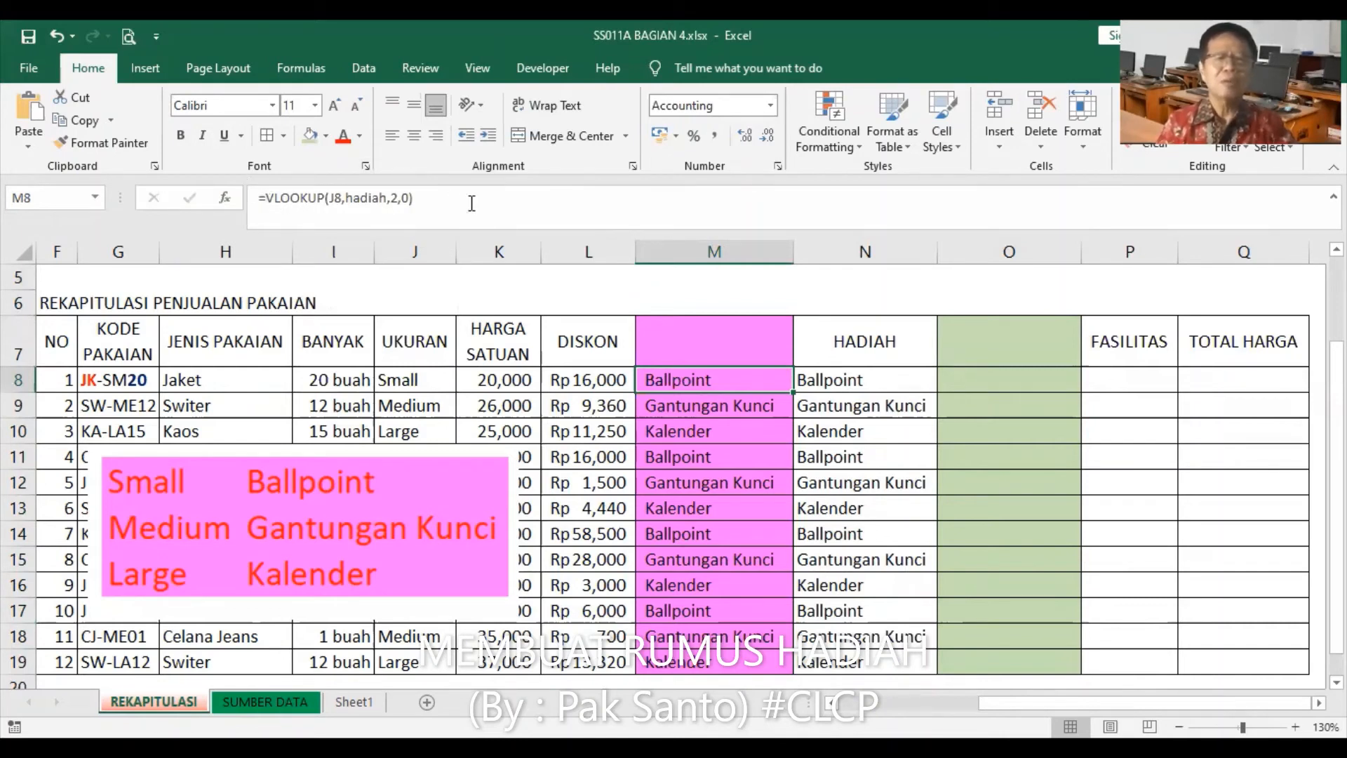
left_click(825, 385)
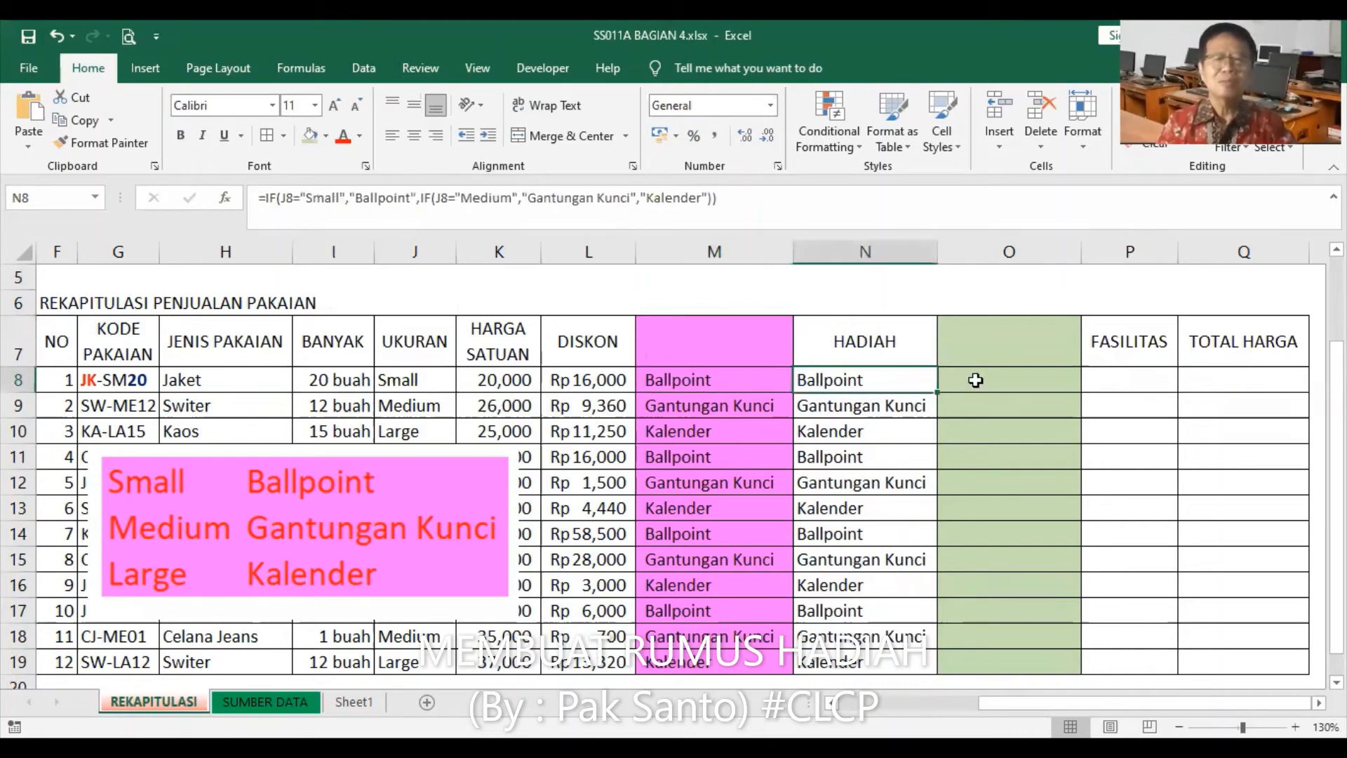
key("Right")
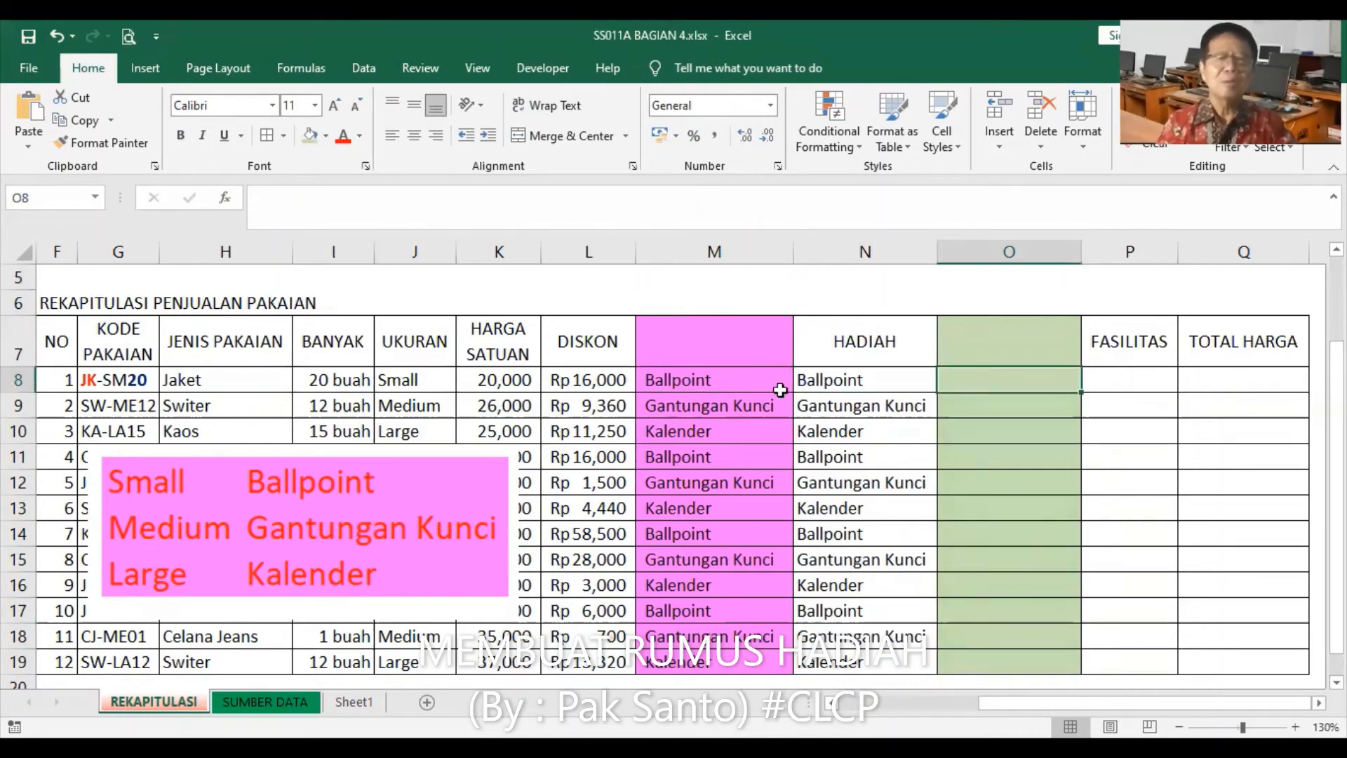
left_click(741, 384)
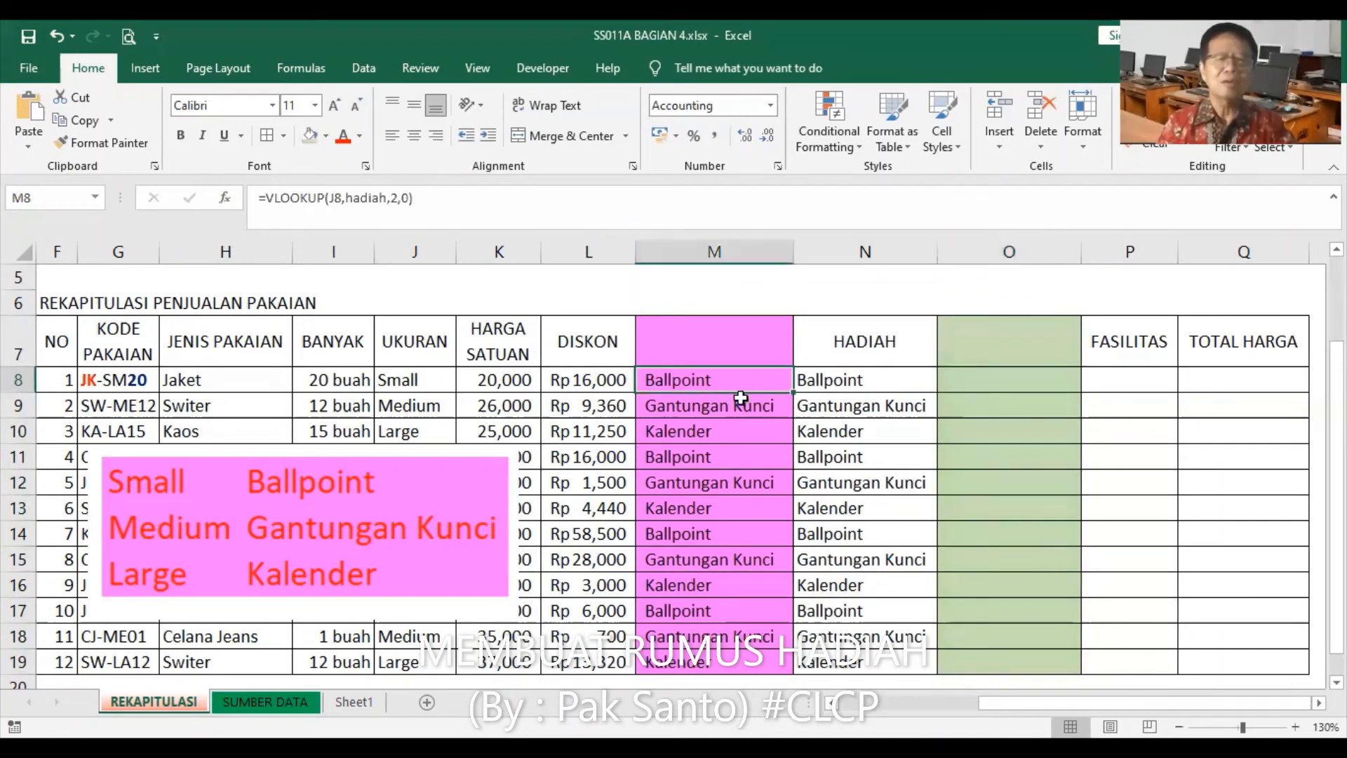
key("Right")
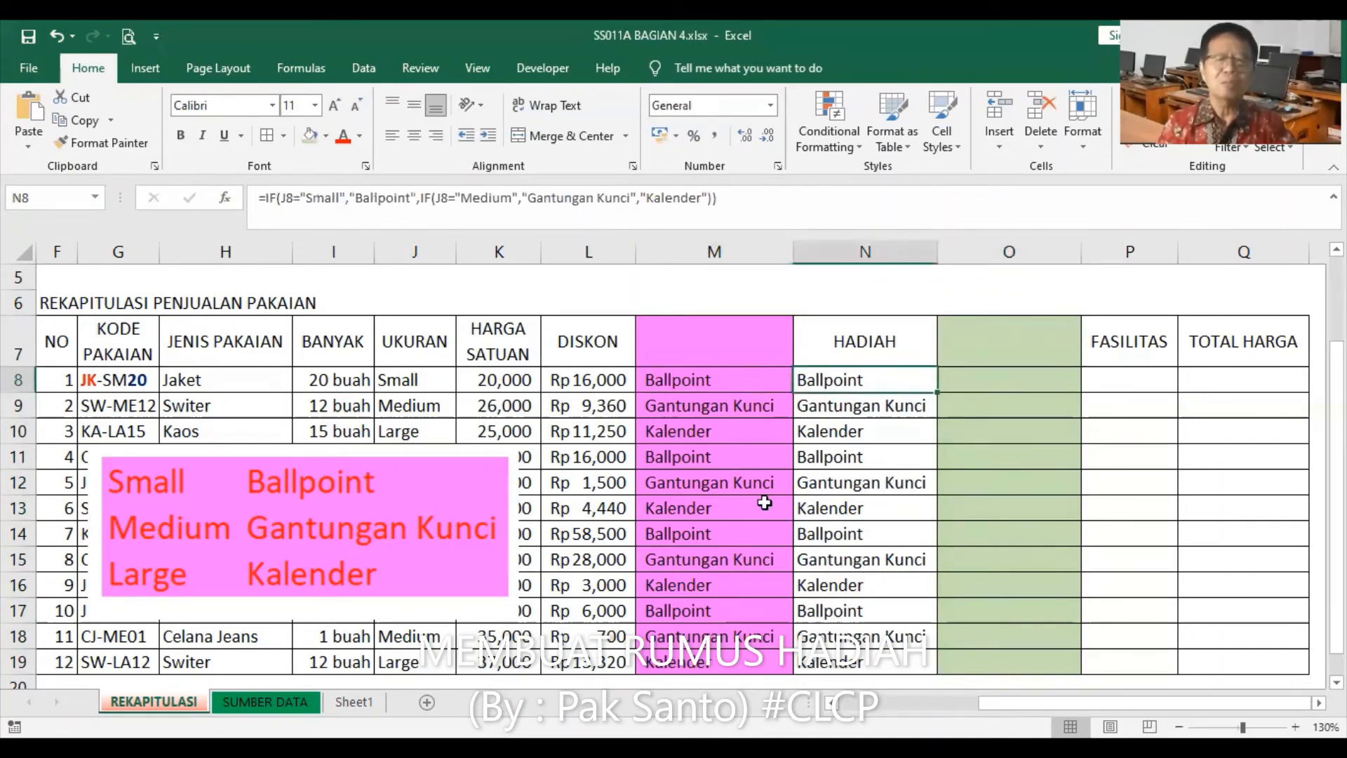
Start an IF function in O8 with the logical test M8=N8.
left_click(987, 377)
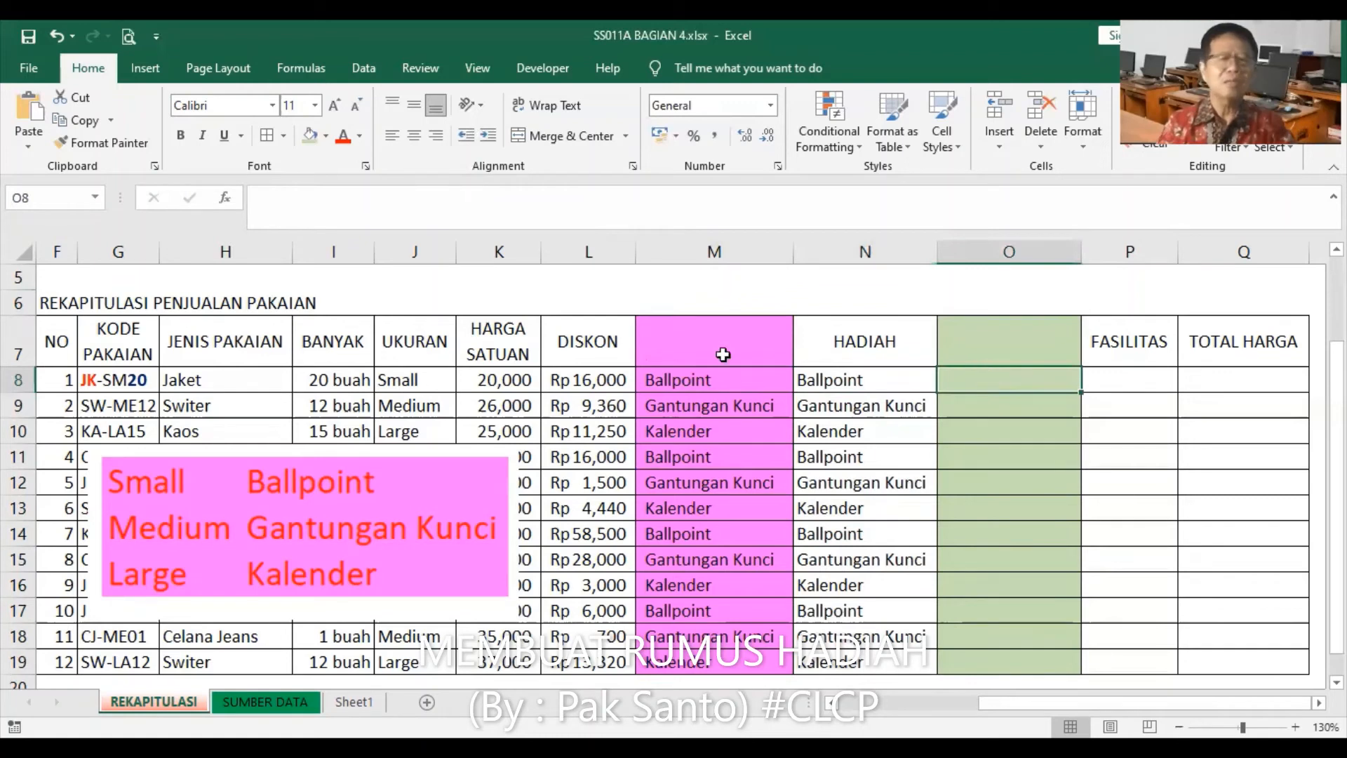
left_click(225, 199)
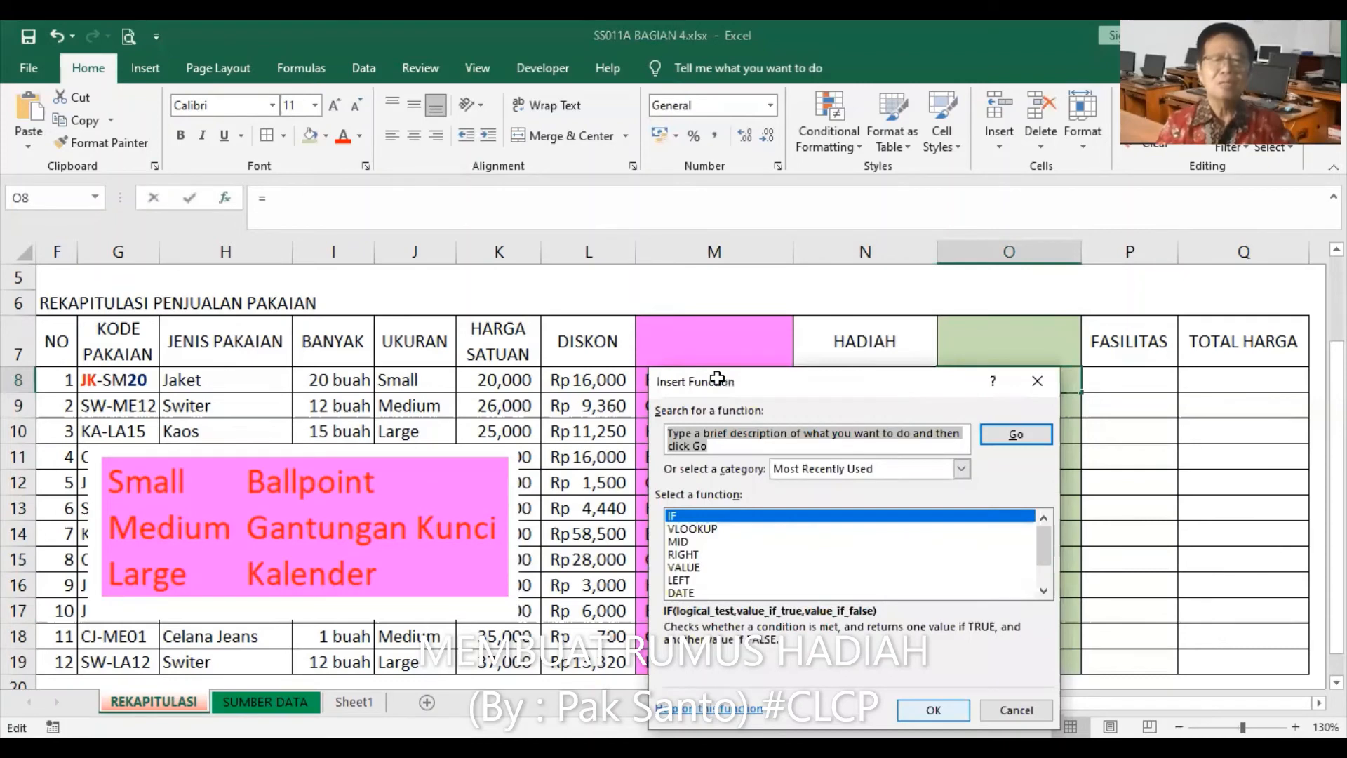
key("Return")
left_click(708, 380)
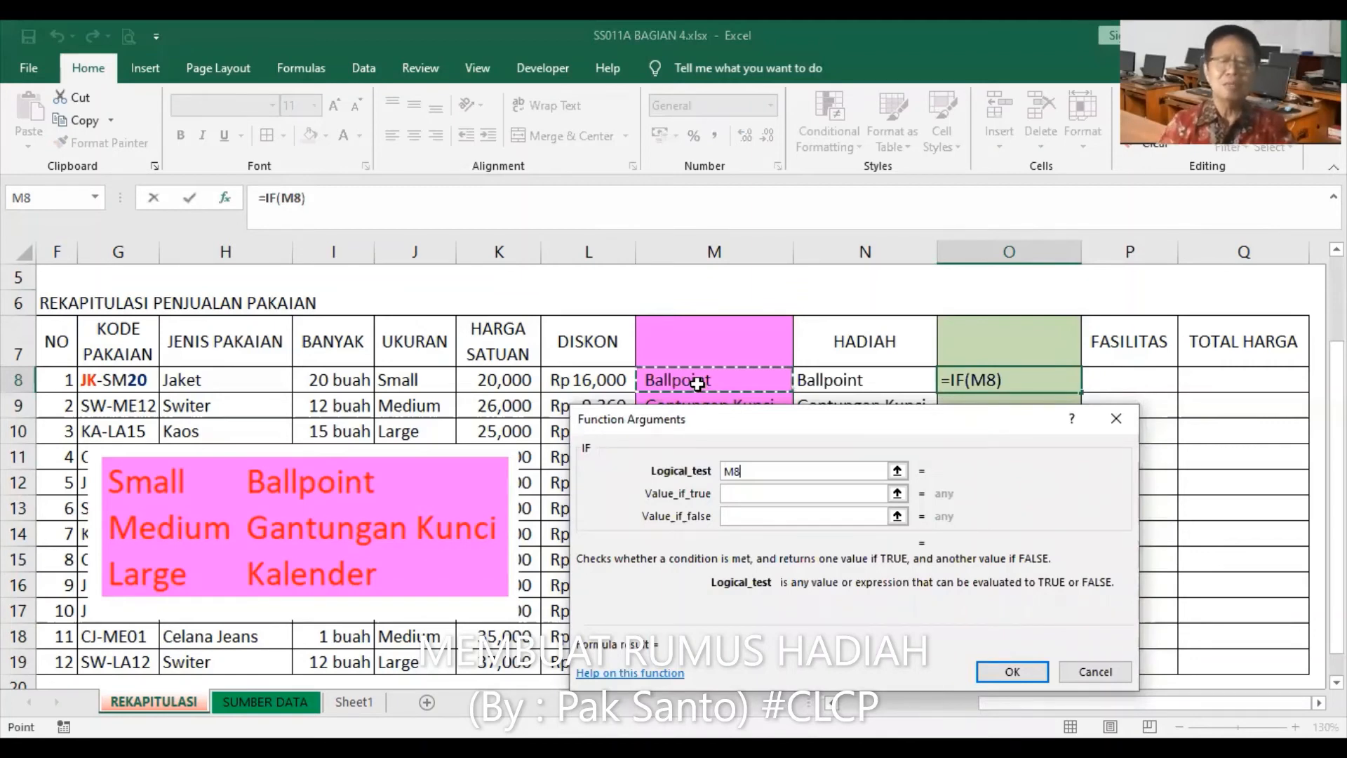
type("=")
left_click(866, 379)
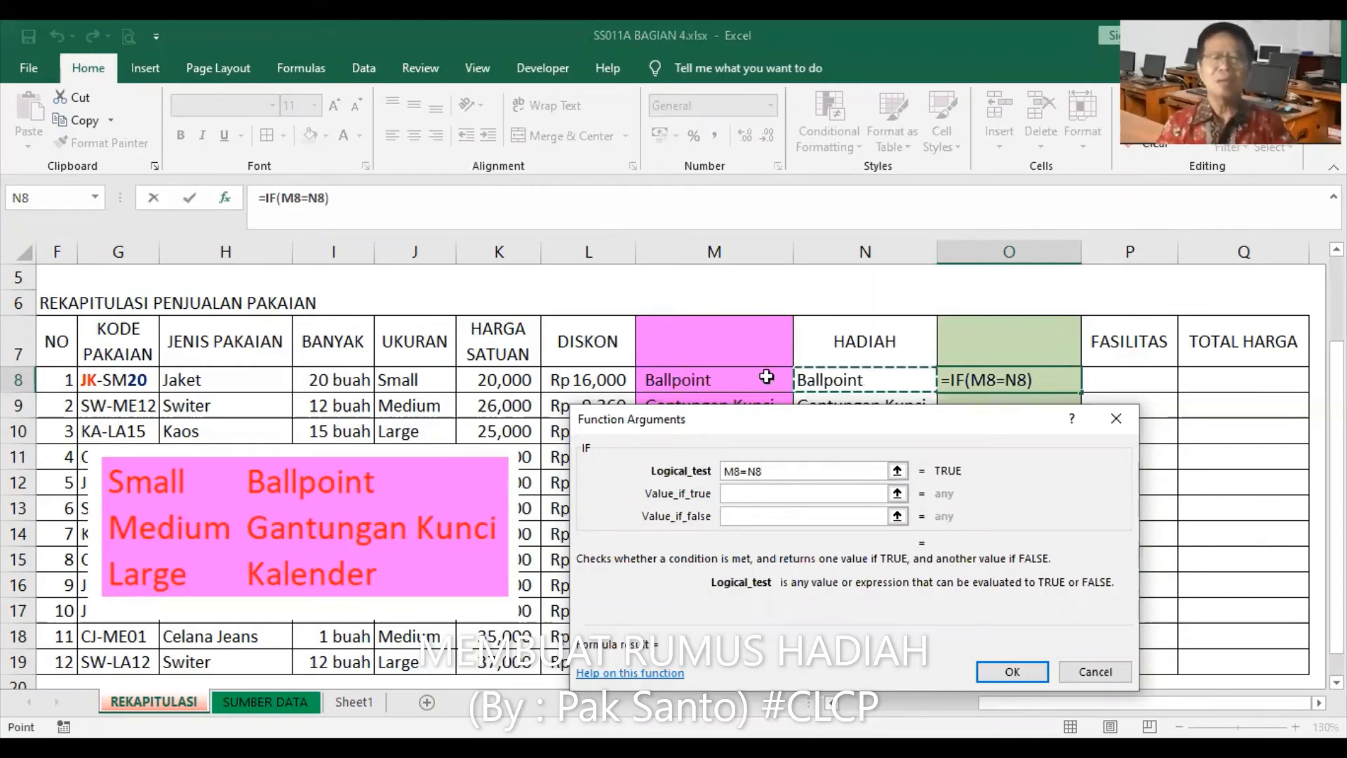
Make the O8 formula return "SAMA" if true and "TIDAK SAMA" if false, and copy it down to O19.
left_click(744, 496)
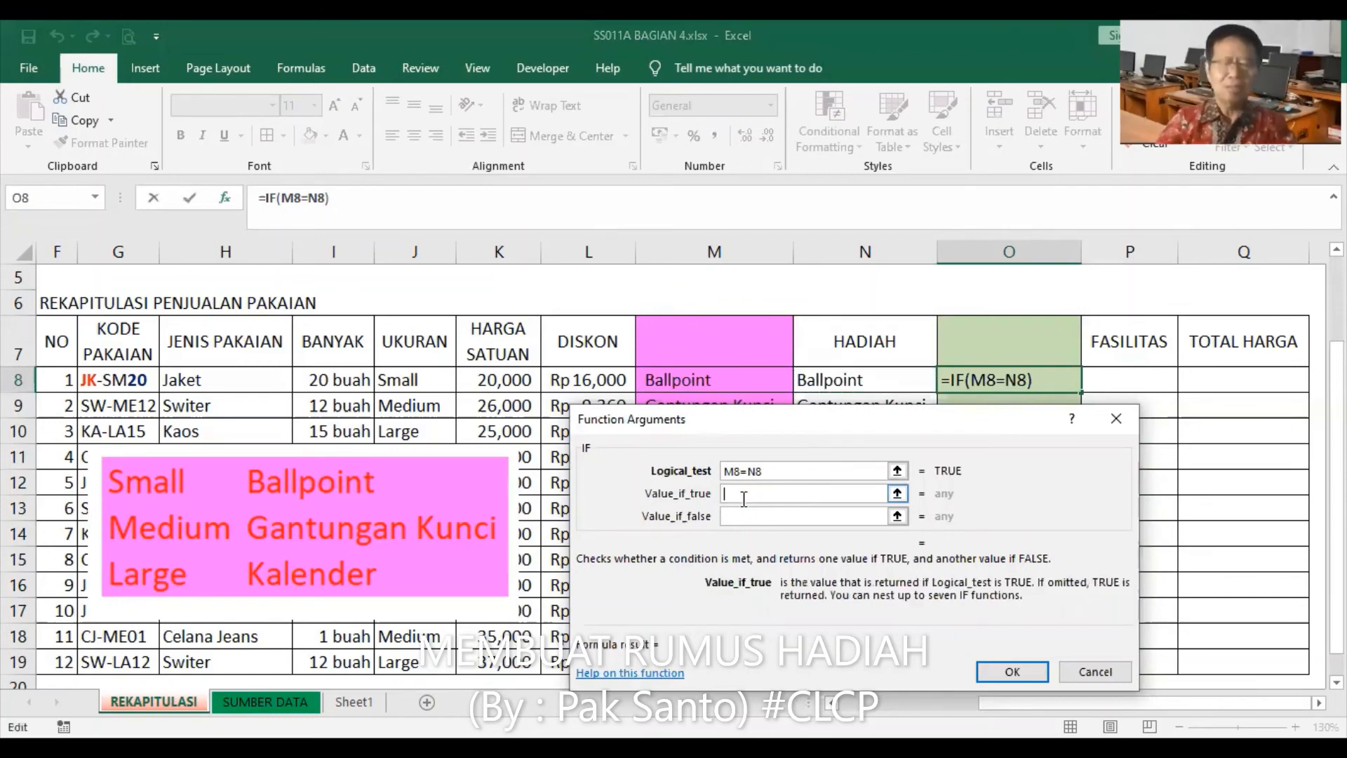
type("\"")
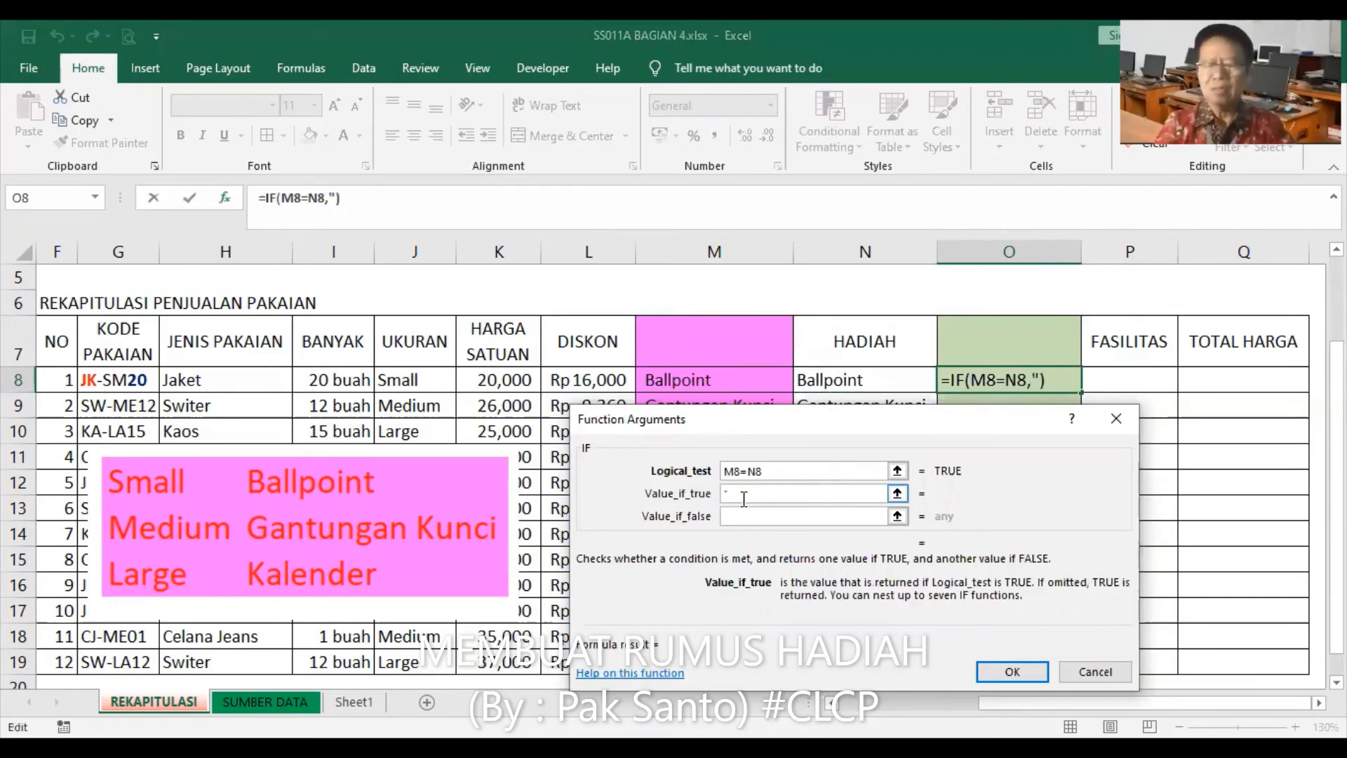
type("SAMA")
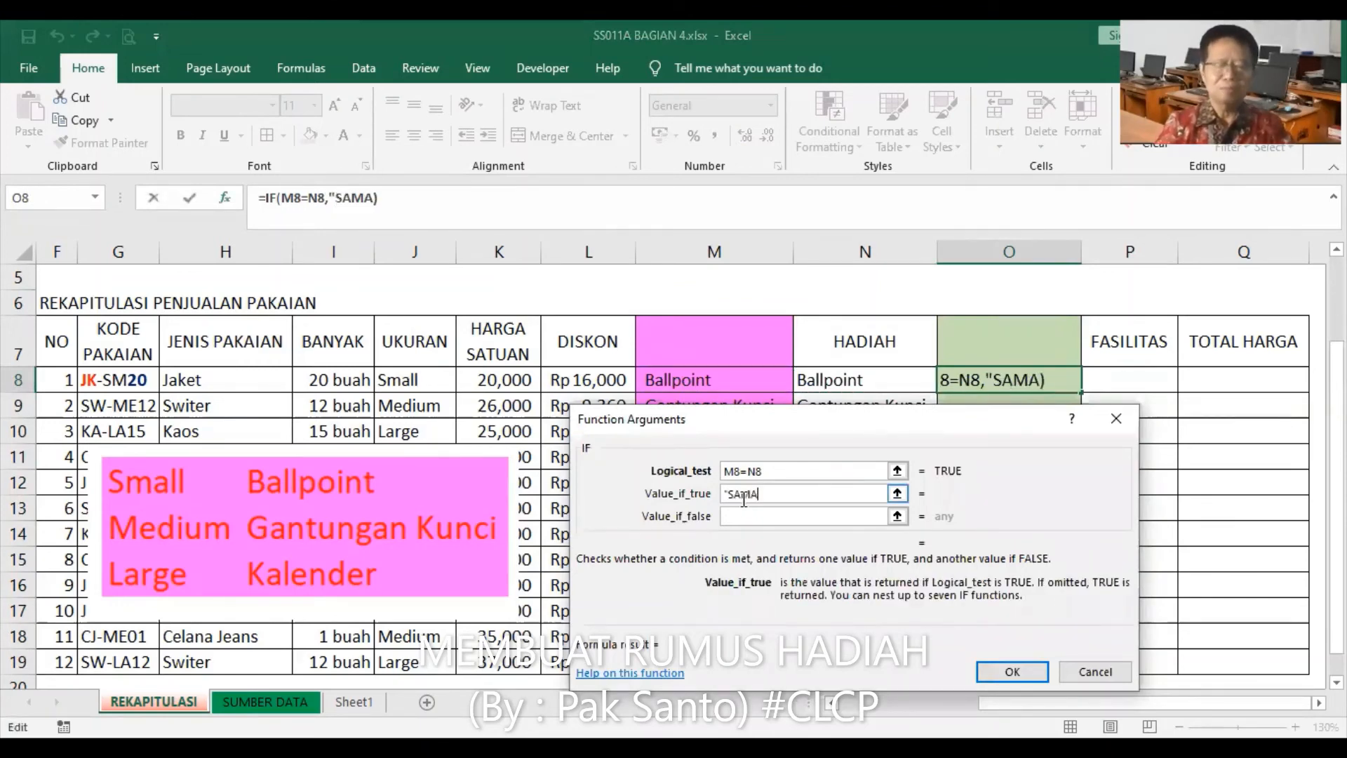
type("\"")
key("Tab")
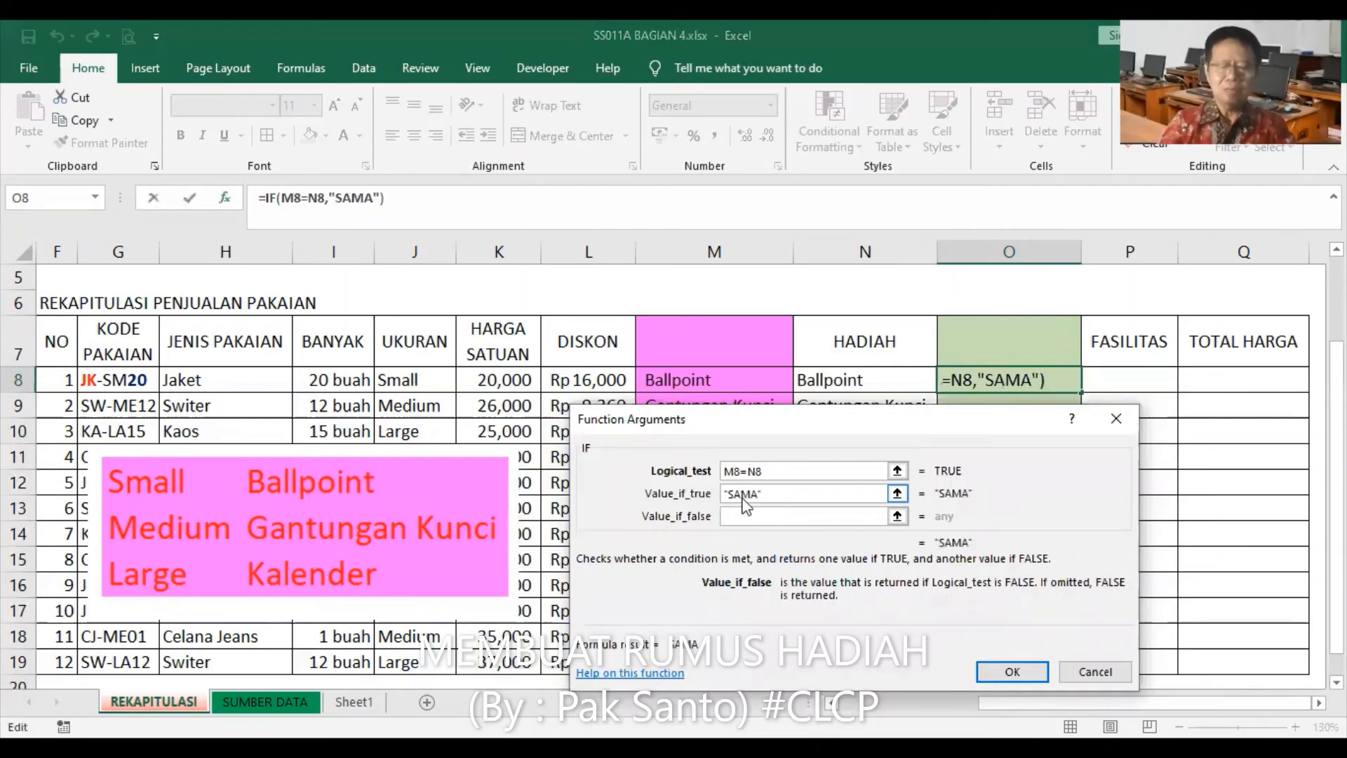
type("\"TIDA")
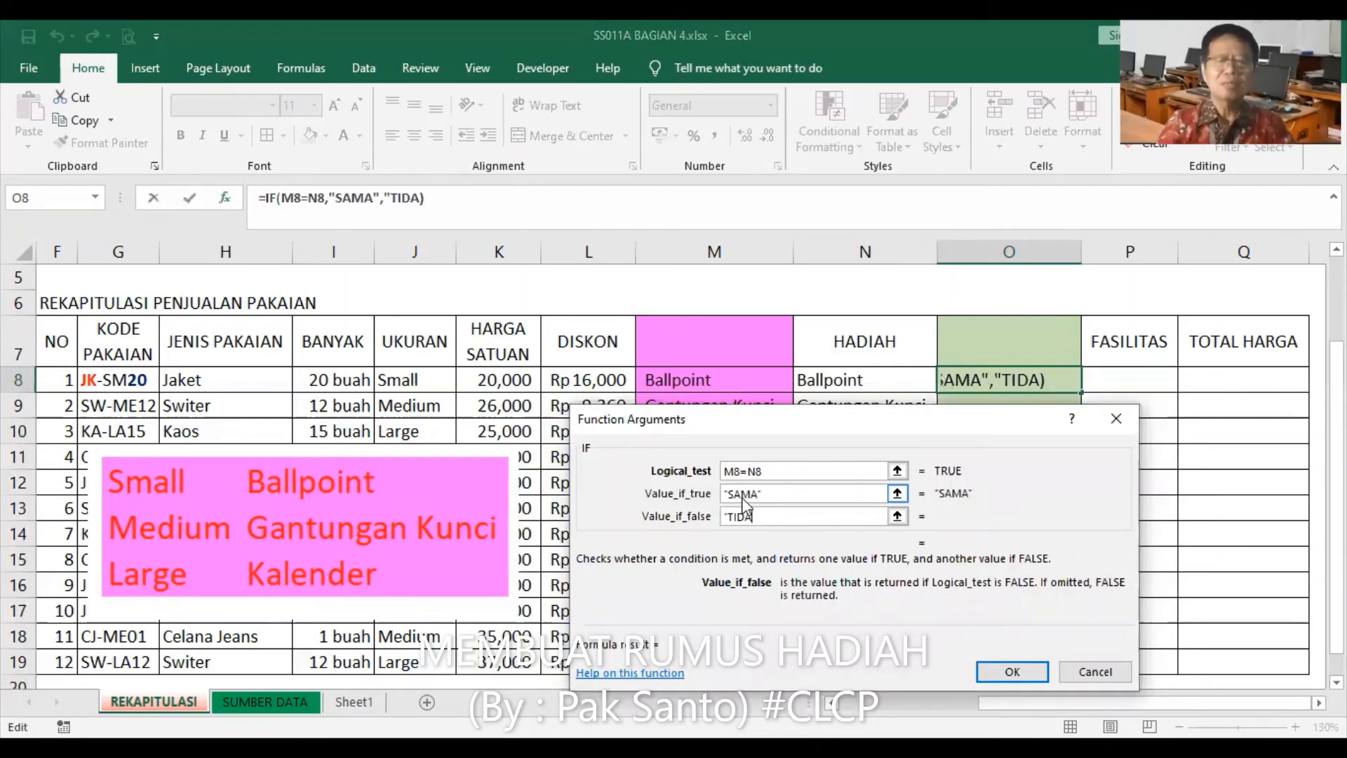
type("K SAMA\"")
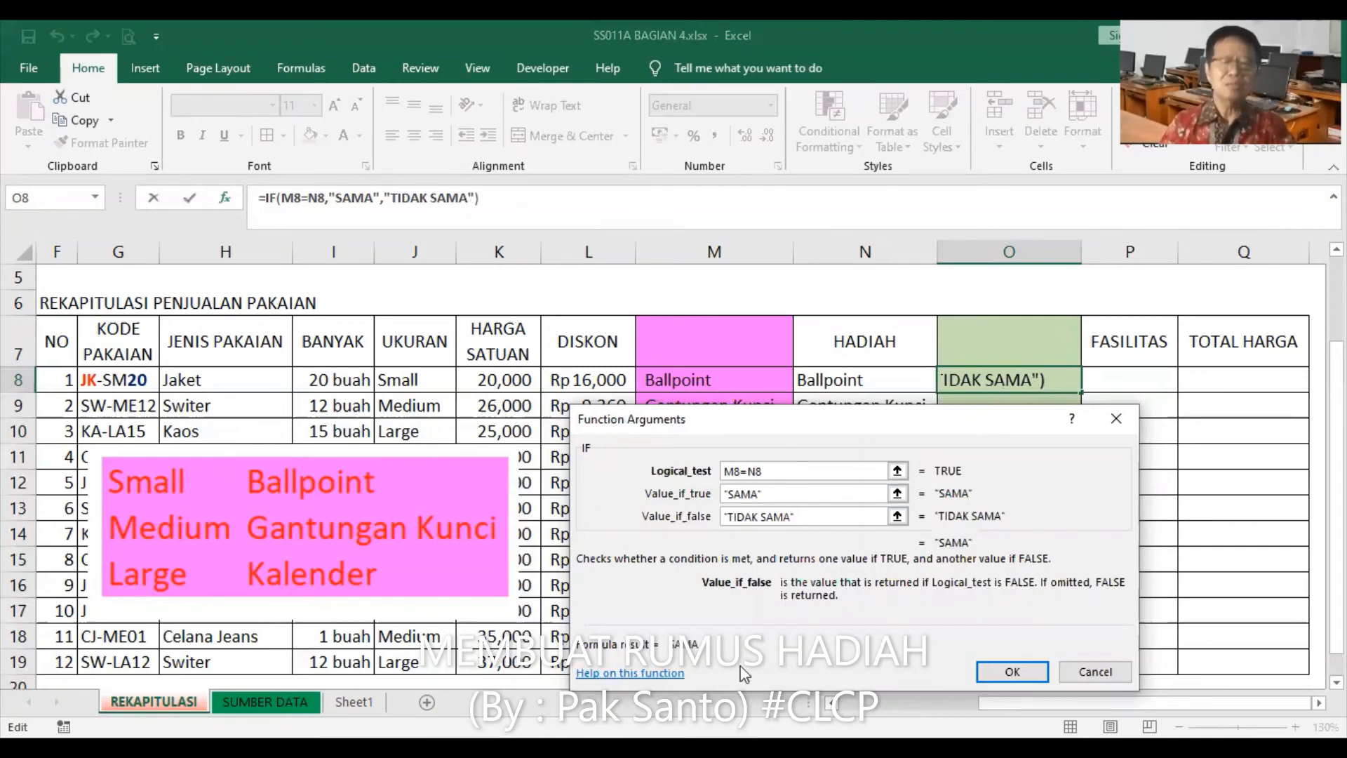
left_click(1015, 675)
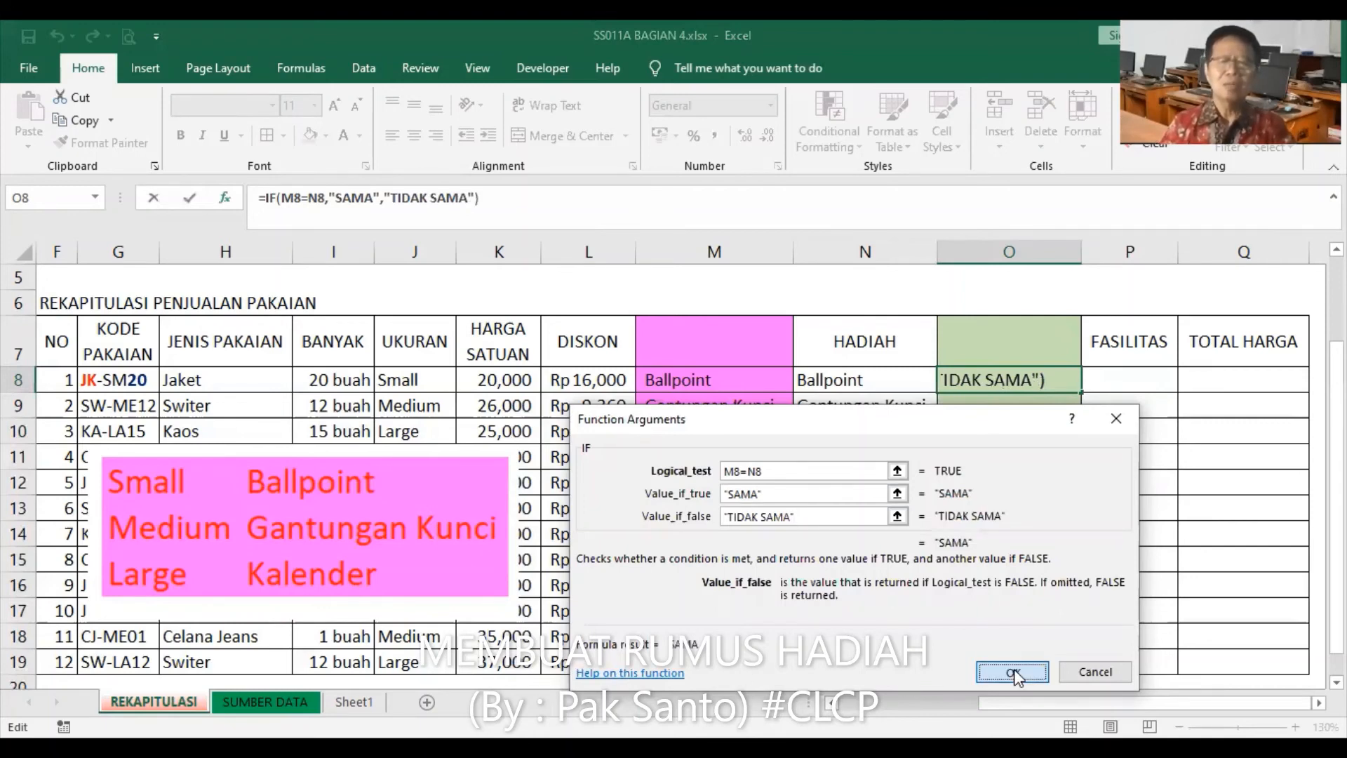
key("Return")
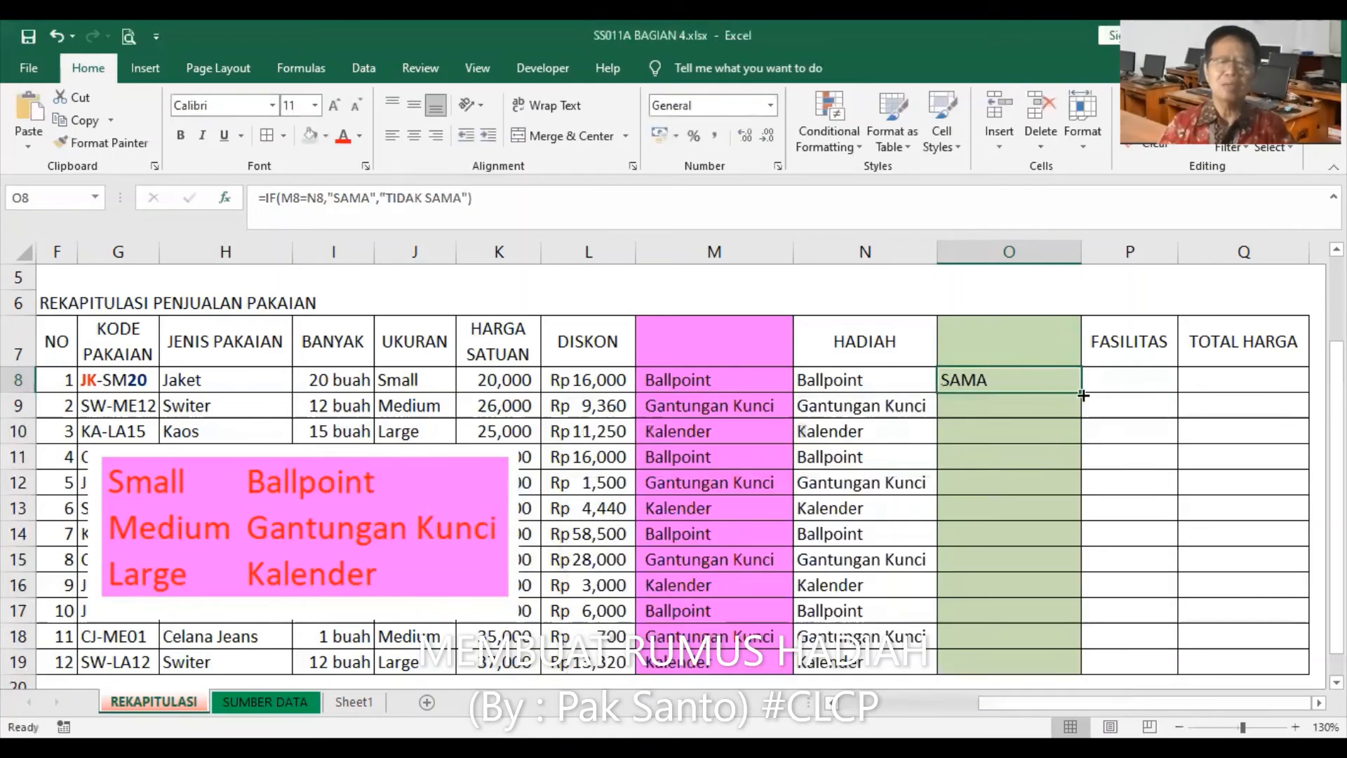
double_click(1086, 397)
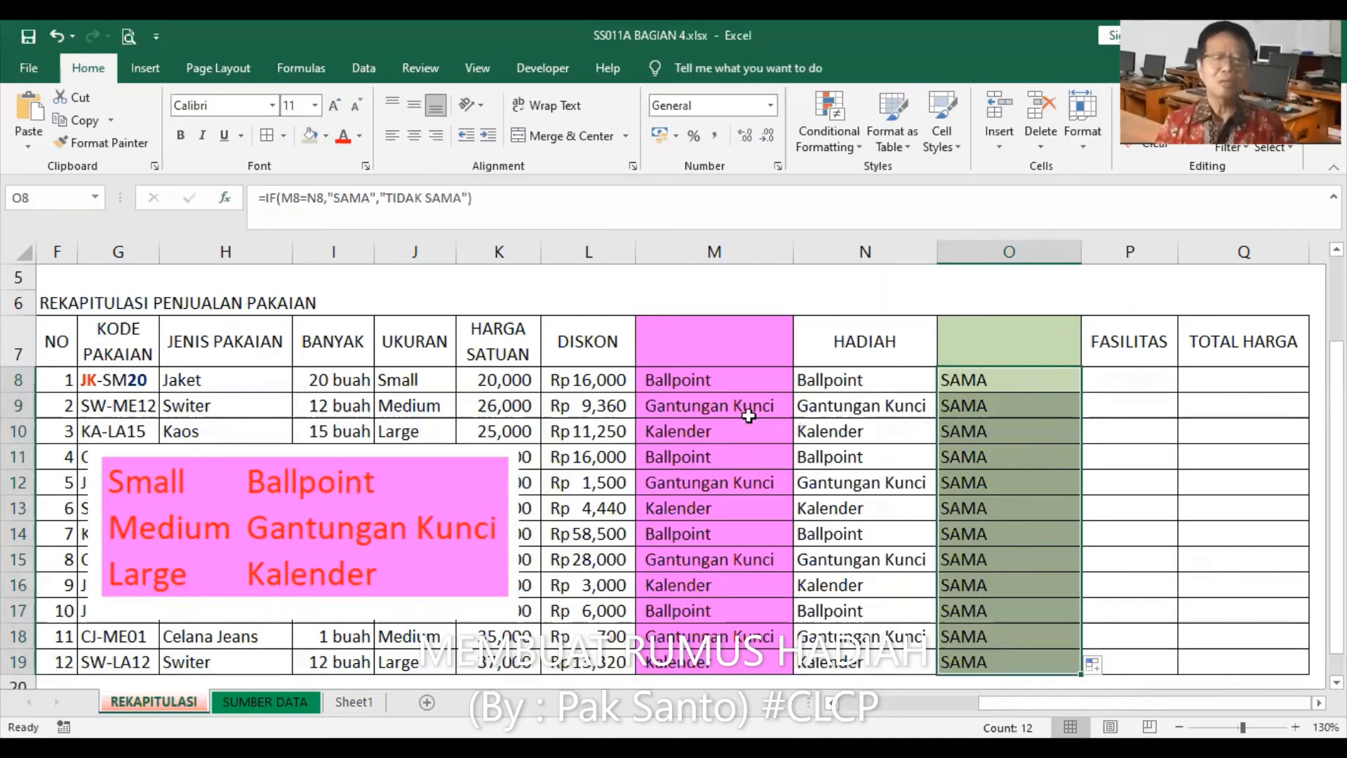
Review the formulas in N8, O8 and M8.
left_click(878, 377)
left_click(971, 379)
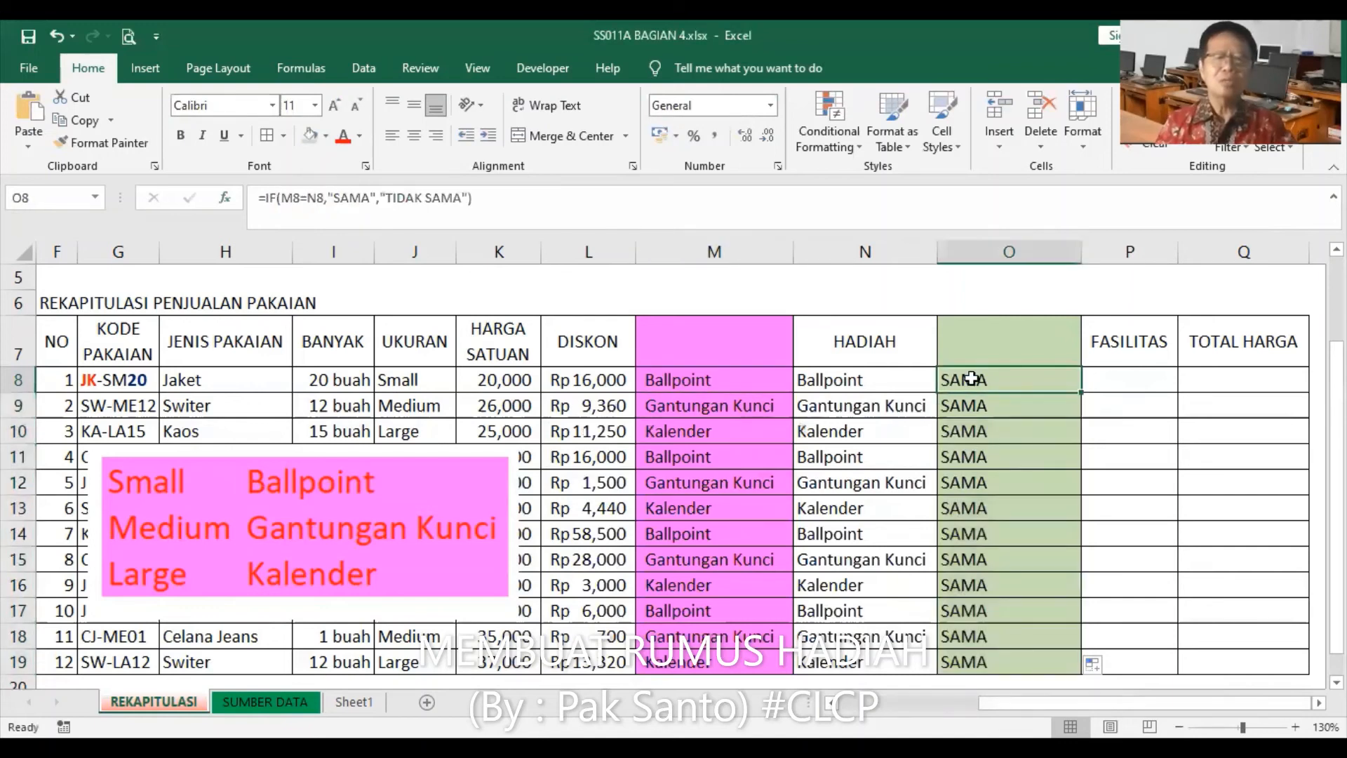
left_click(733, 383)
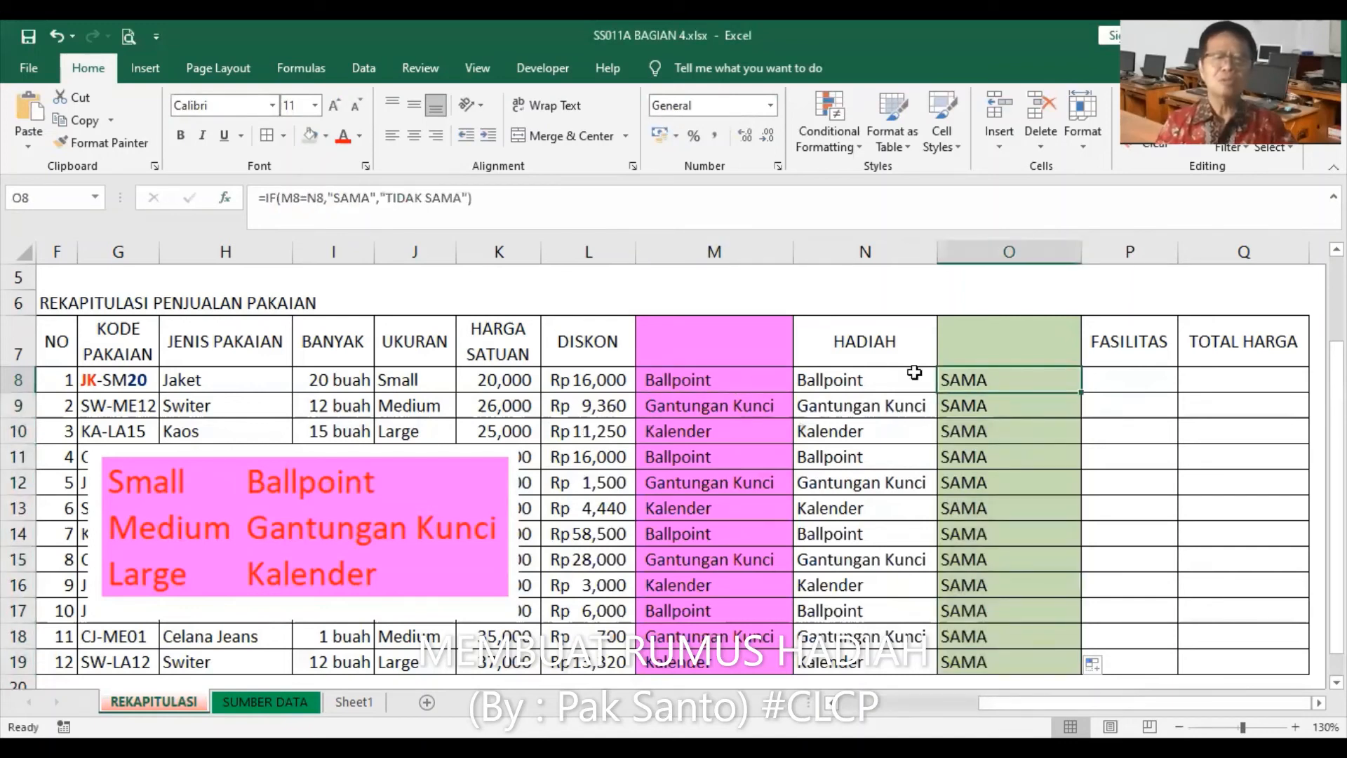
left_click(981, 378)
left_click(729, 386)
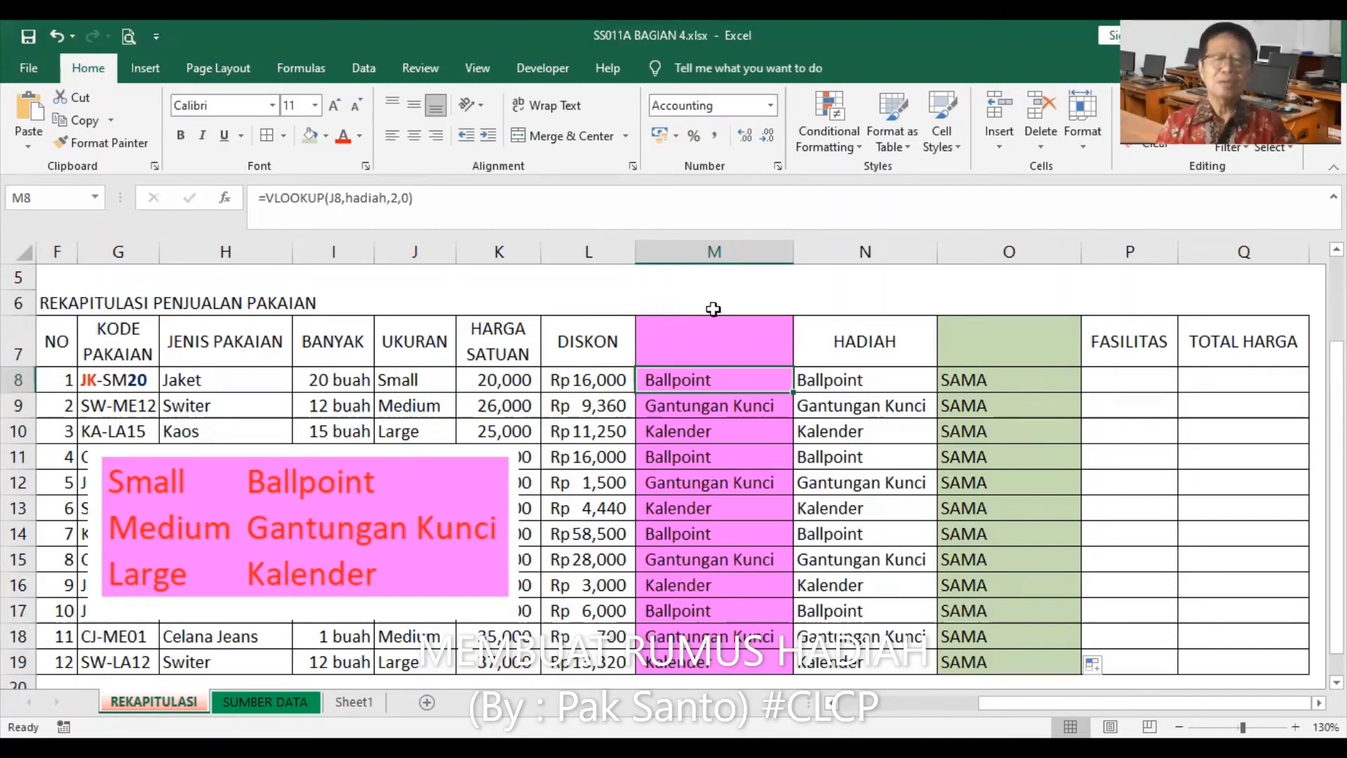
Hide the pink column M and the green column O on both sides of HADIAH.
left_click(715, 247)
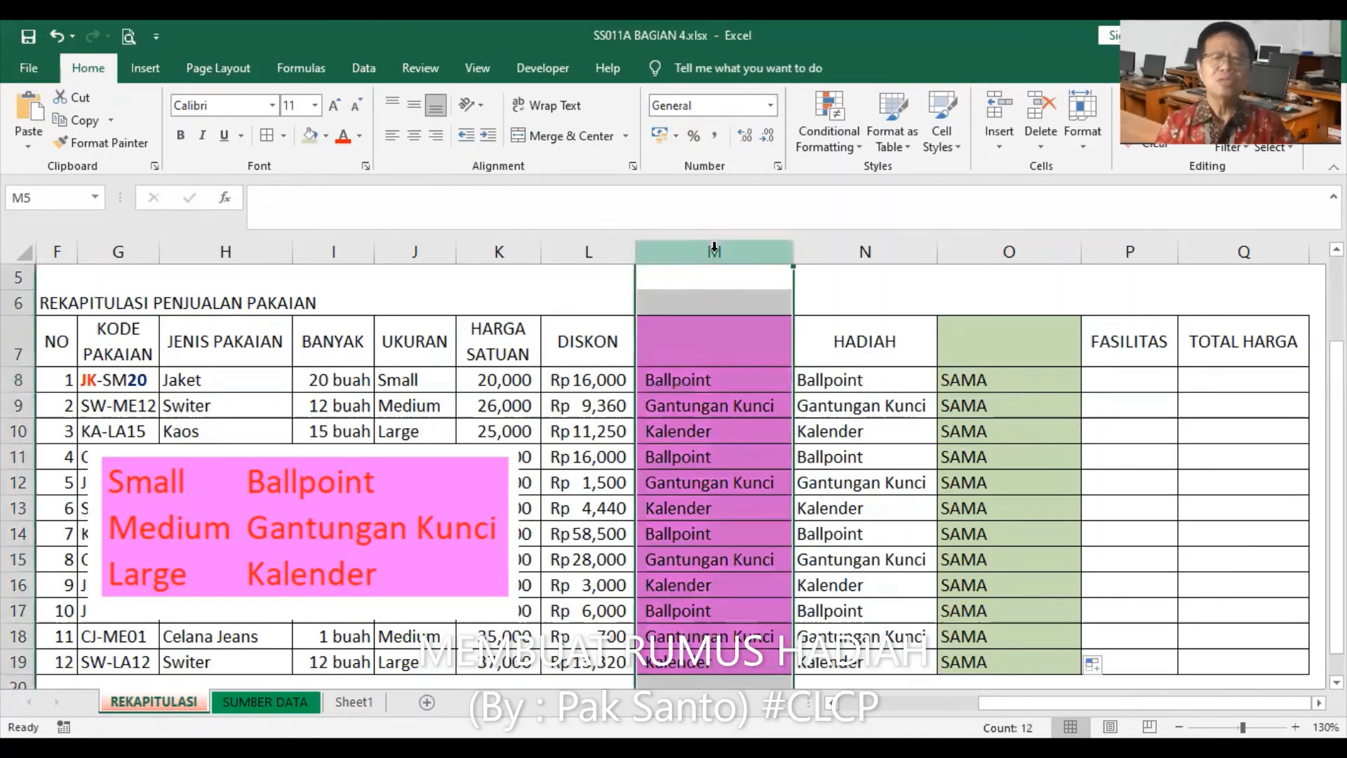
right_click(717, 253)
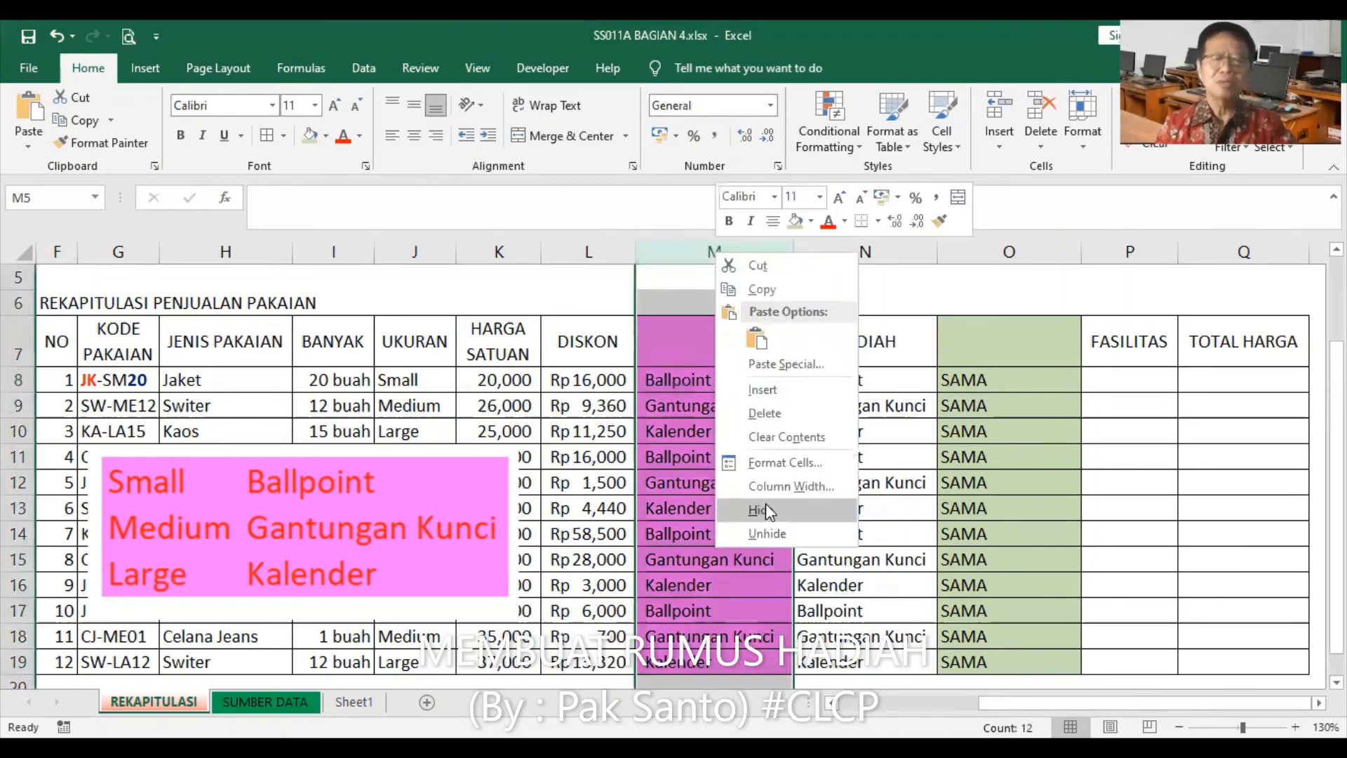
left_click(764, 509)
left_click(851, 250)
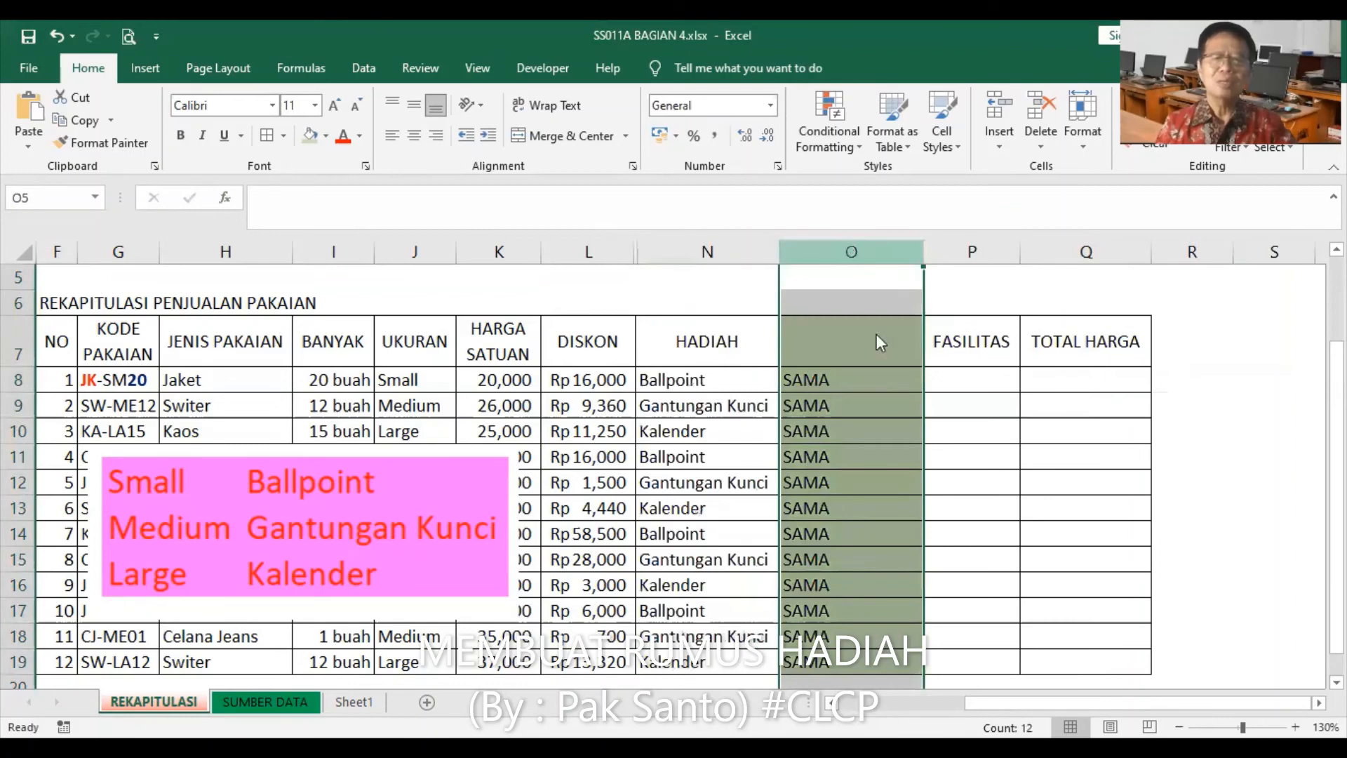
right_click(853, 254)
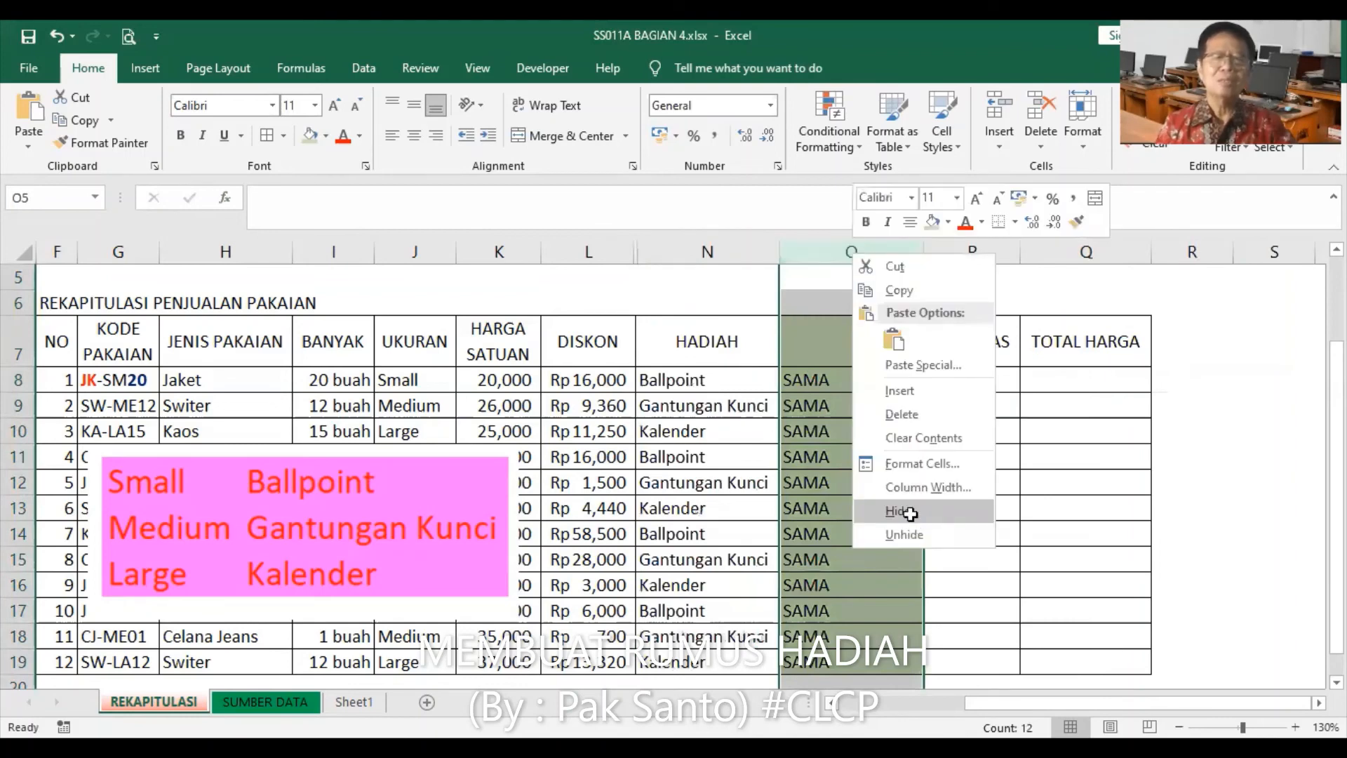
left_click(901, 511)
left_click(825, 400)
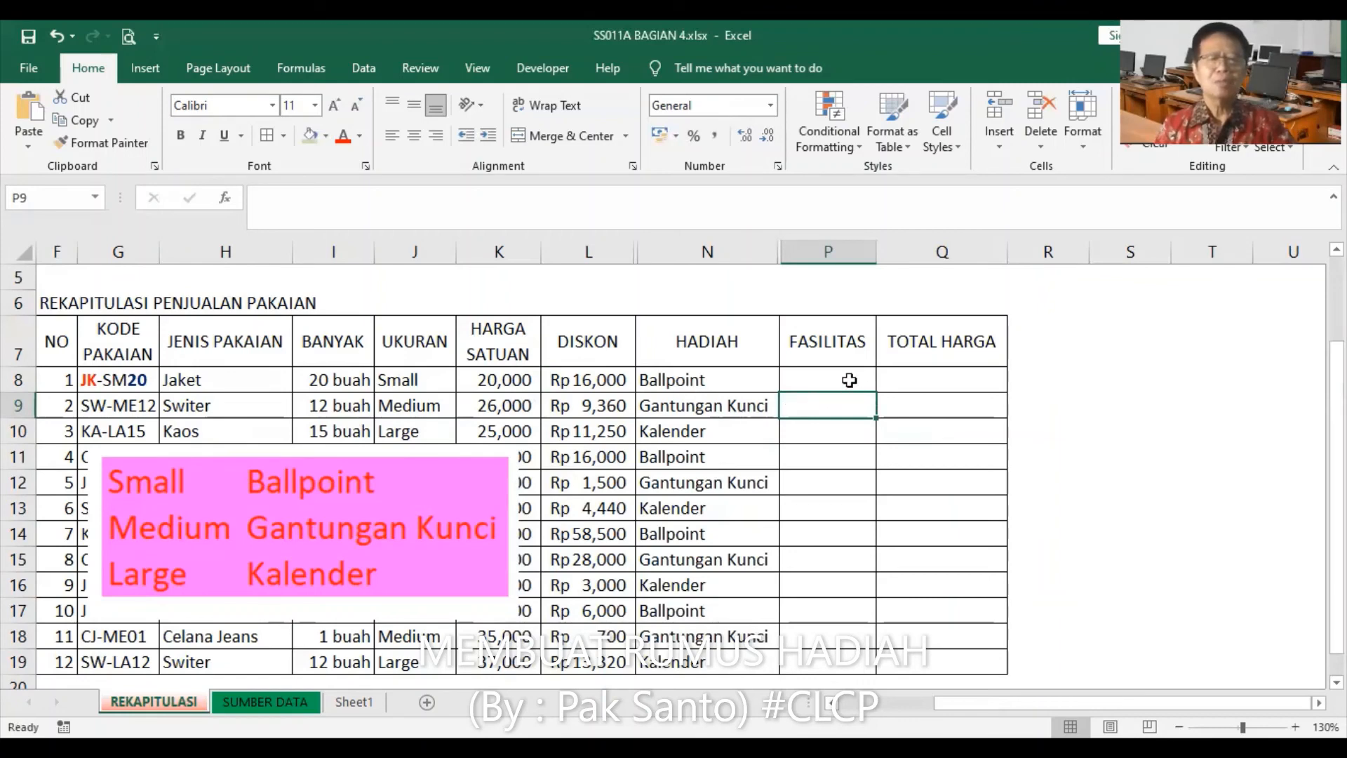
left_click(850, 379)
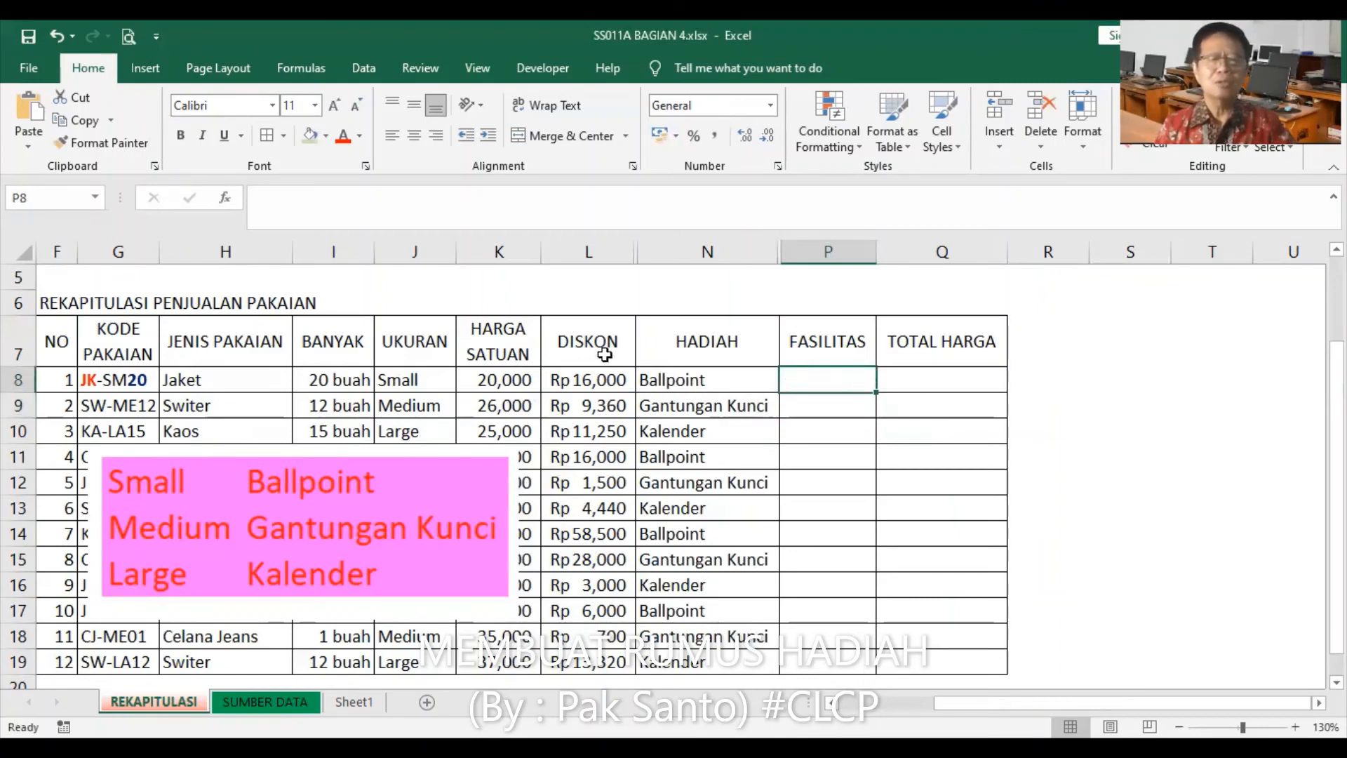